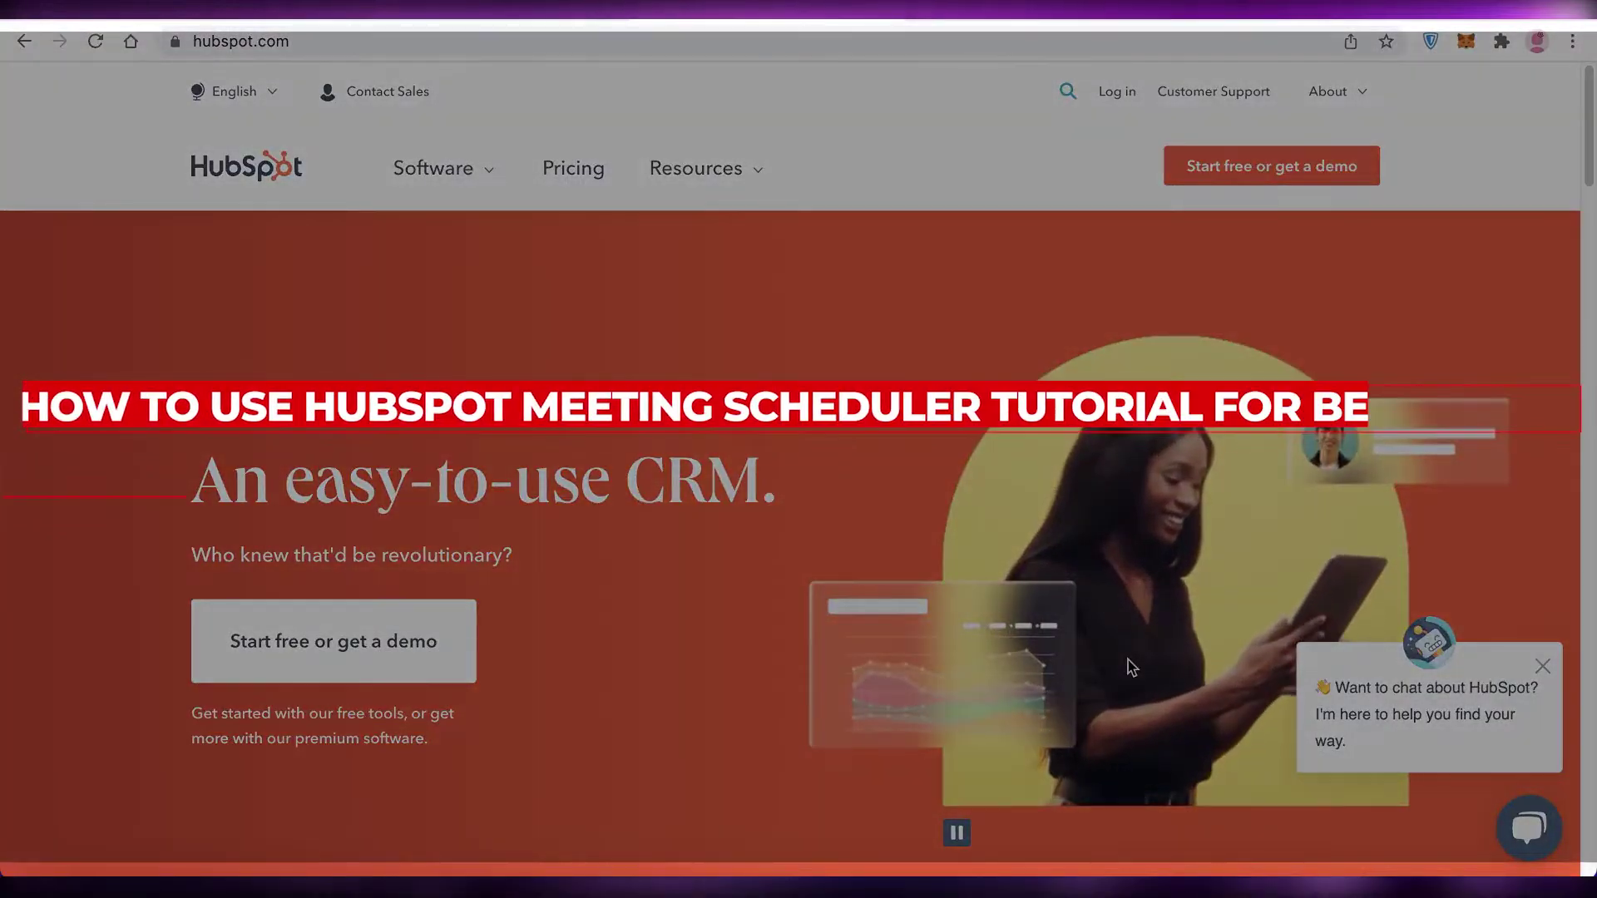
- Dismiss the chat invitation and browse the Hub cards on the HubSpot homepage
click(1544, 667)
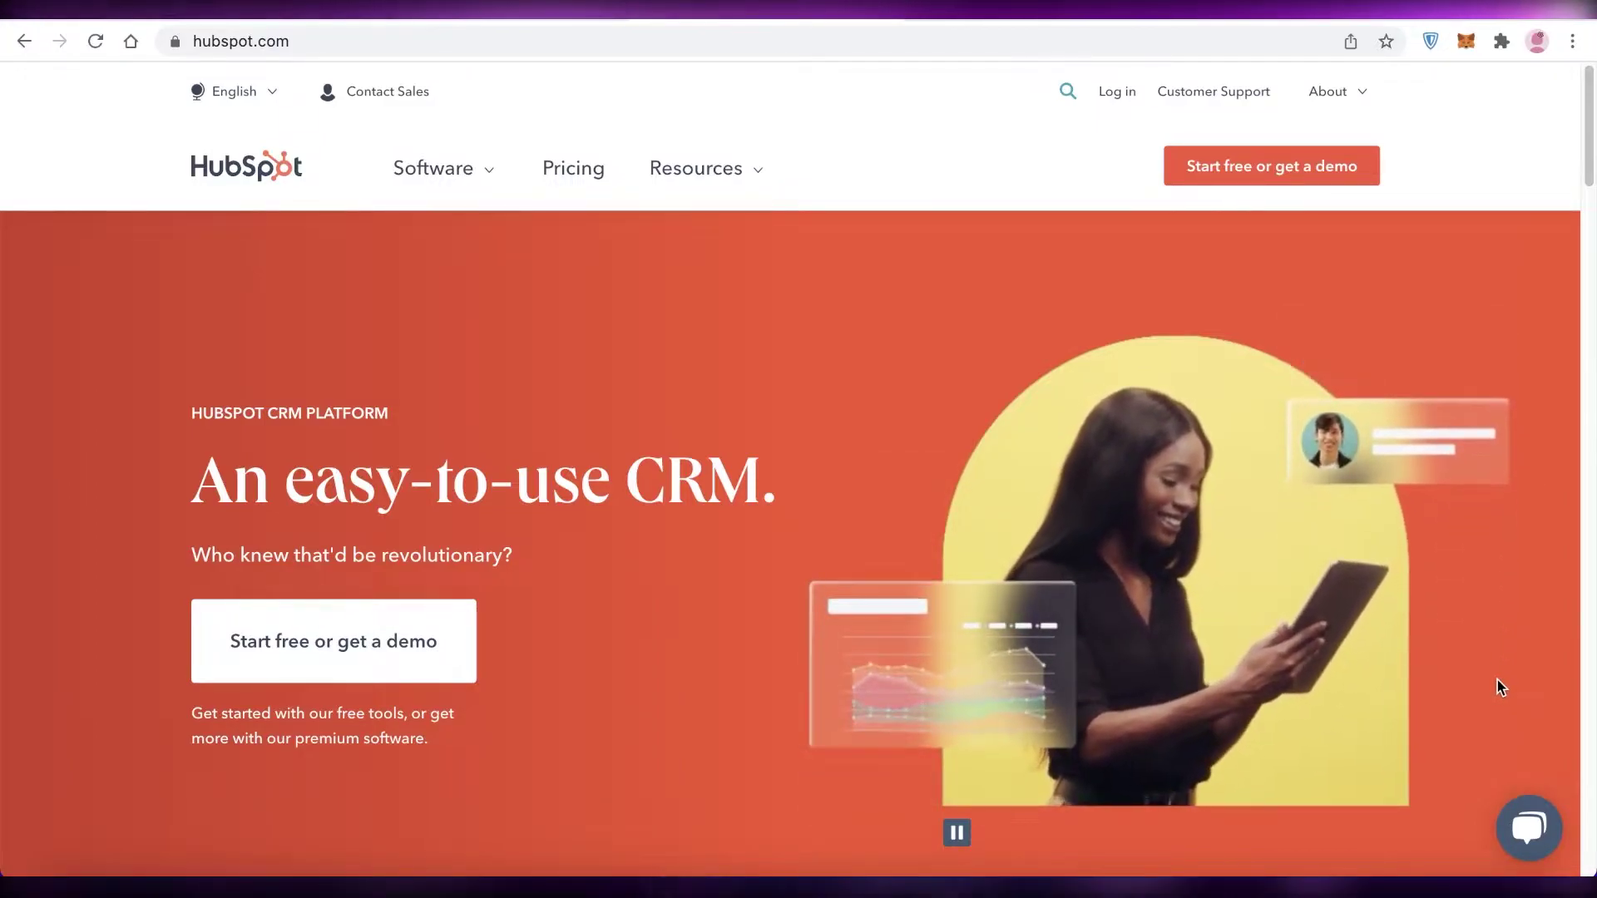
scroll(1497, 680, down, 5)
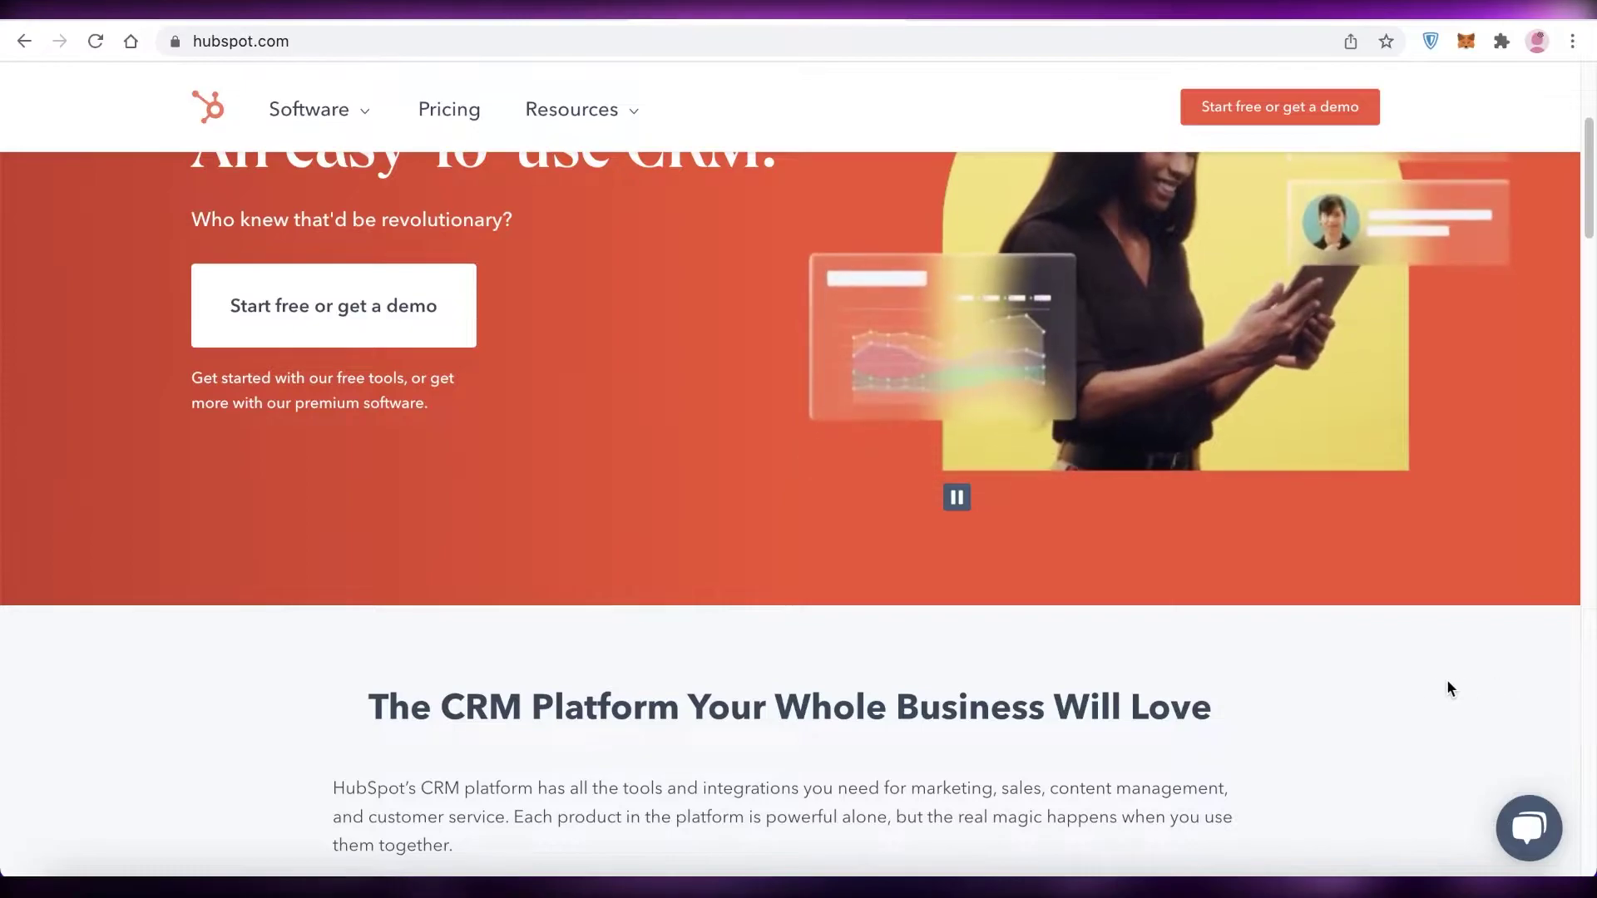
scroll(1396, 687, down, 3)
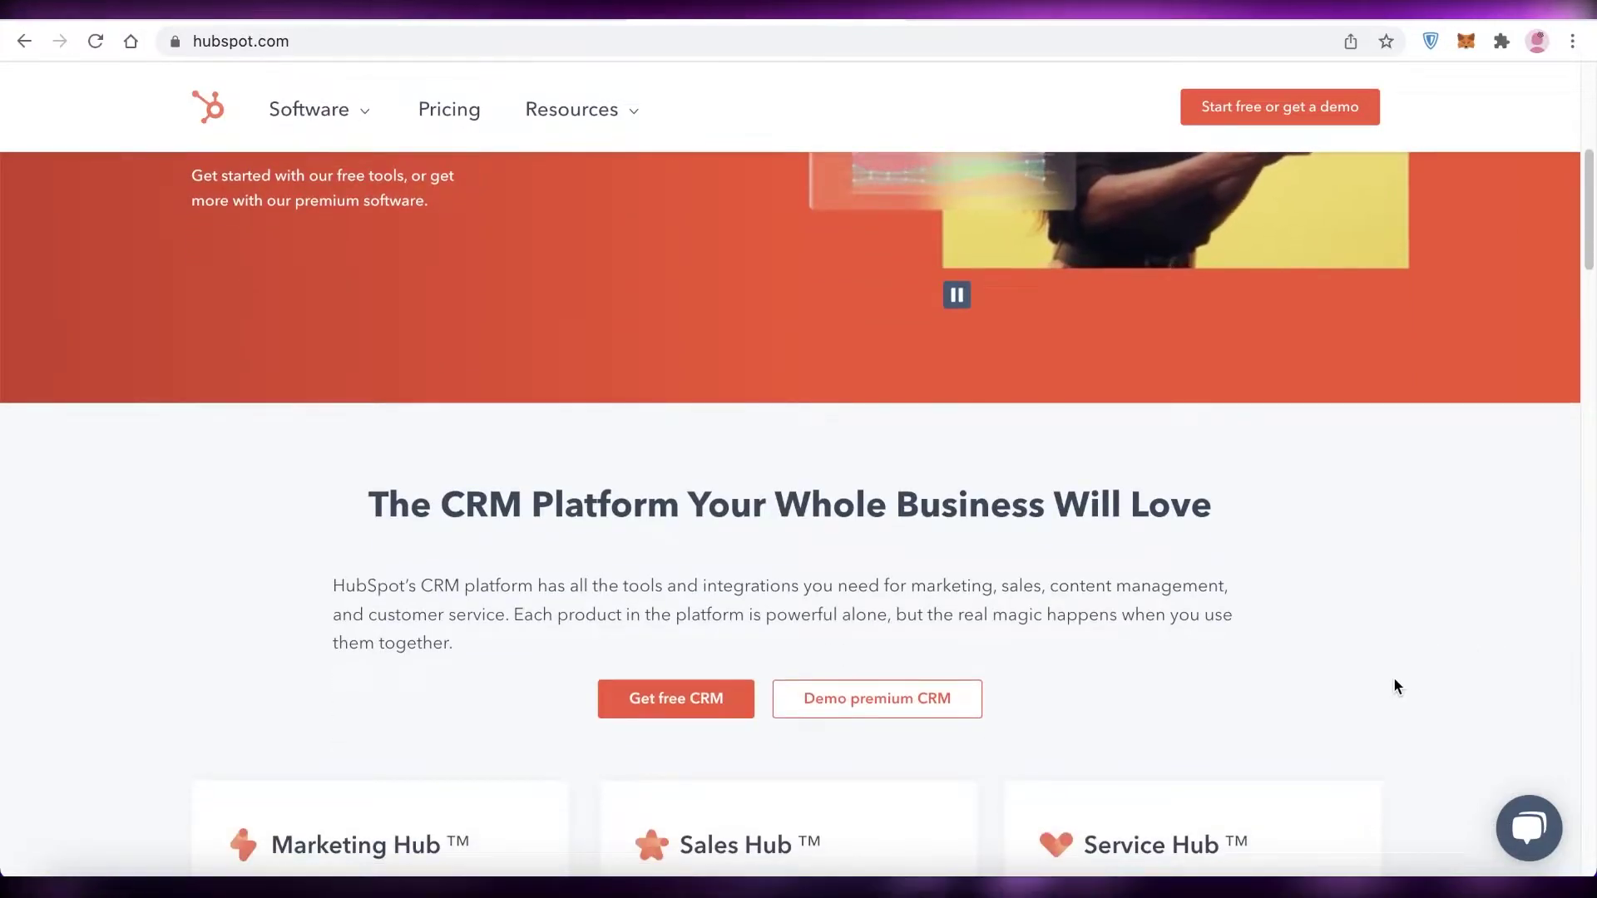
scroll(1396, 687, down, 8)
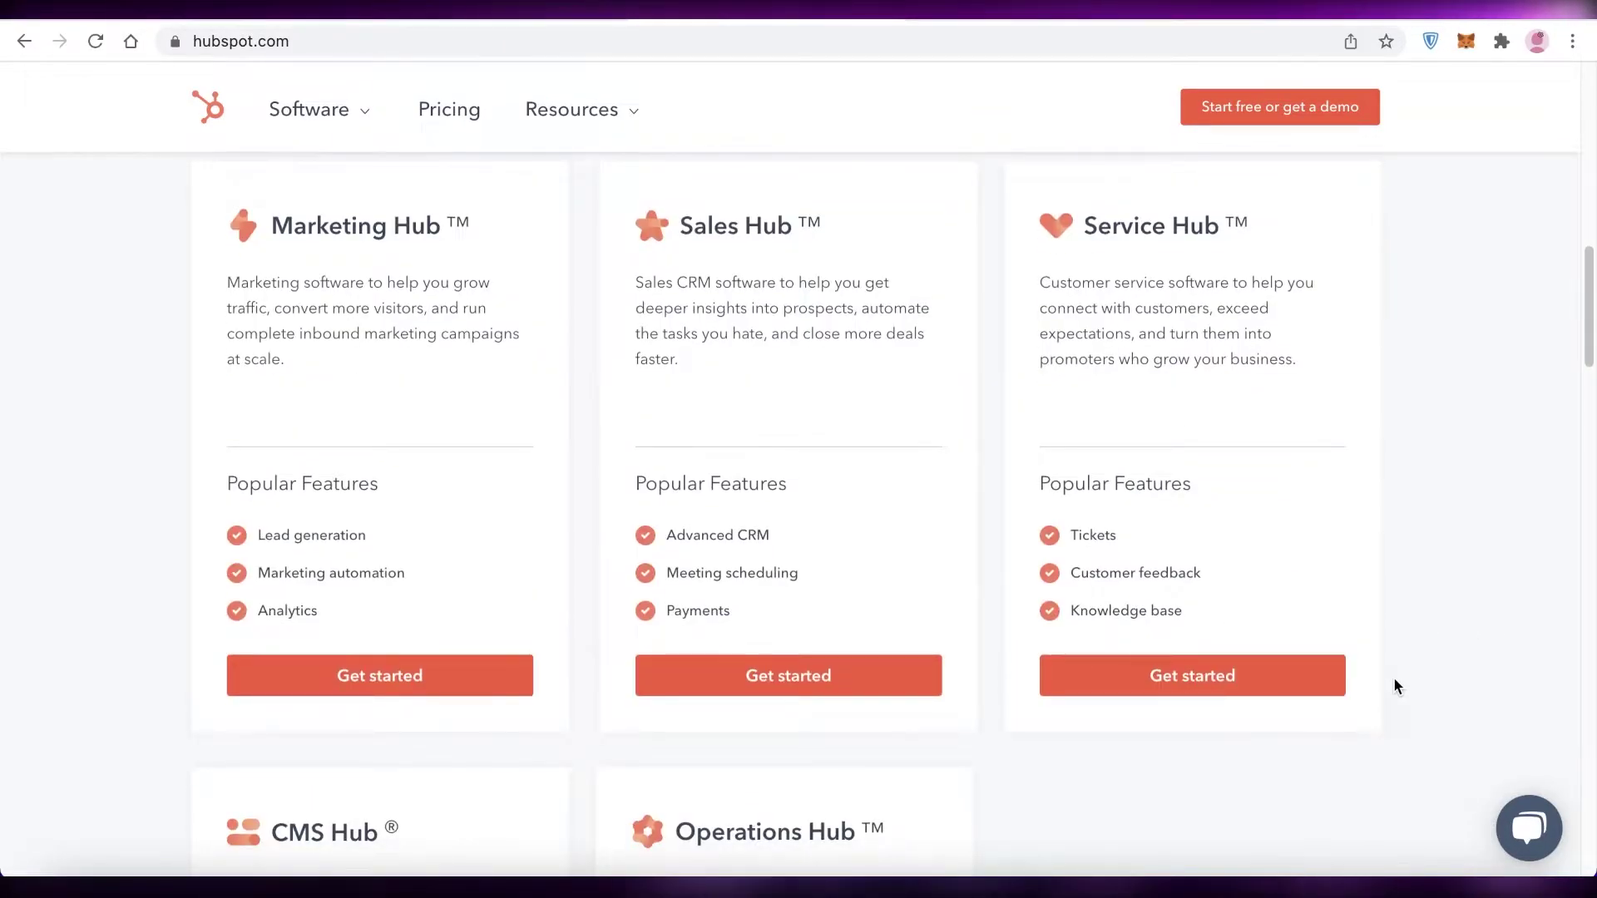
scroll(1394, 681, down, 8)
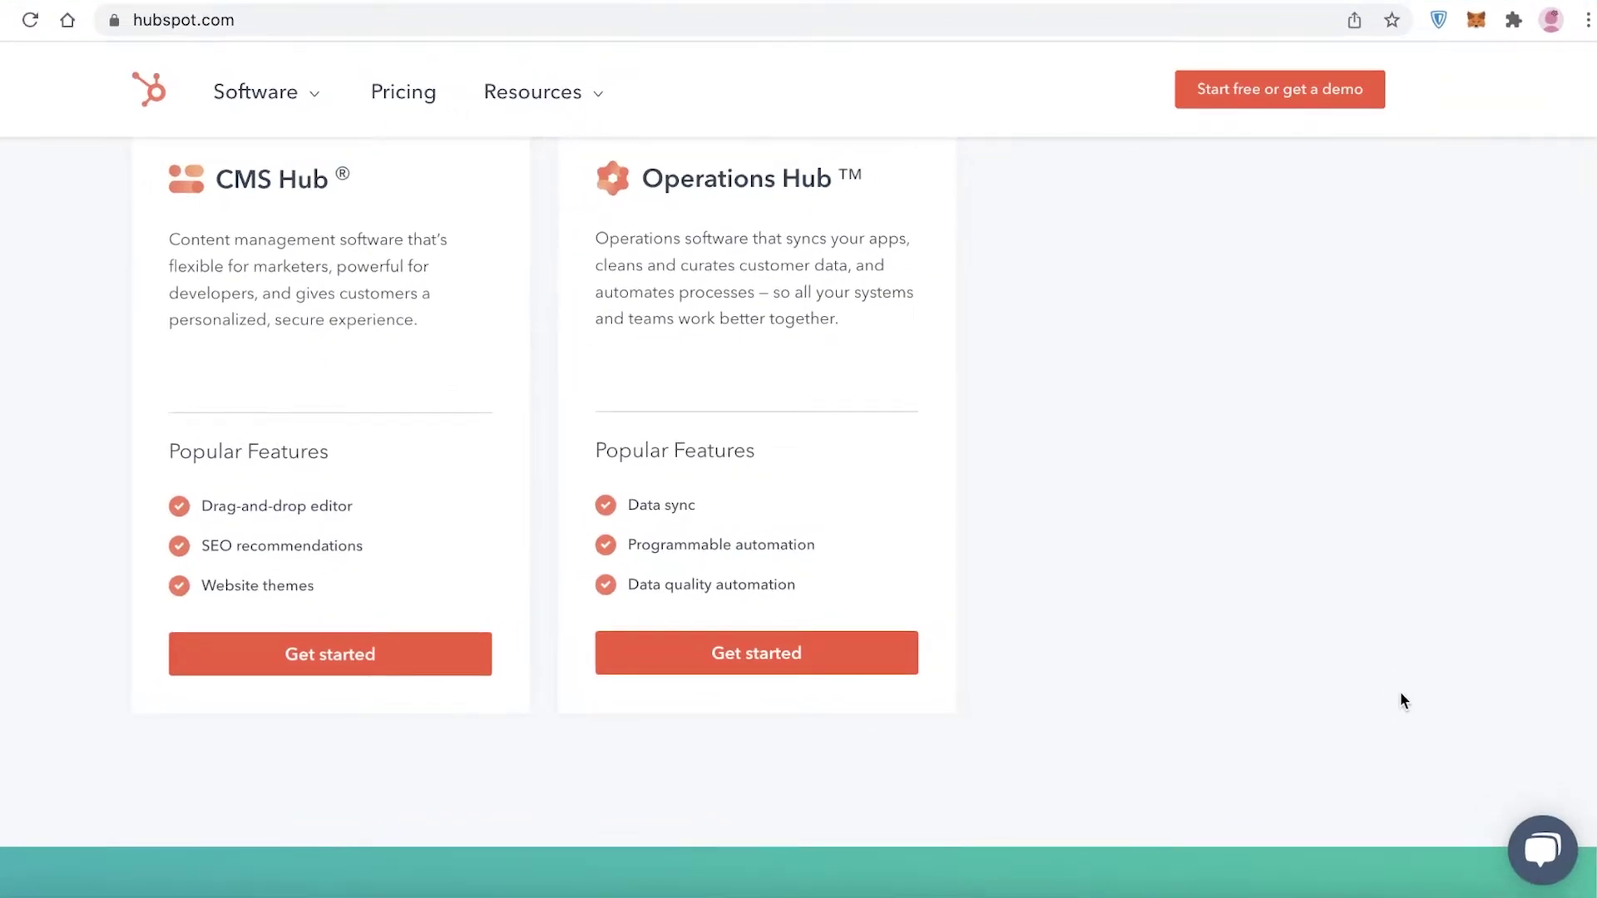
scroll(1401, 695, up, 18)
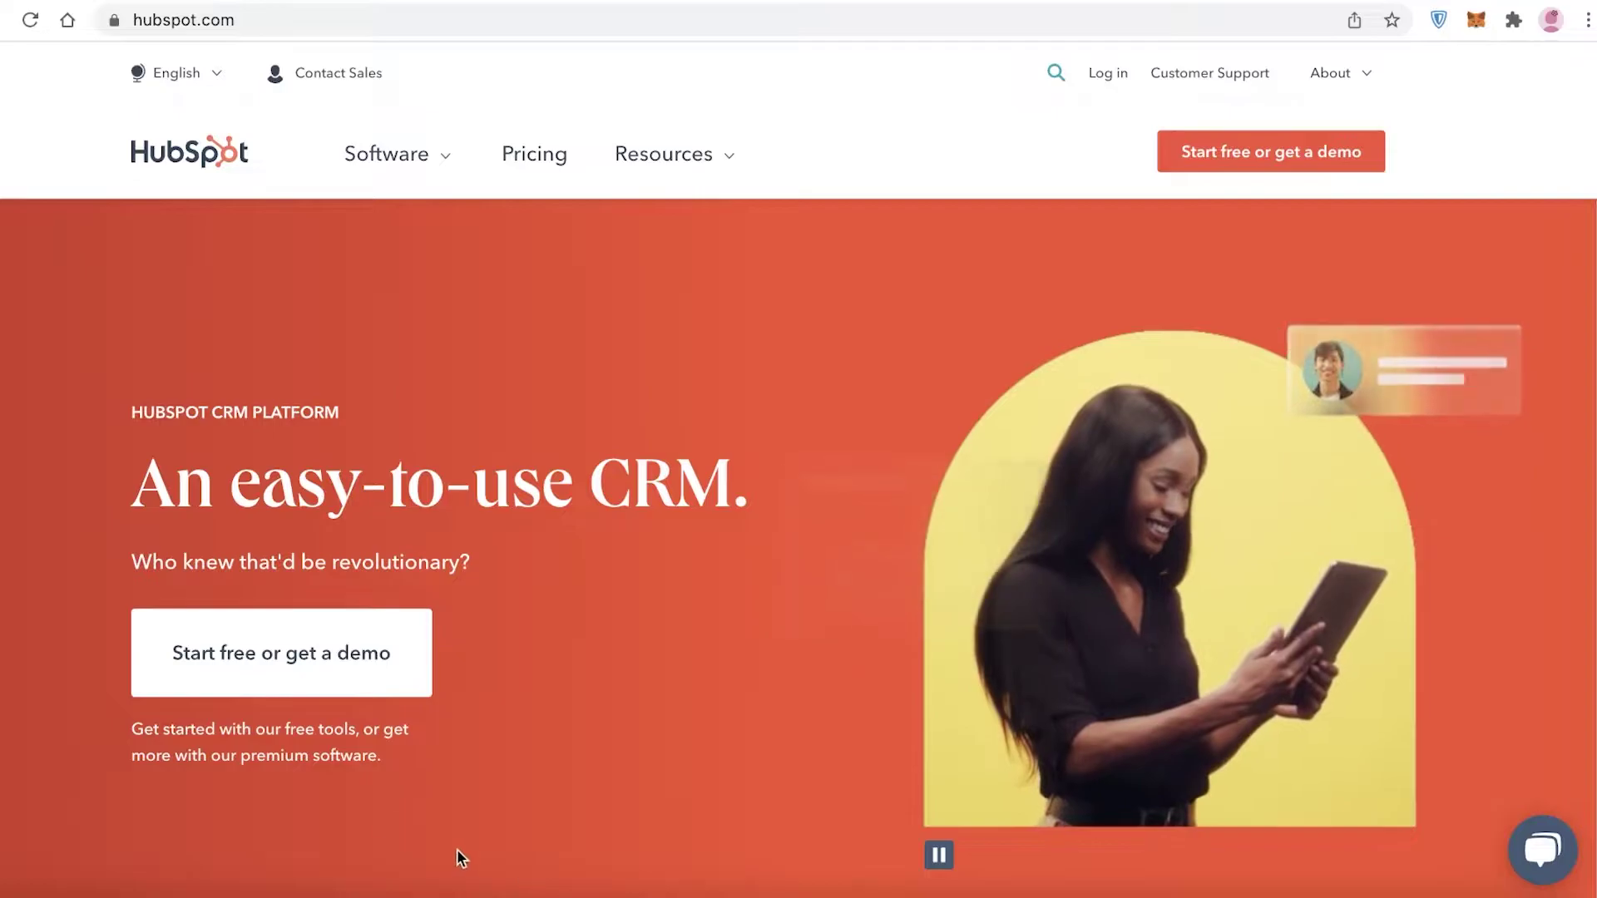
- Go through Start free and Get started free, then sign in with the Google account
click(254, 651)
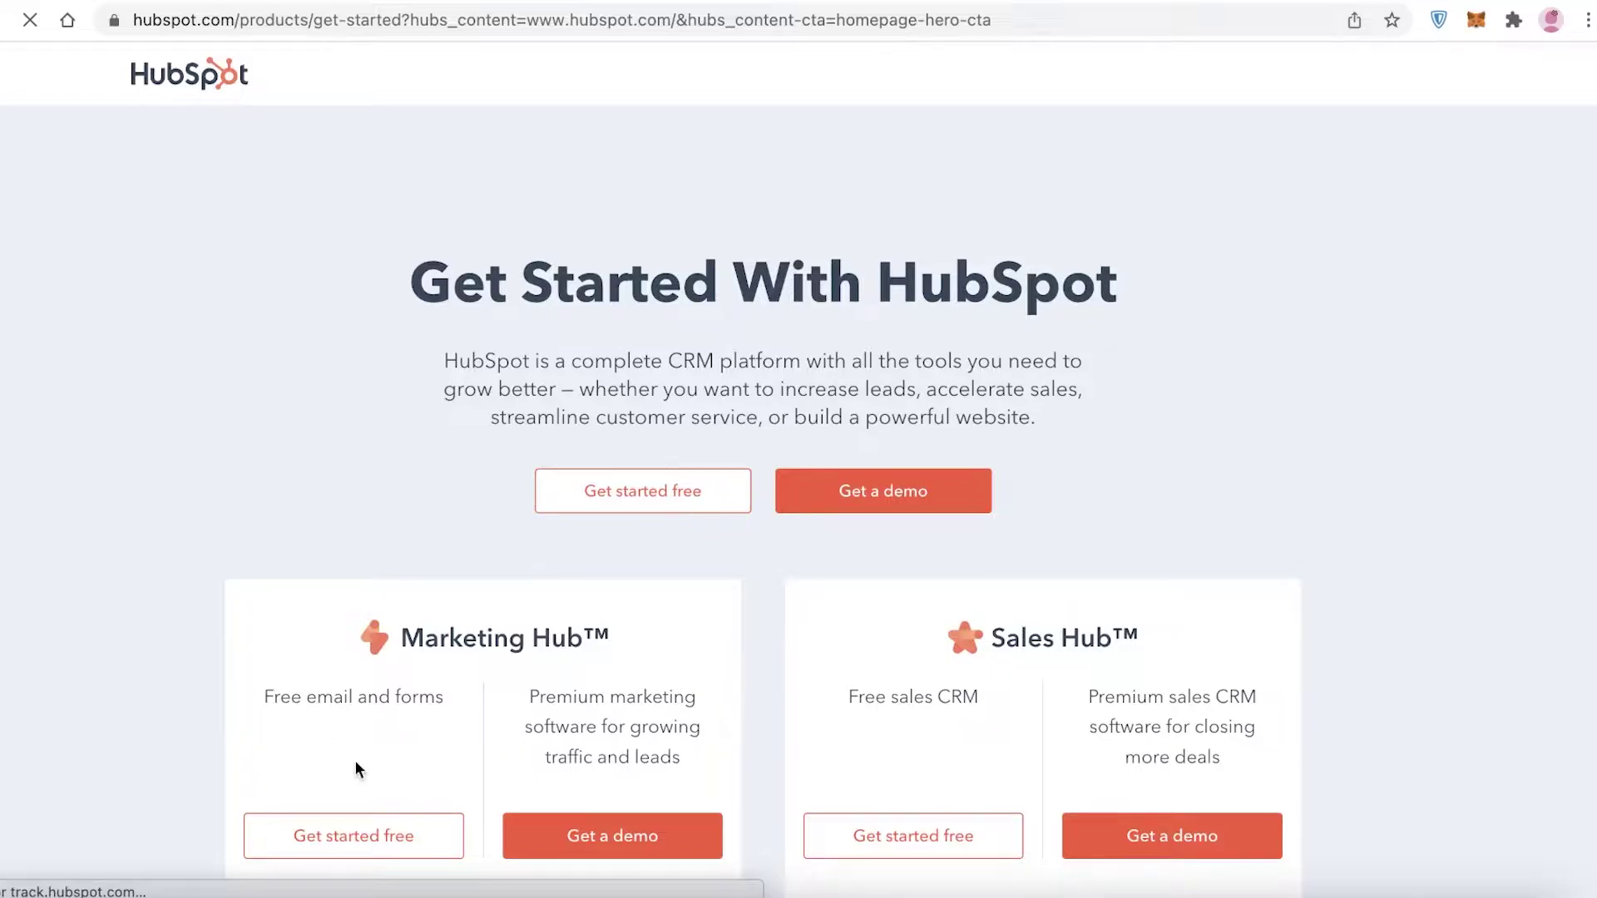
scroll(1383, 786, down, 10)
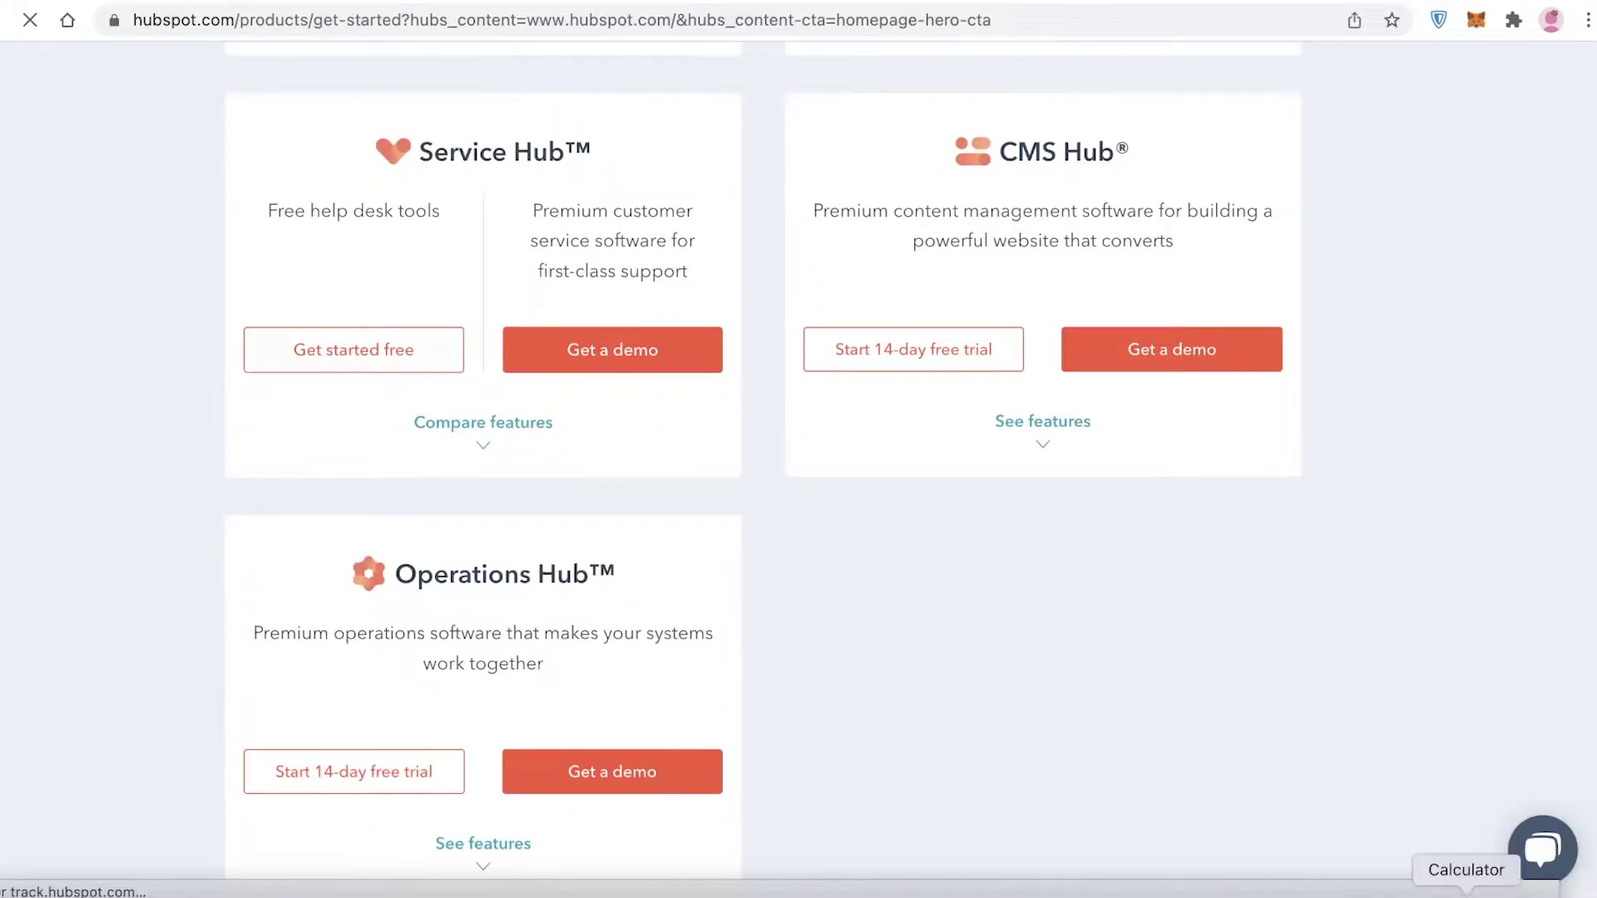
scroll(934, 756, up, 10)
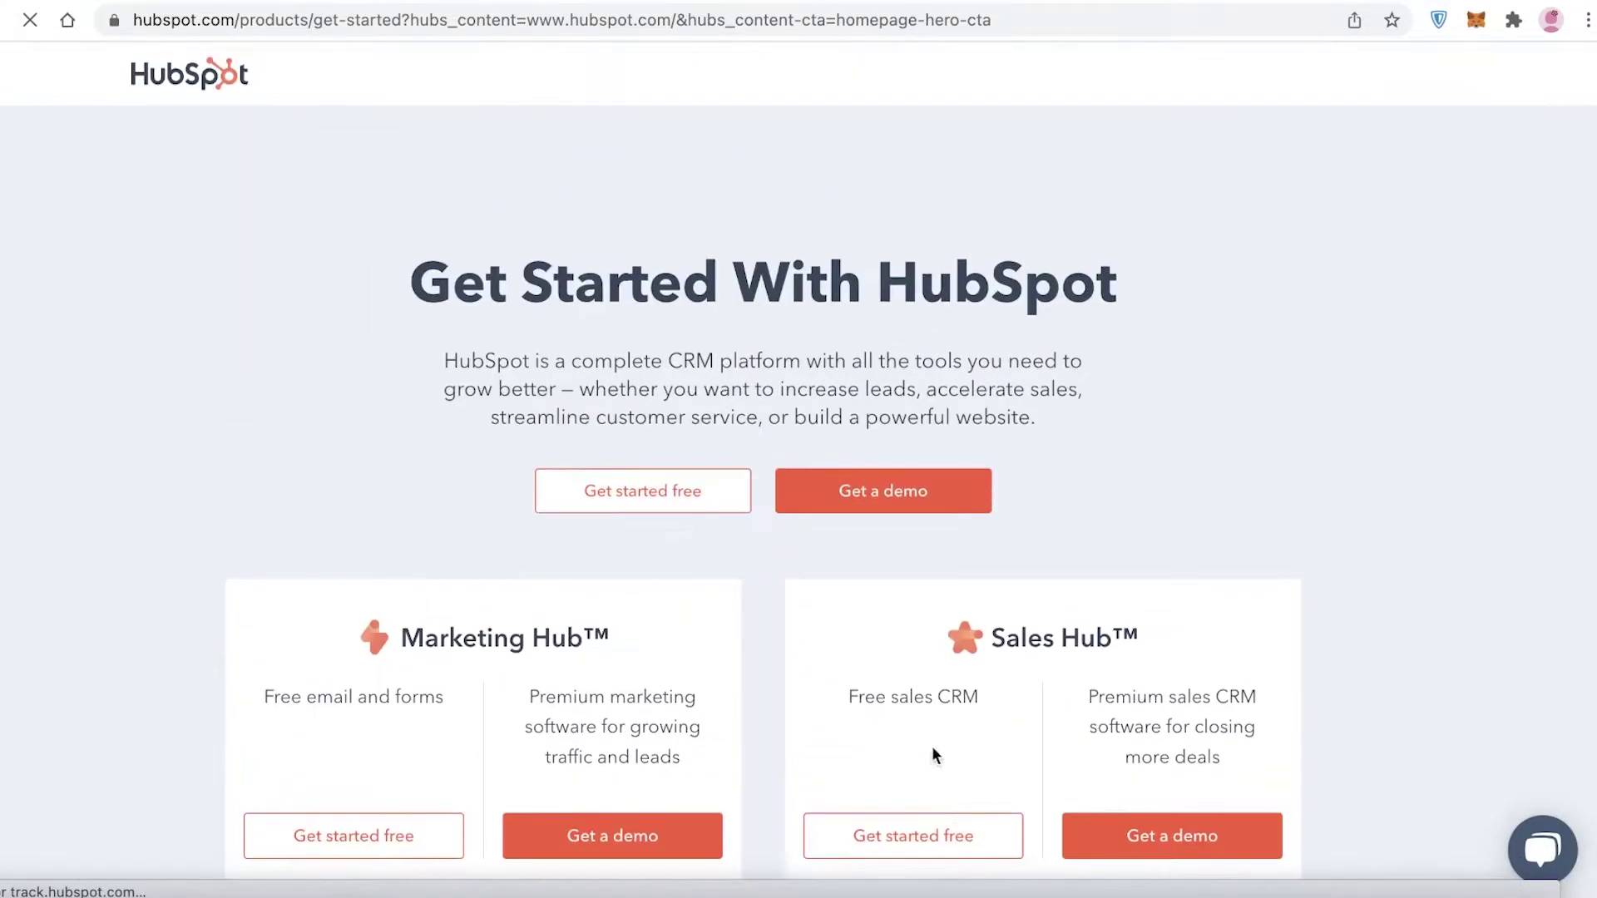
click(646, 492)
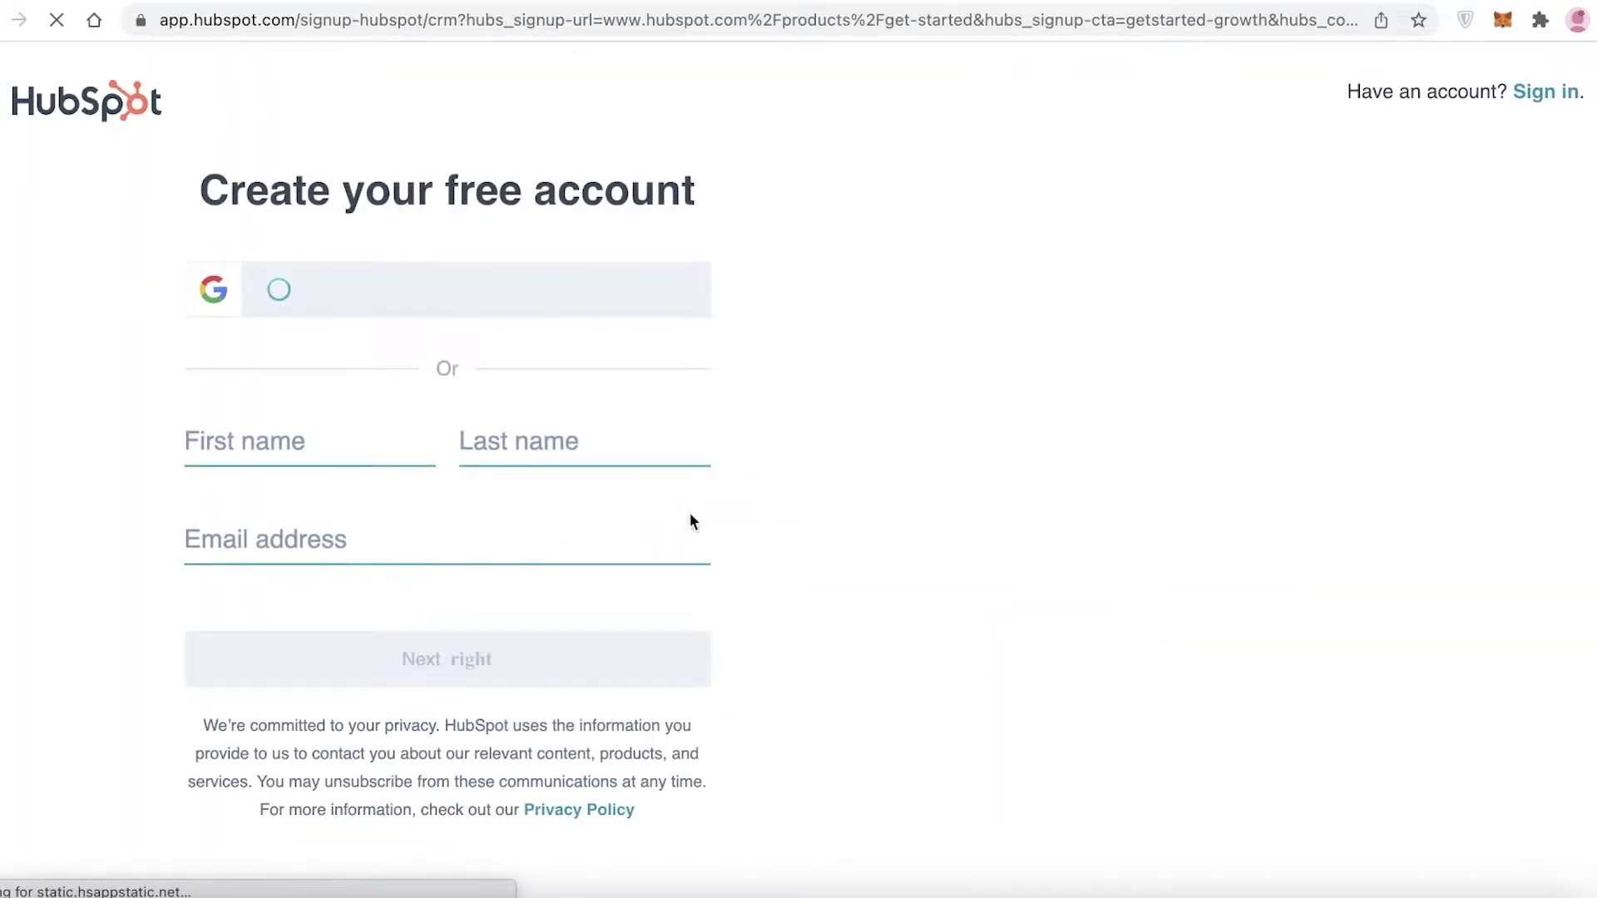
click(1545, 98)
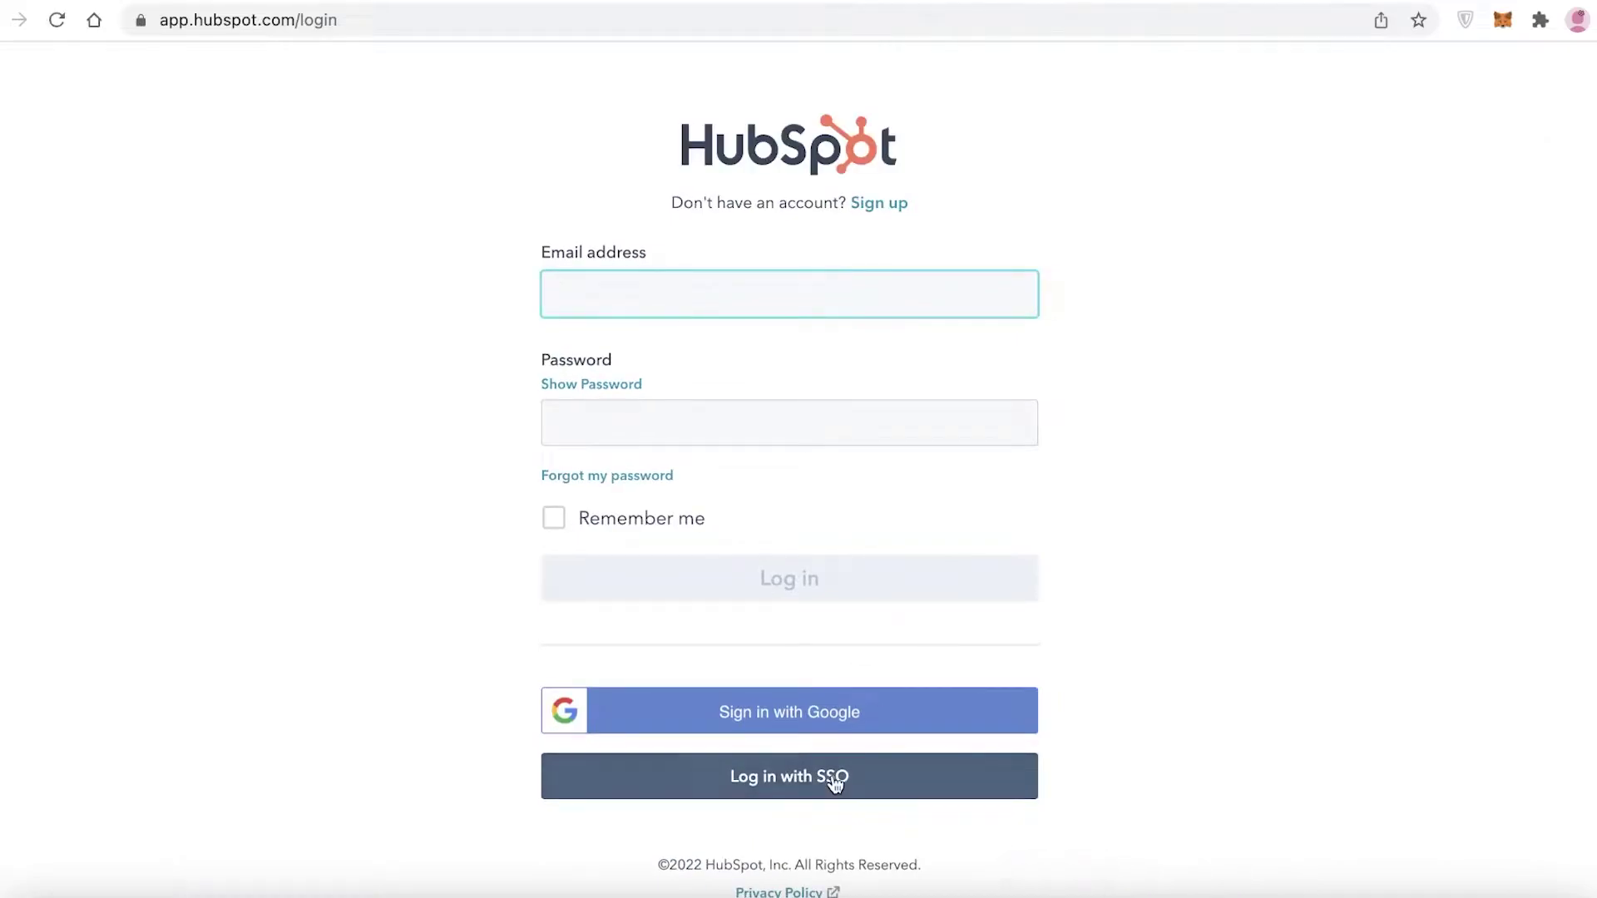
click(799, 720)
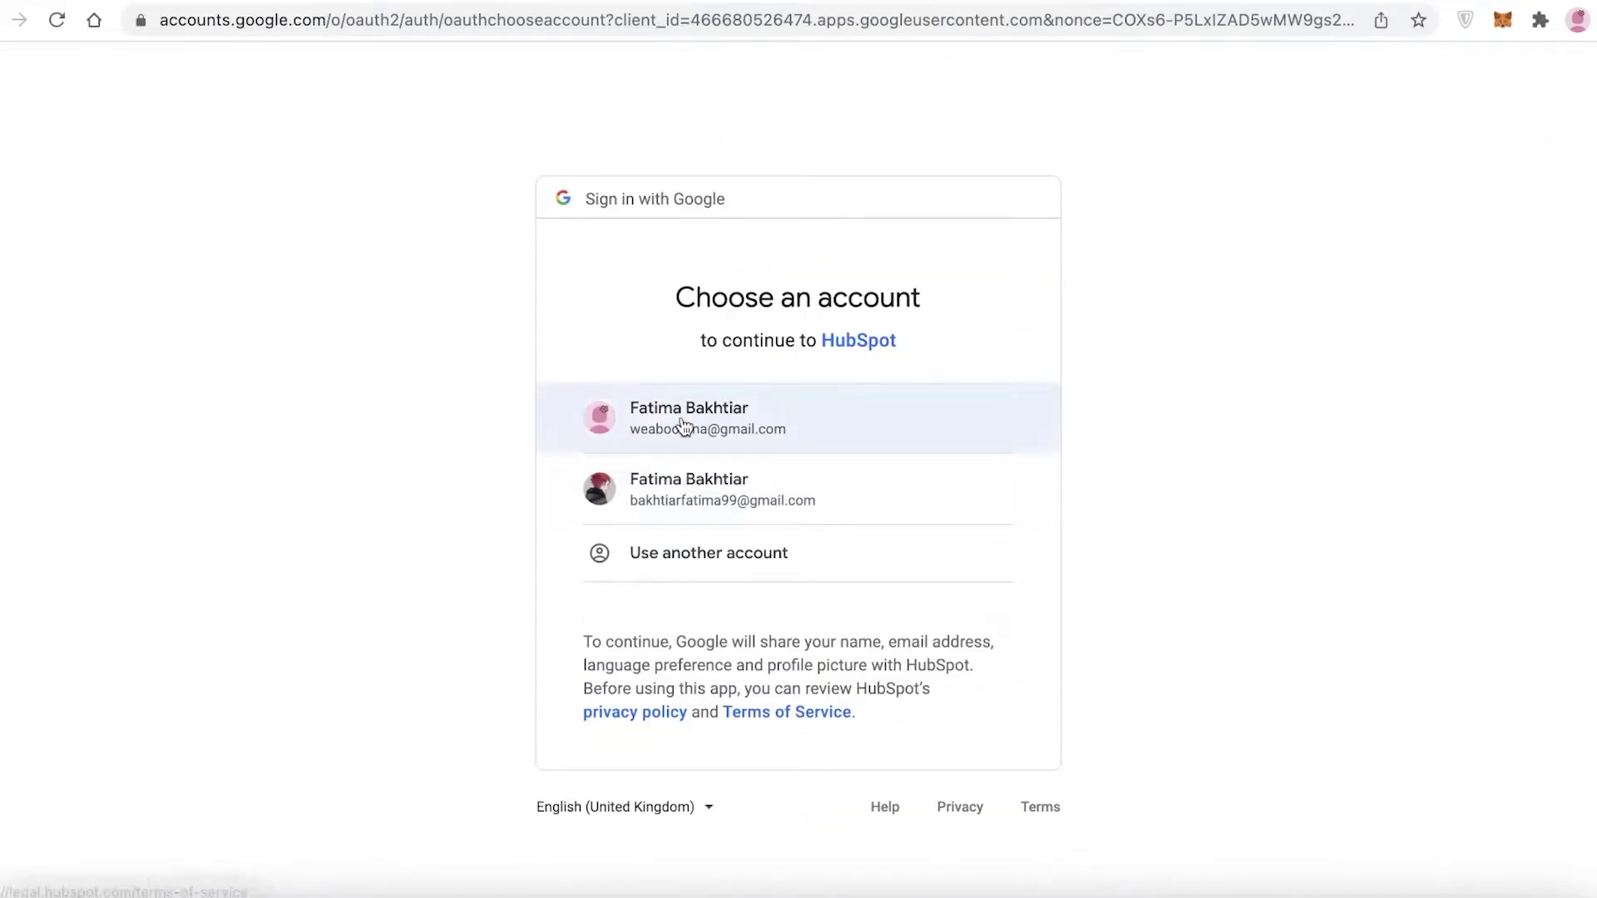
click(681, 418)
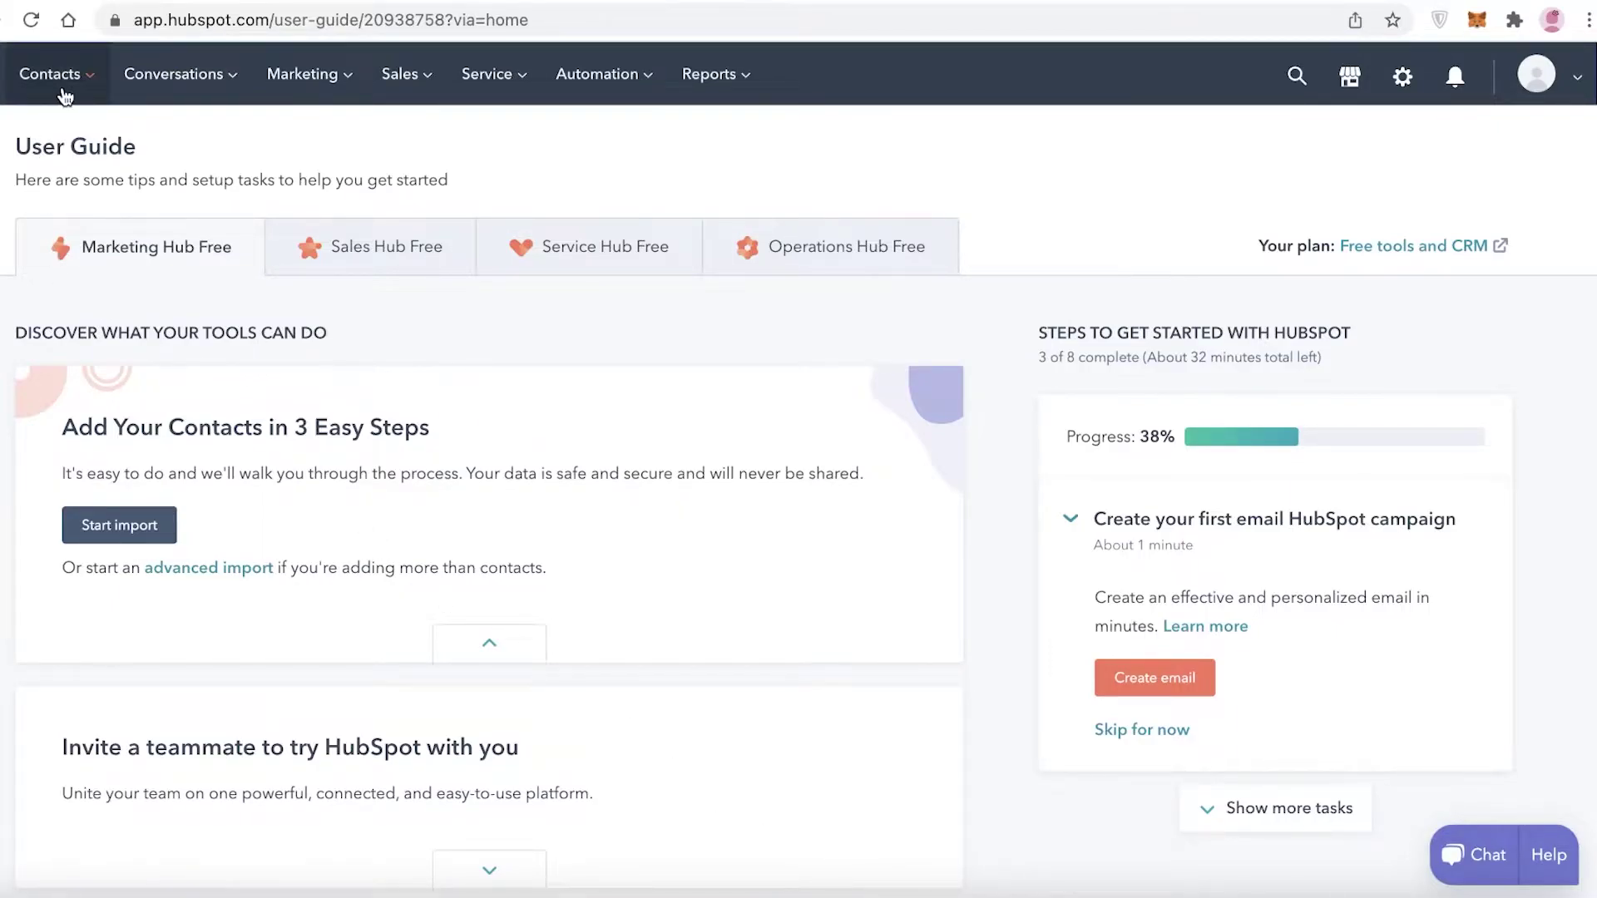
- Browse the top navigation menus, view the Companies and Contacts lists, then reveal the Sales menu
mouse_move(173, 91)
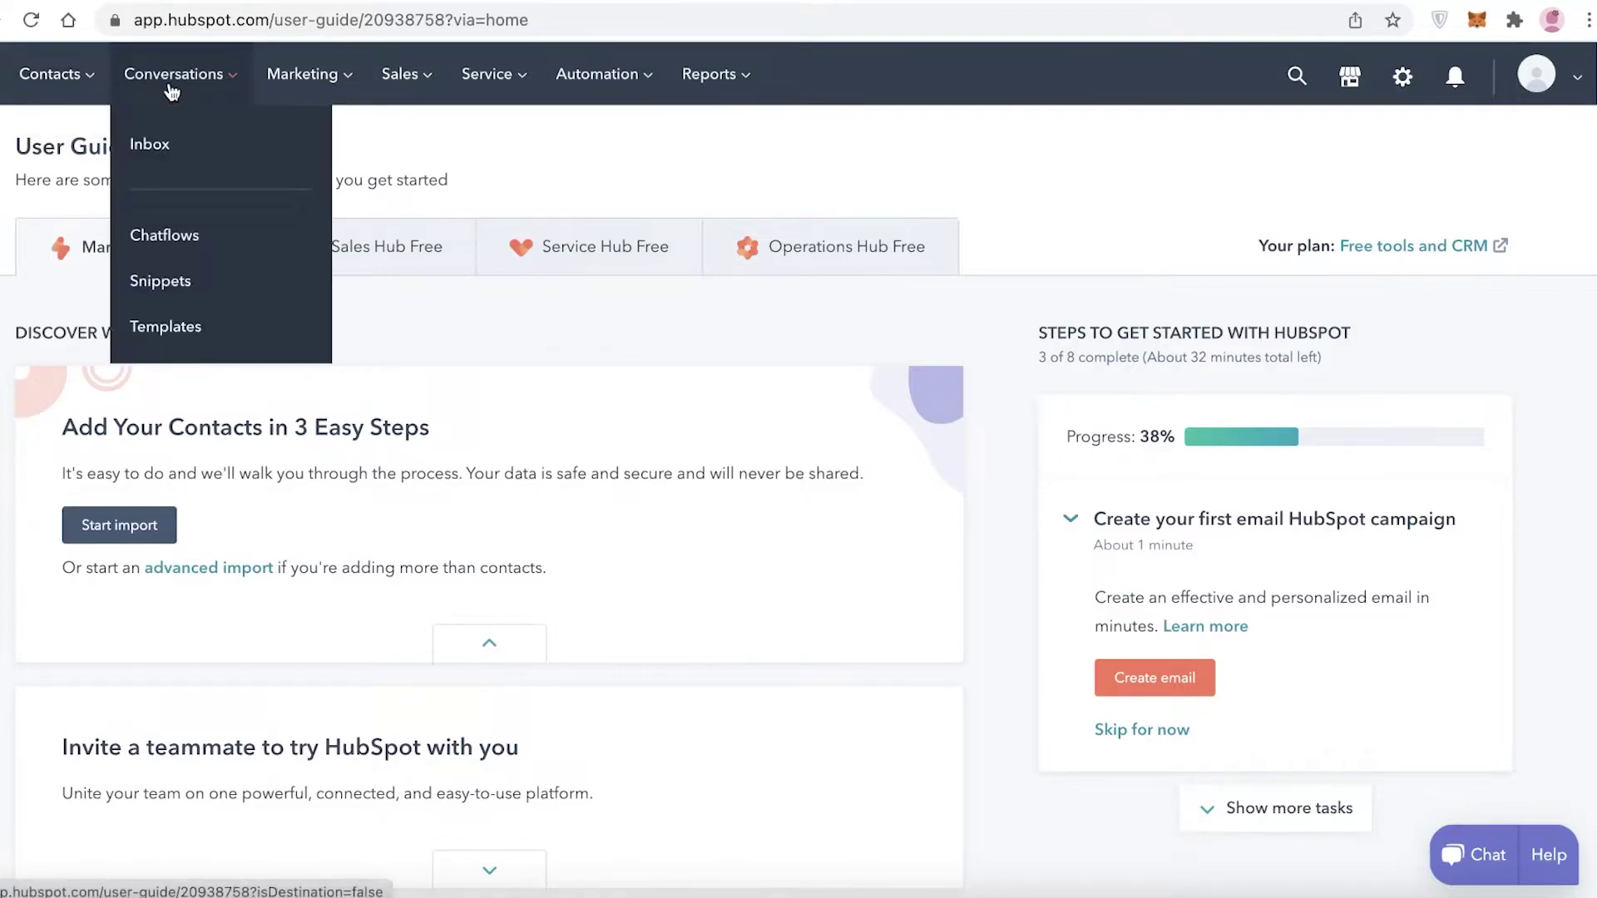
mouse_move(315, 87)
mouse_move(411, 86)
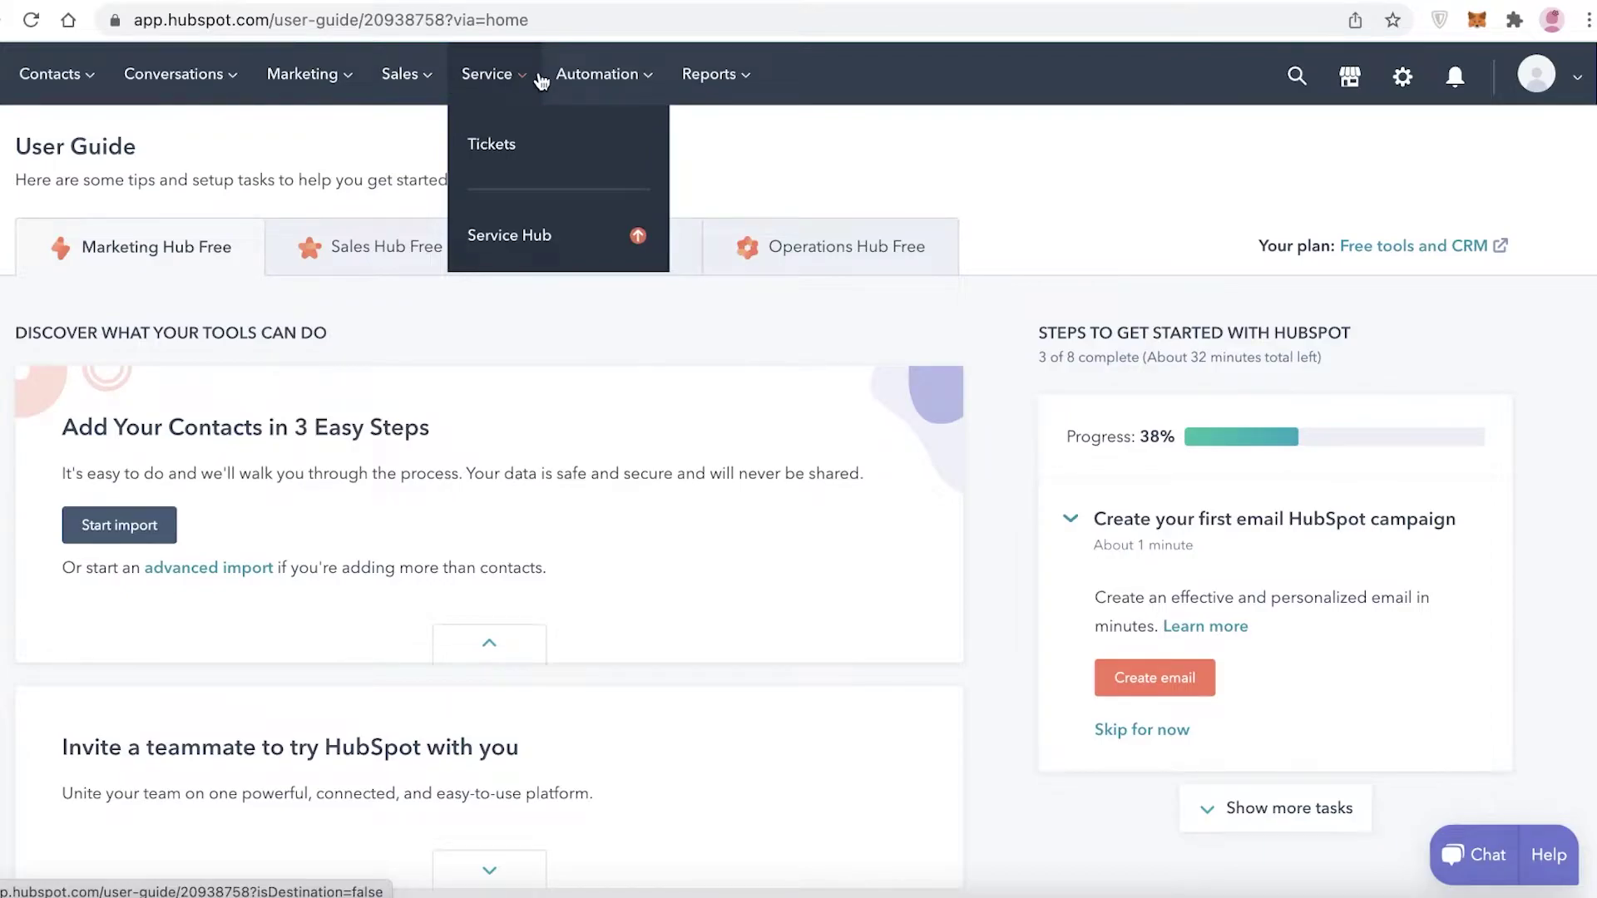
mouse_move(684, 84)
mouse_move(51, 104)
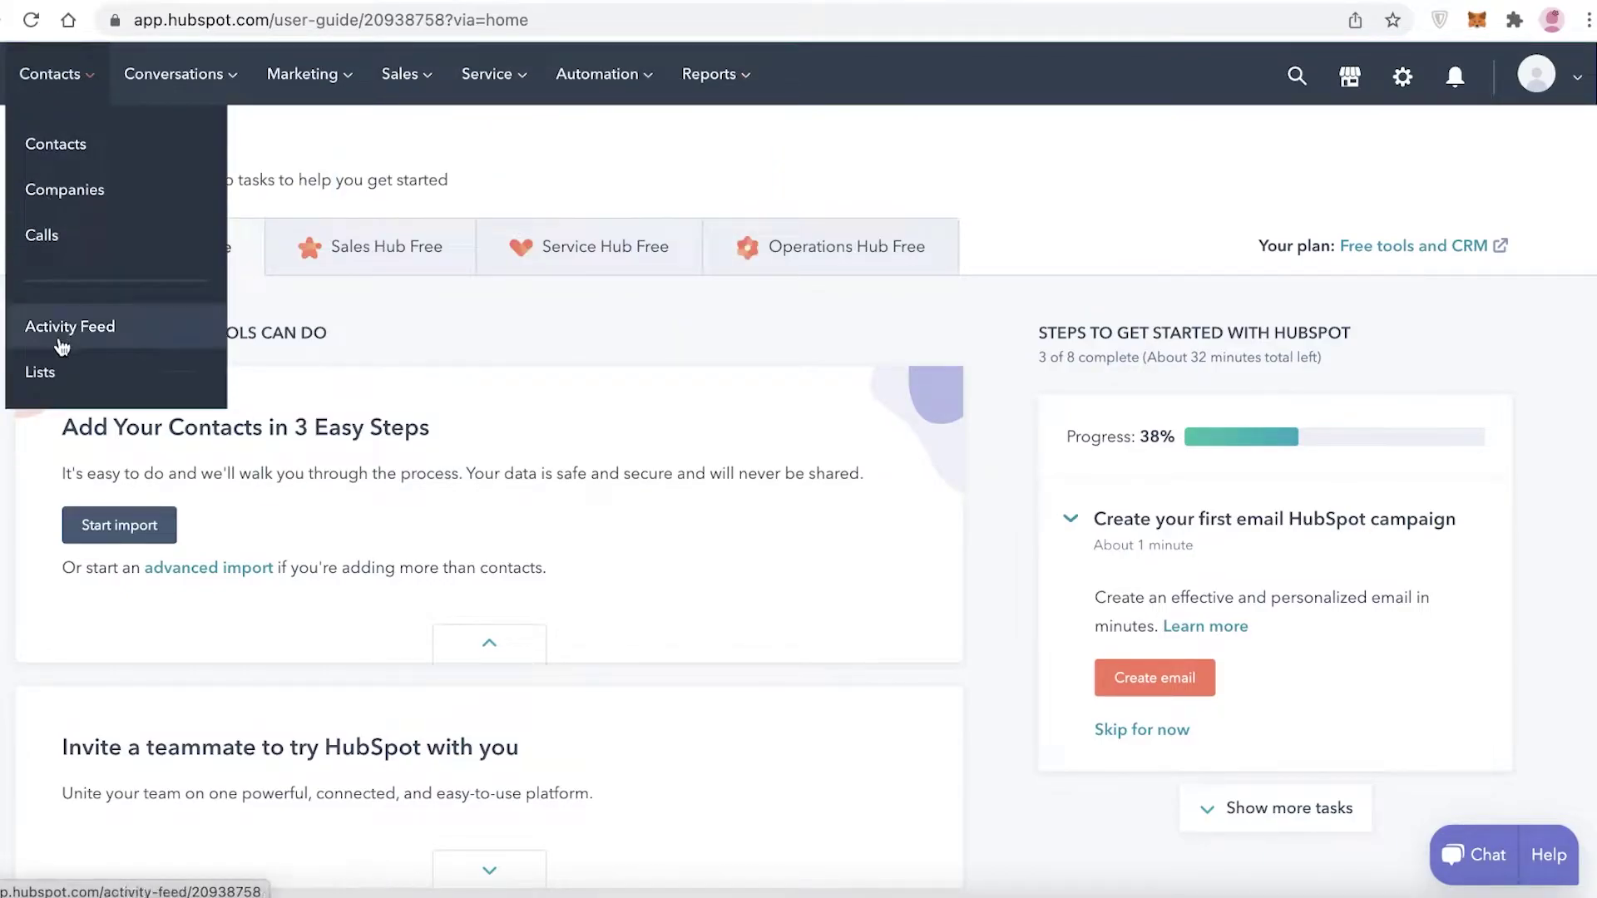
click(35, 179)
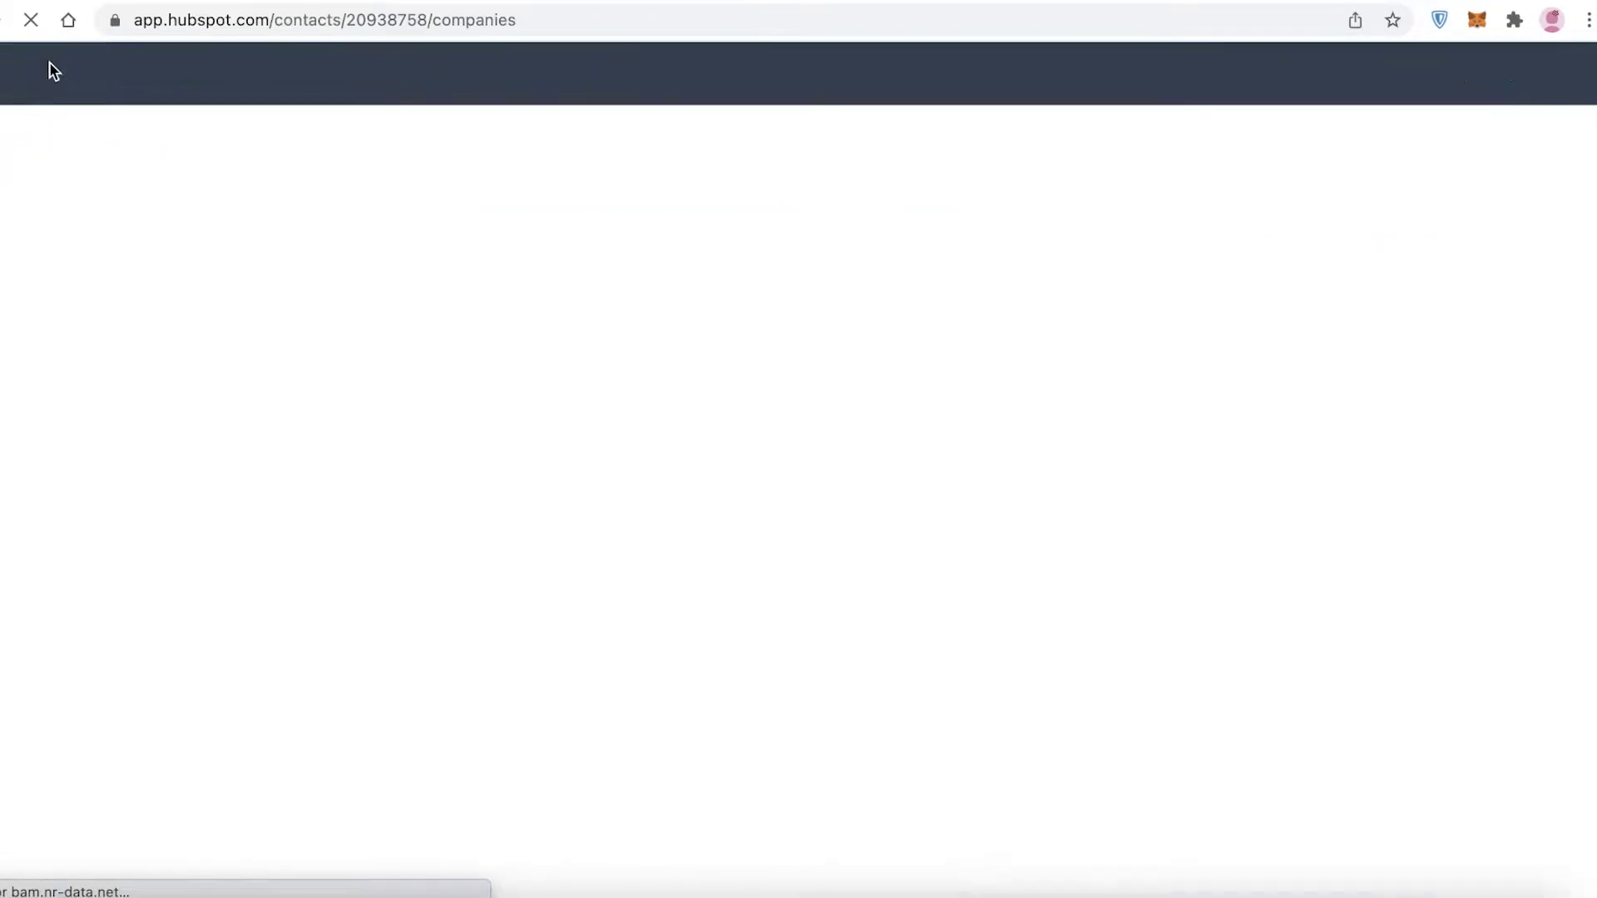
mouse_move(86, 107)
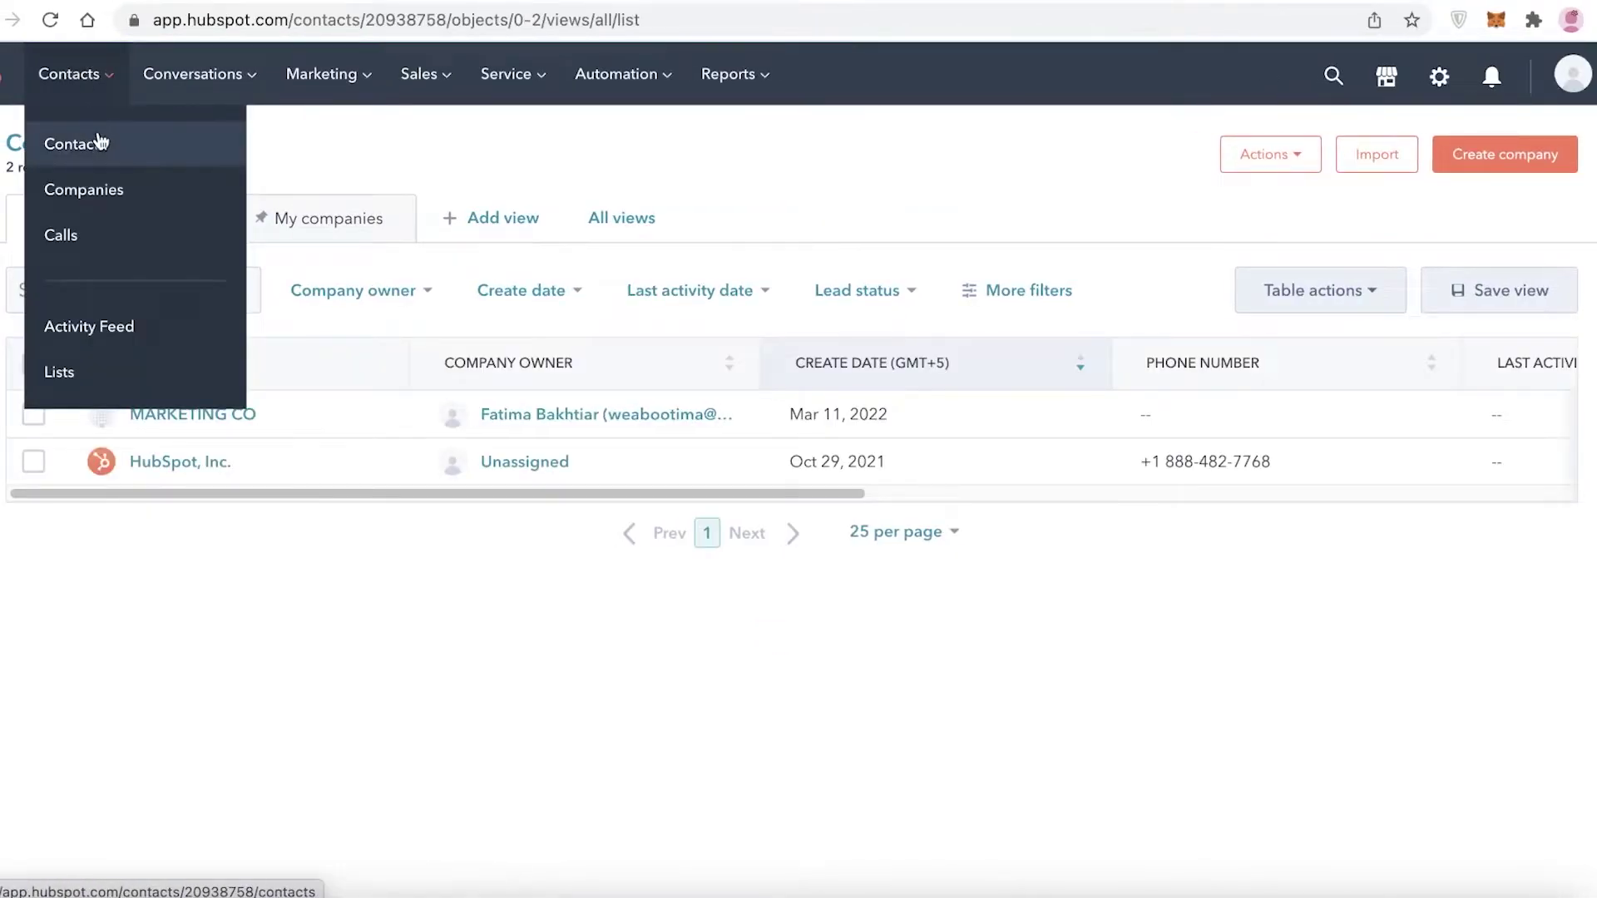
click(98, 141)
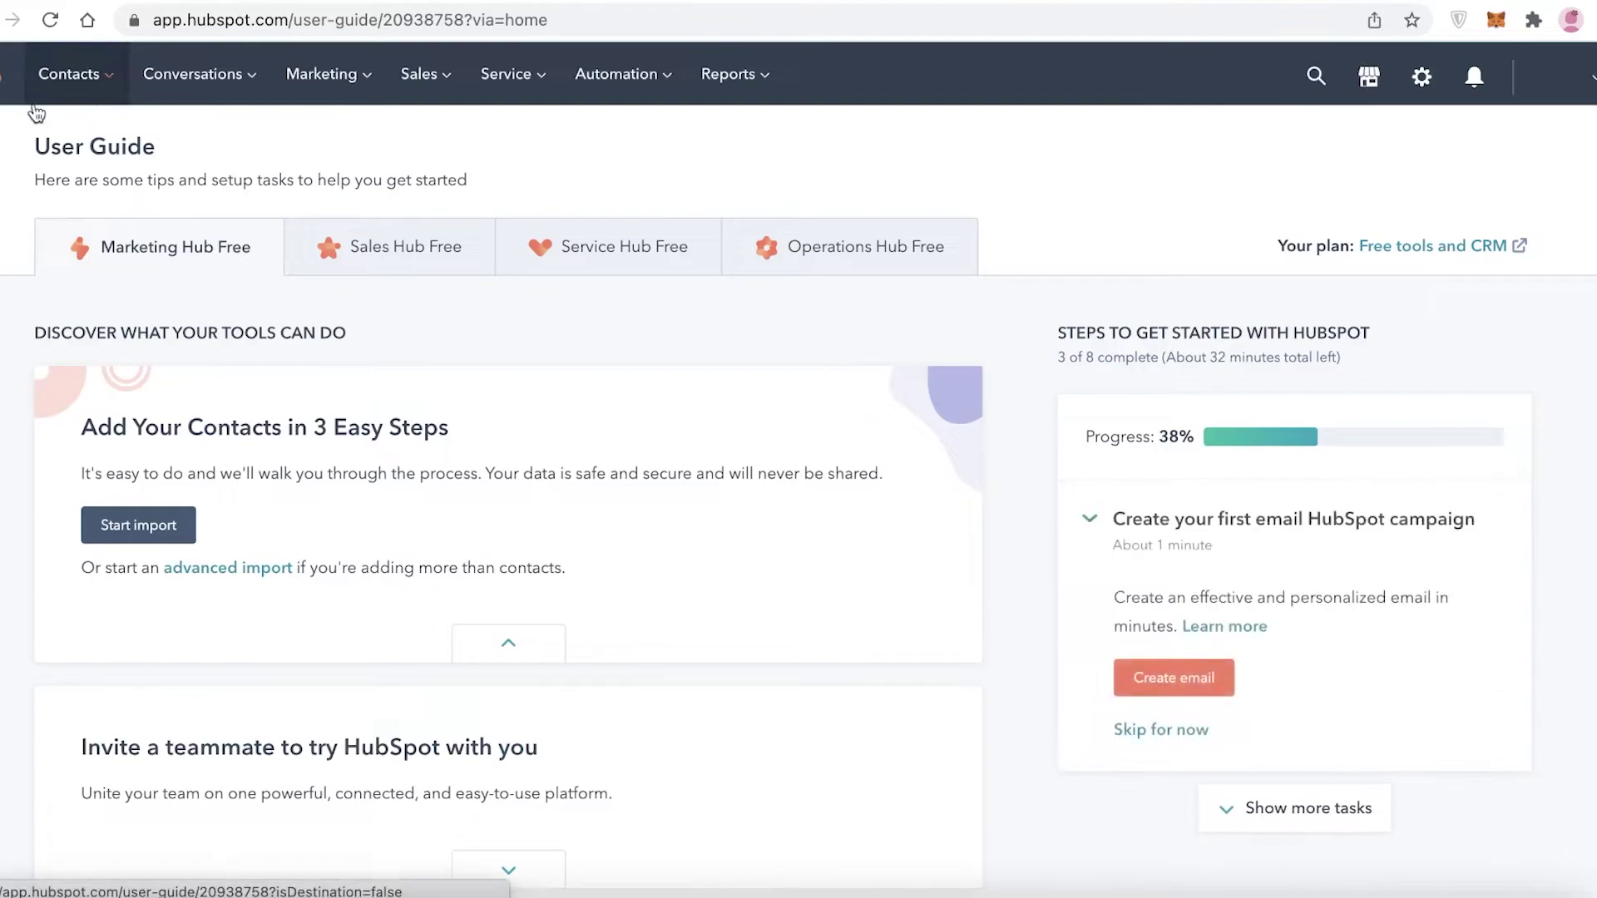
mouse_move(50, 100)
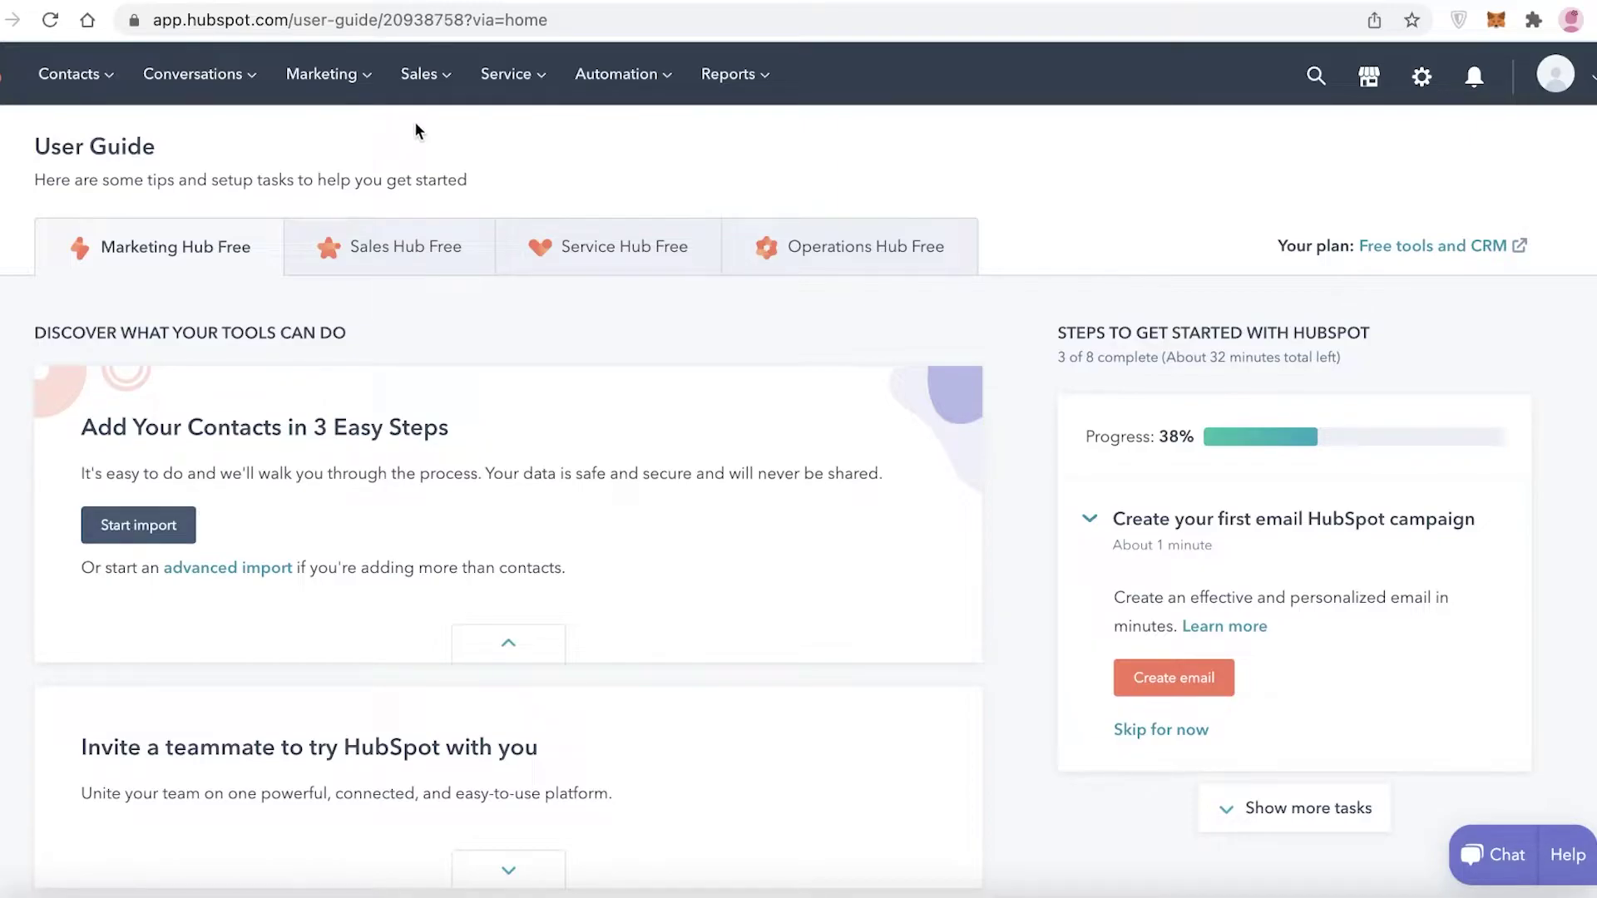
mouse_move(426, 94)
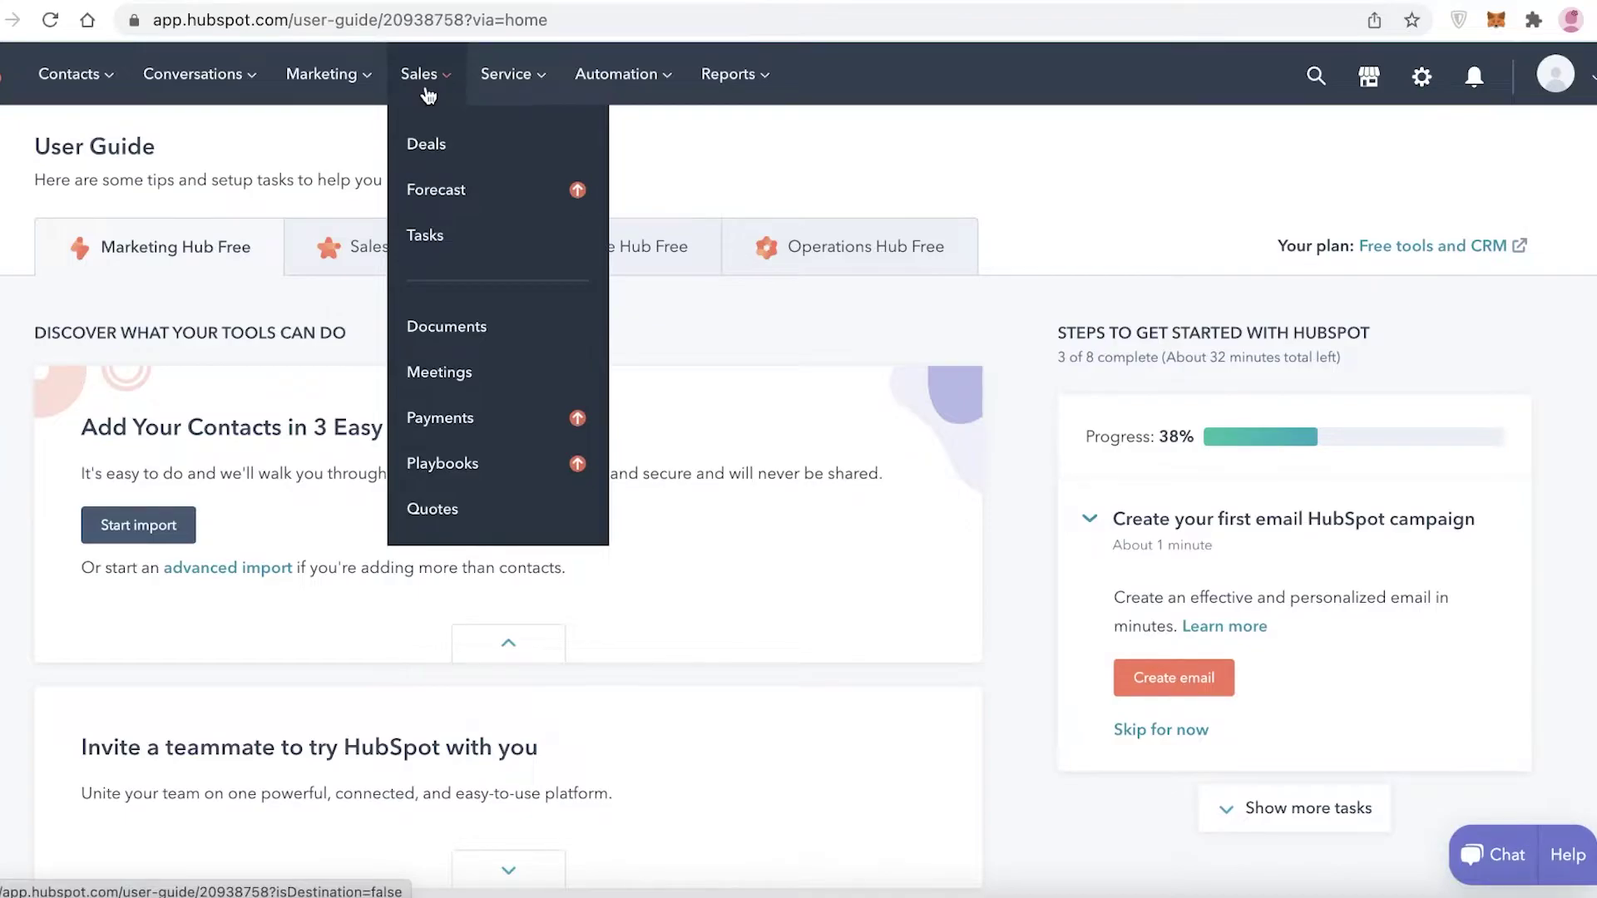
- Open Meetings, begin scheduling page setup and dismiss the personal meeting notice
click(458, 376)
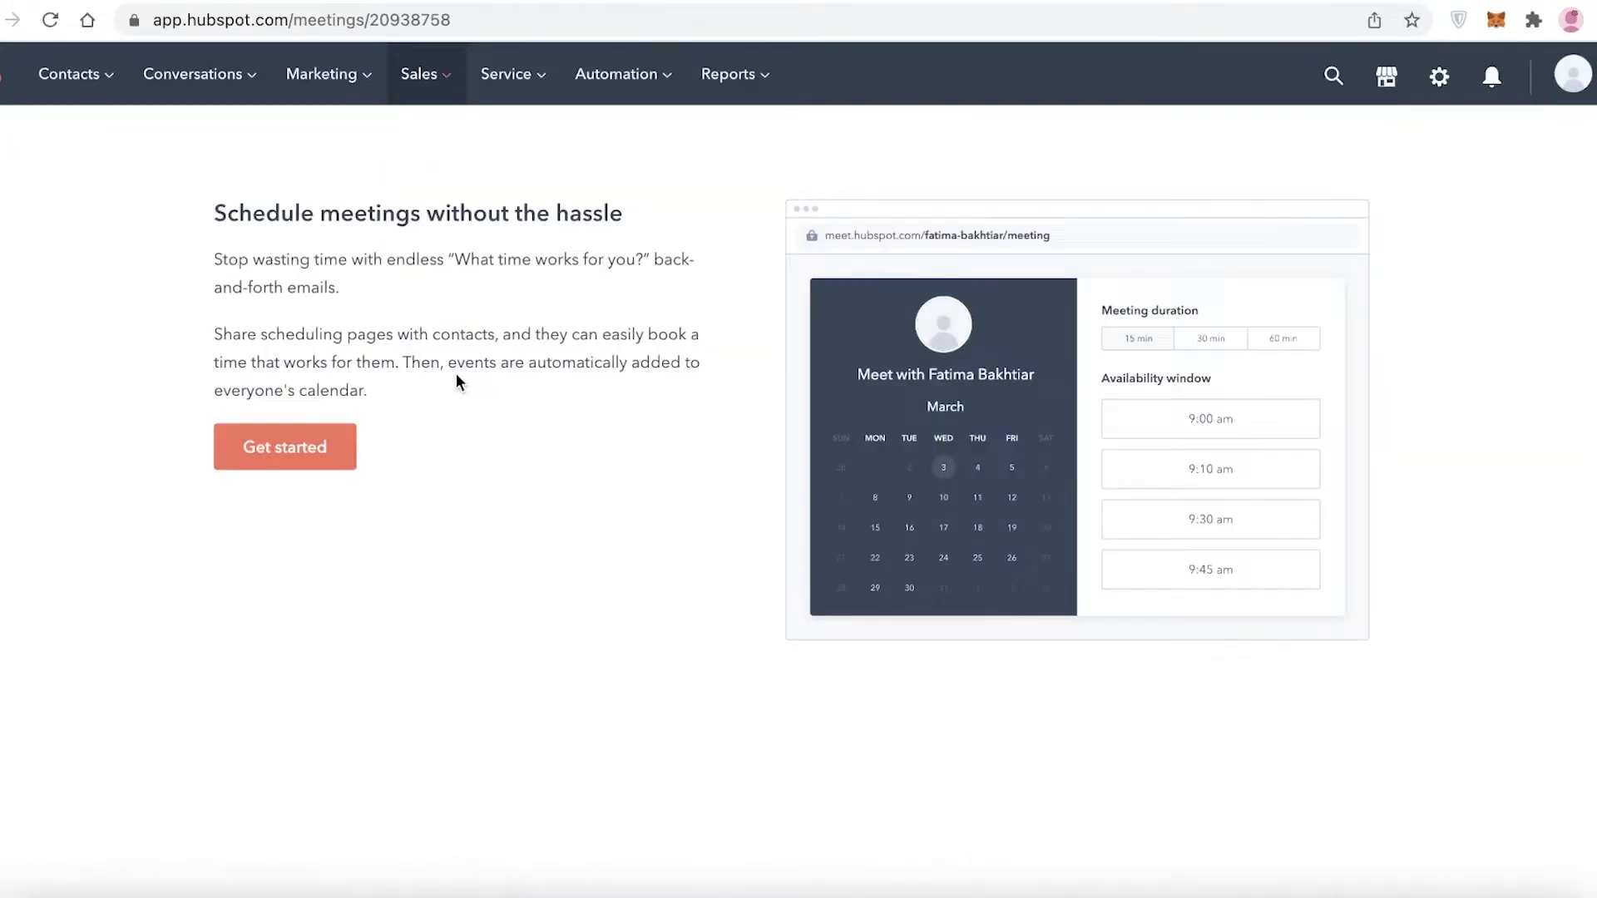
click(242, 458)
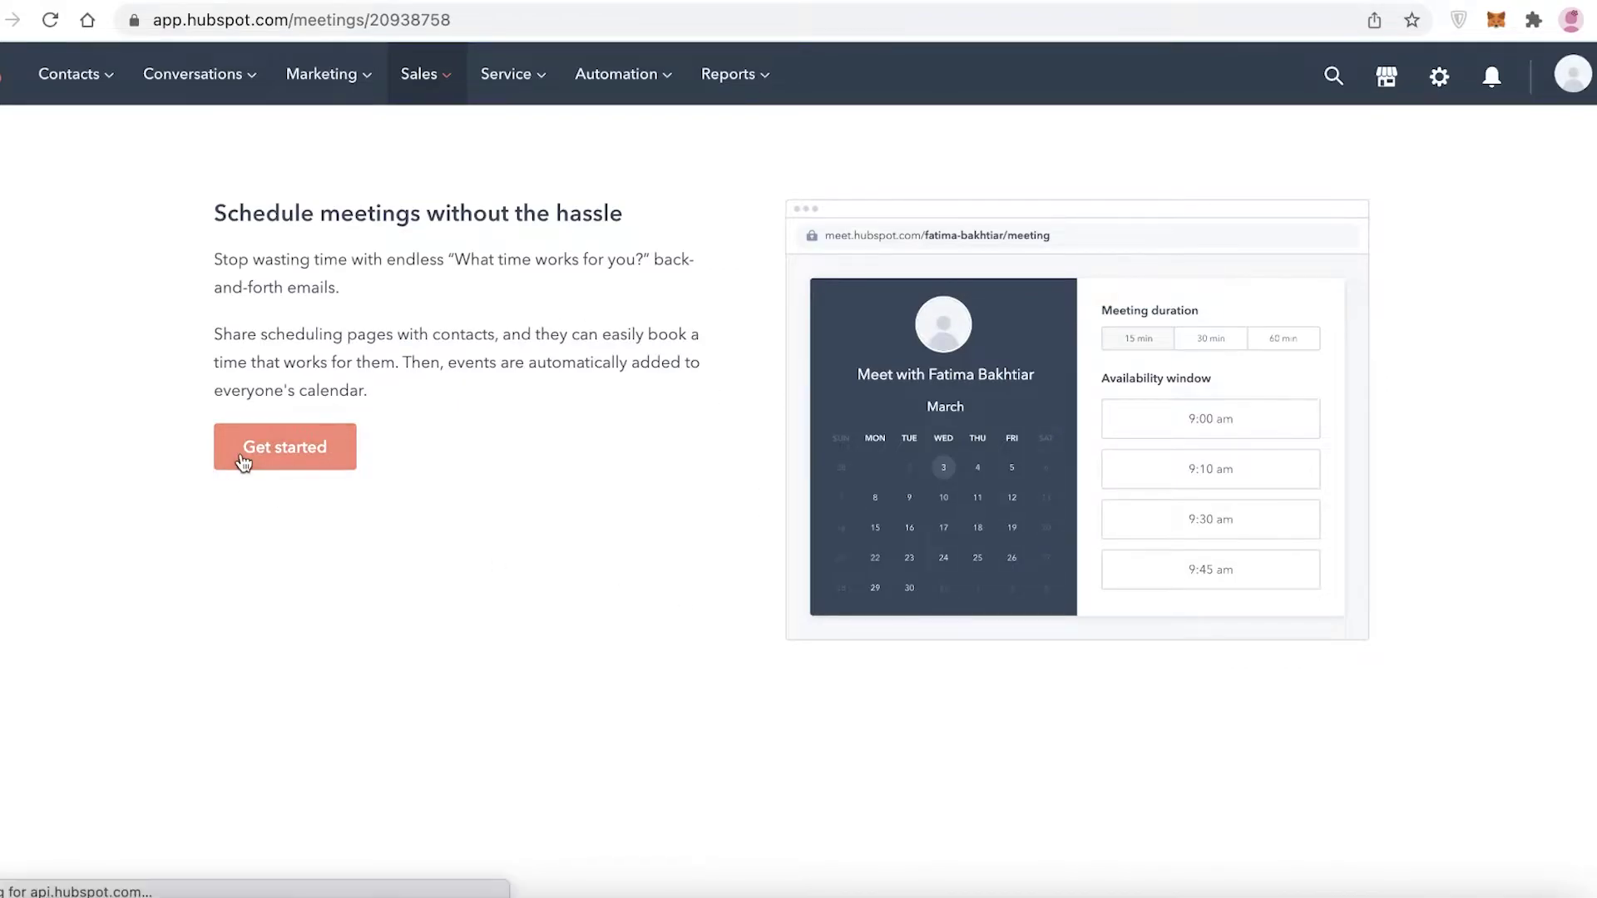
click(242, 462)
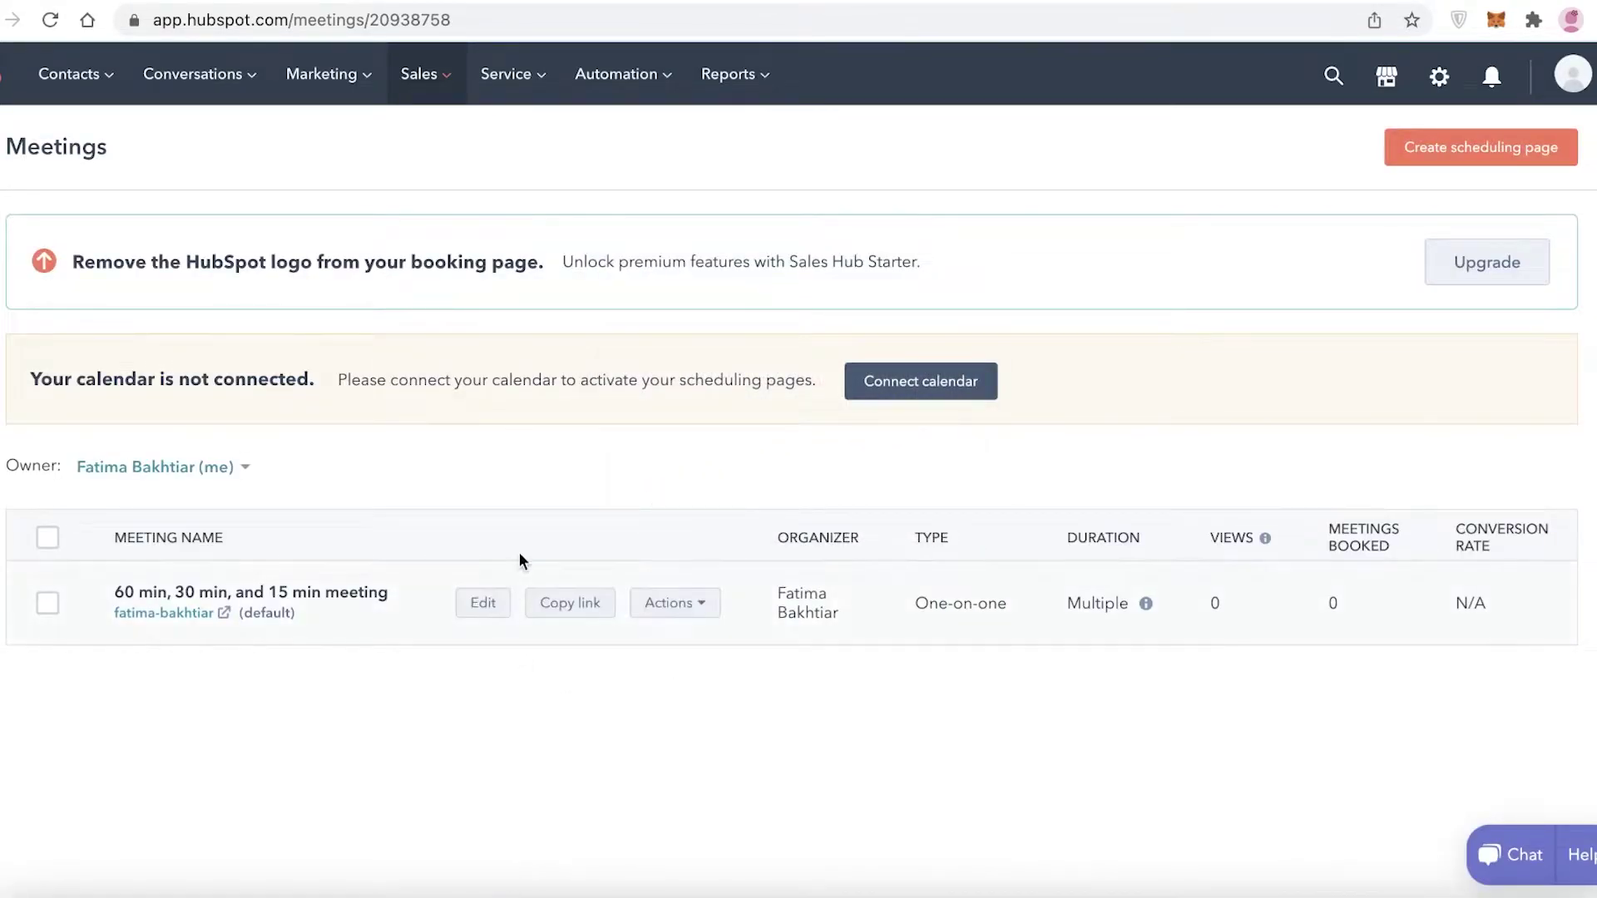
- Connect a Google / Gmail calendar with Calendar Sync turned off, accepting the terms
click(909, 382)
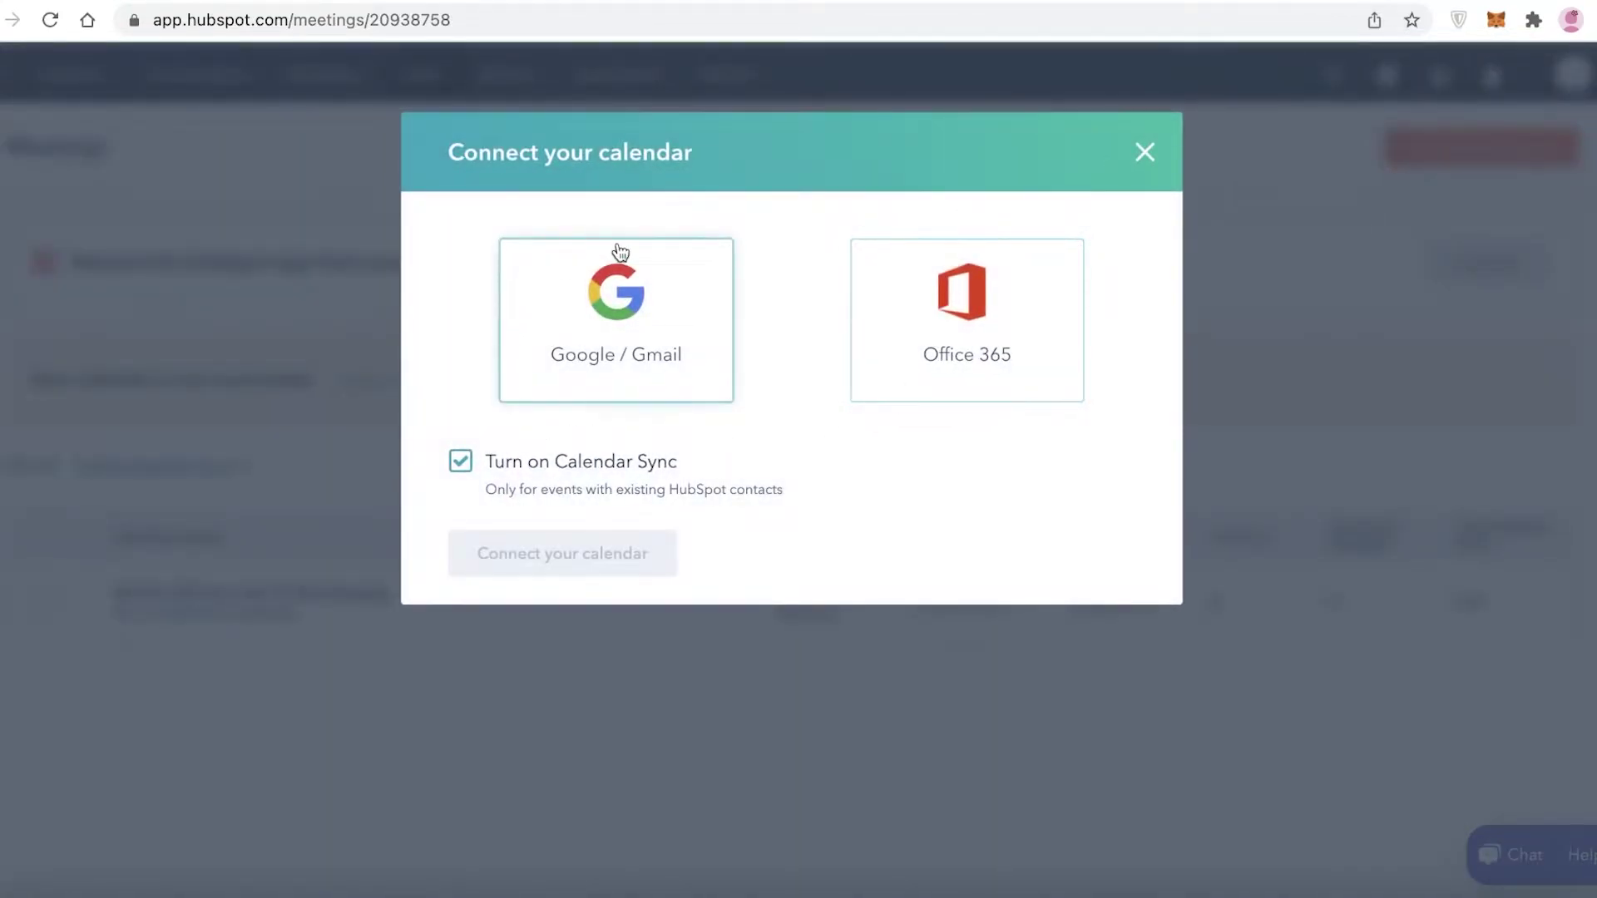
click(526, 465)
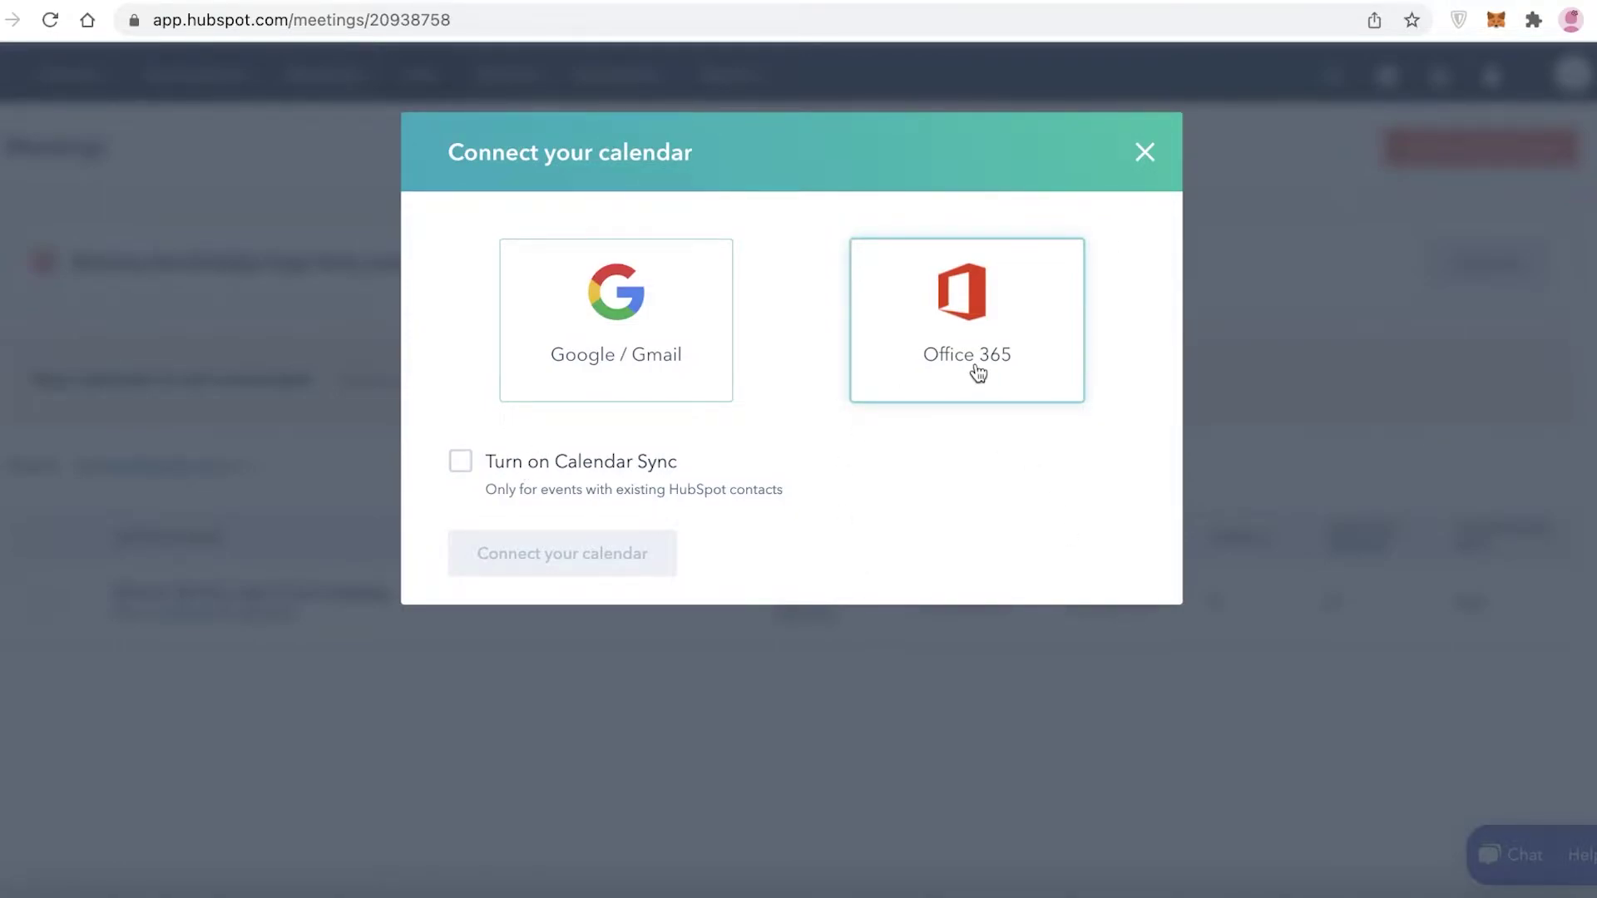
click(517, 334)
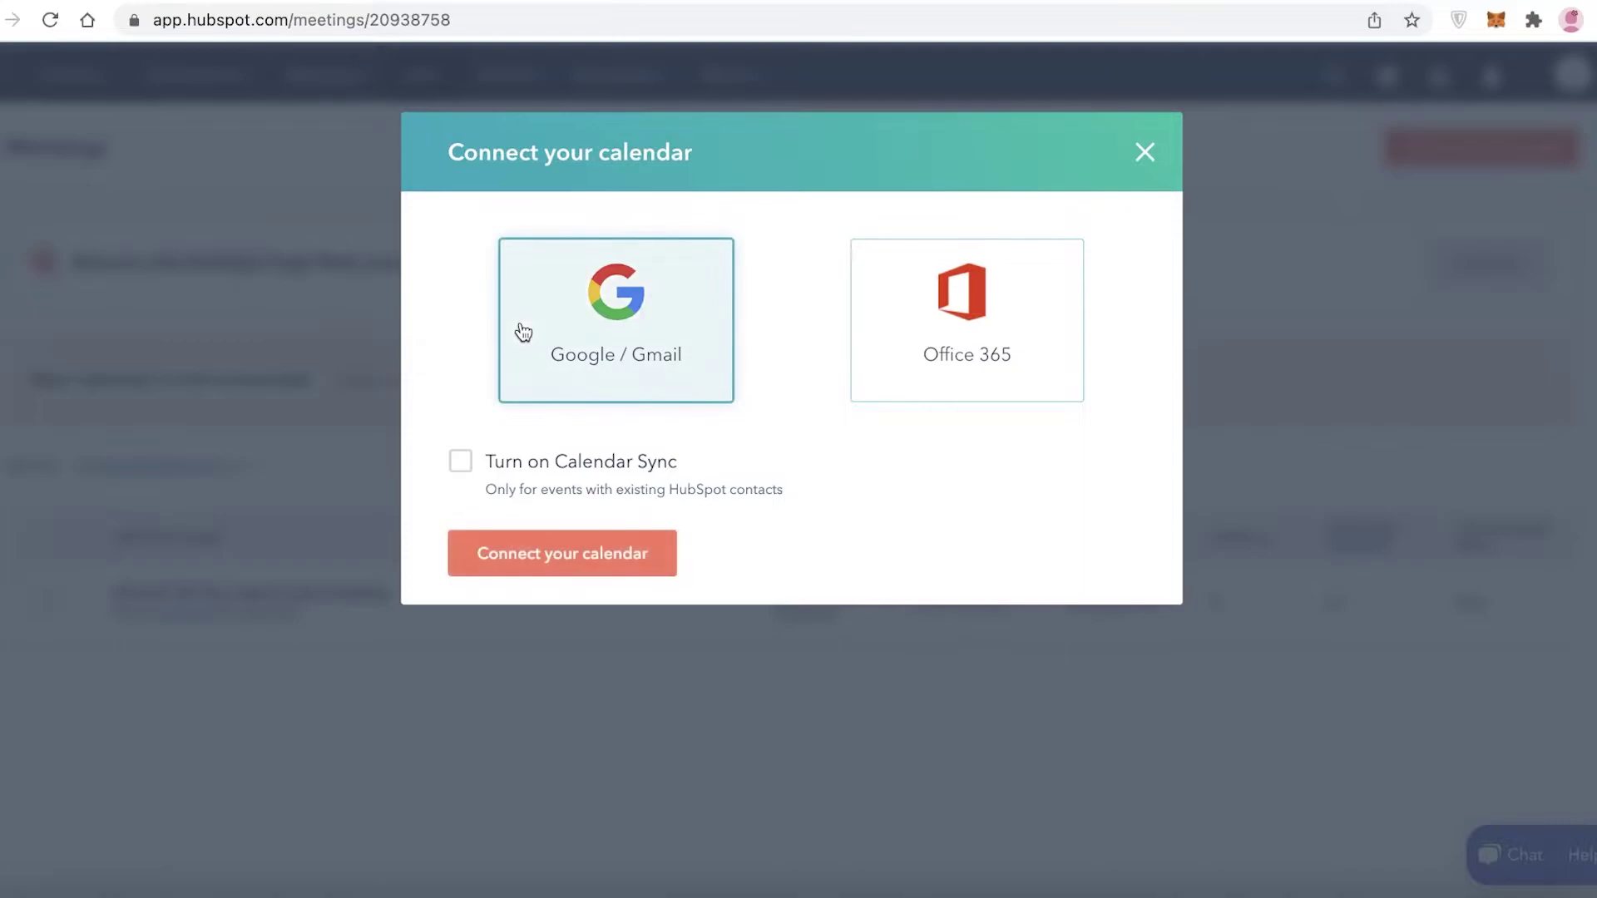
click(600, 572)
click(641, 743)
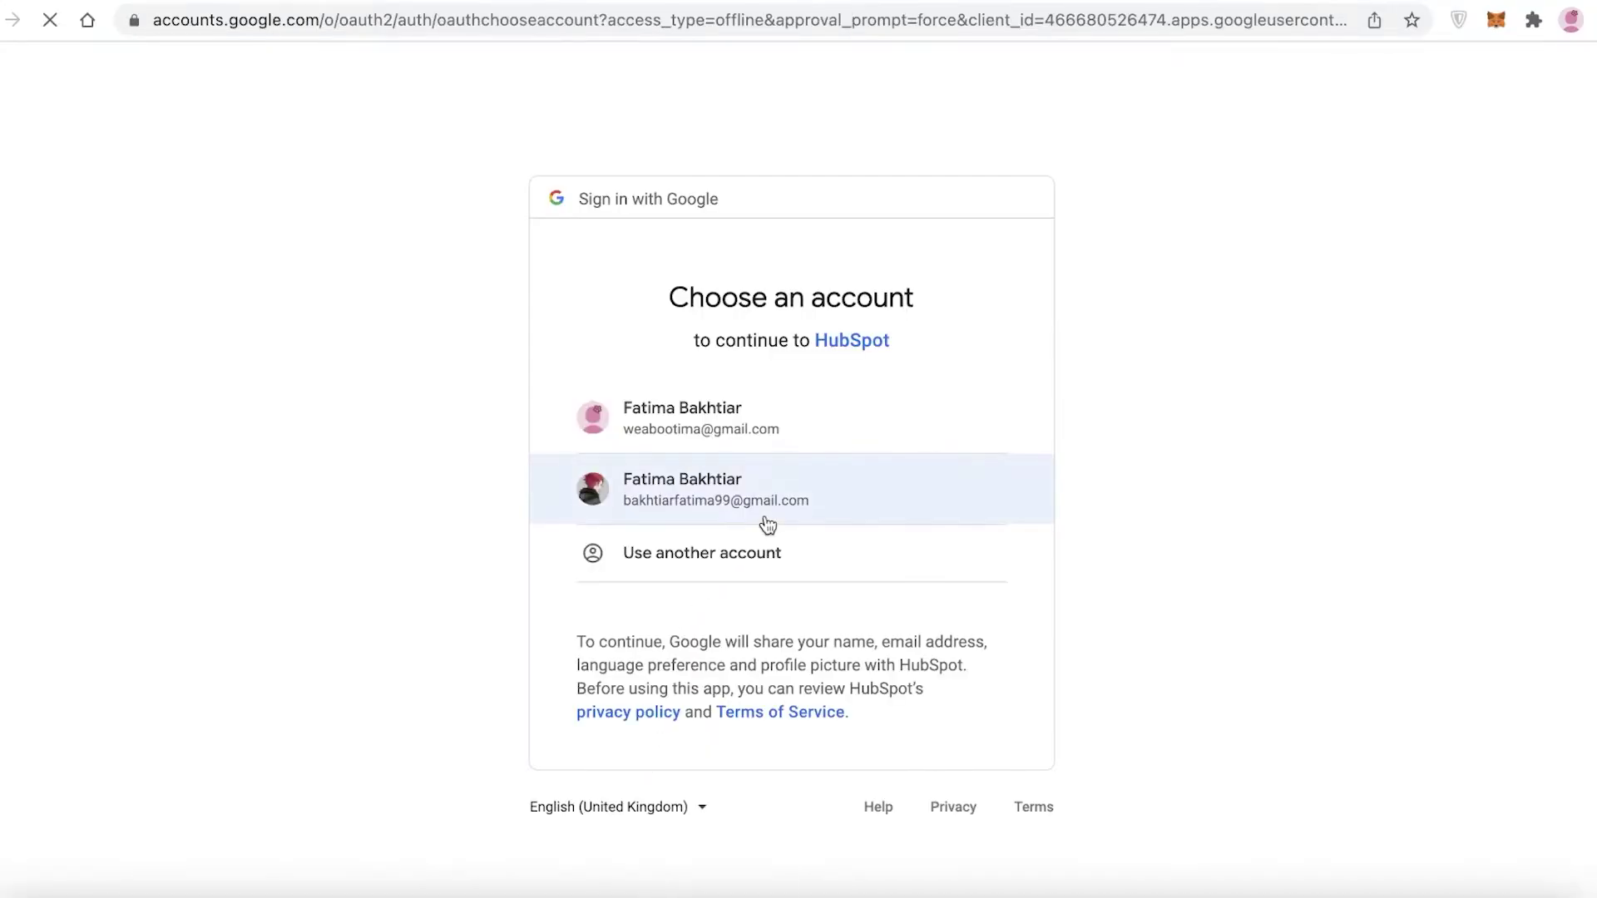
- Choose the first Google account and allow HubSpot access to it
click(746, 432)
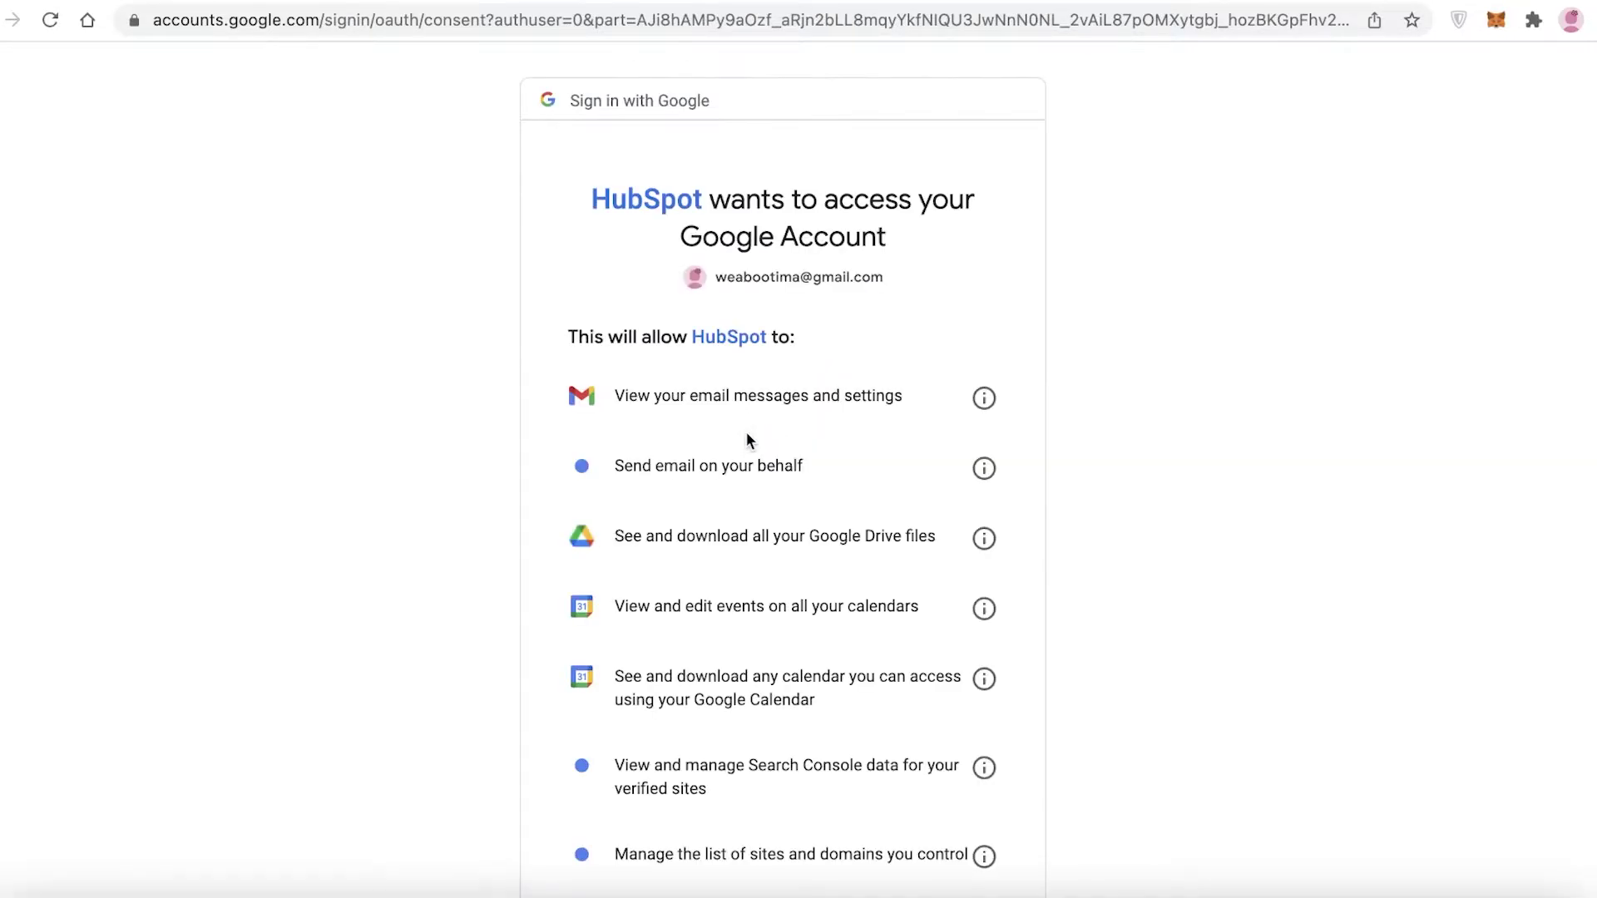
scroll(745, 431, down, 5)
click(922, 736)
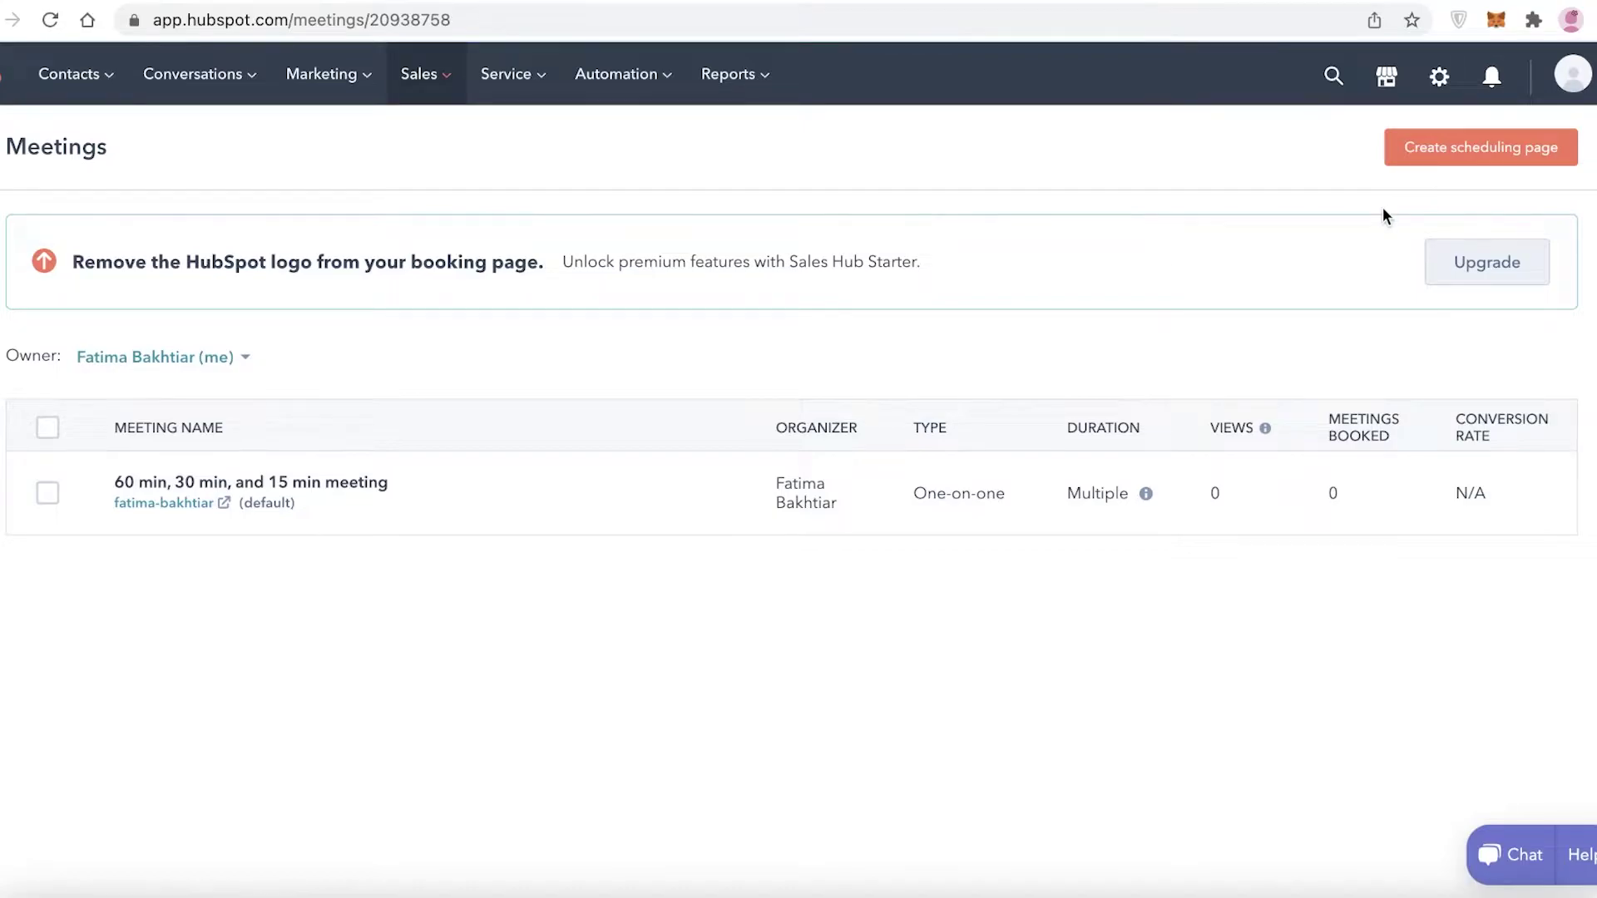
- Pick a team scheduling page type, then start the free 14-day Sales Hub trial from the pricing page
click(1418, 151)
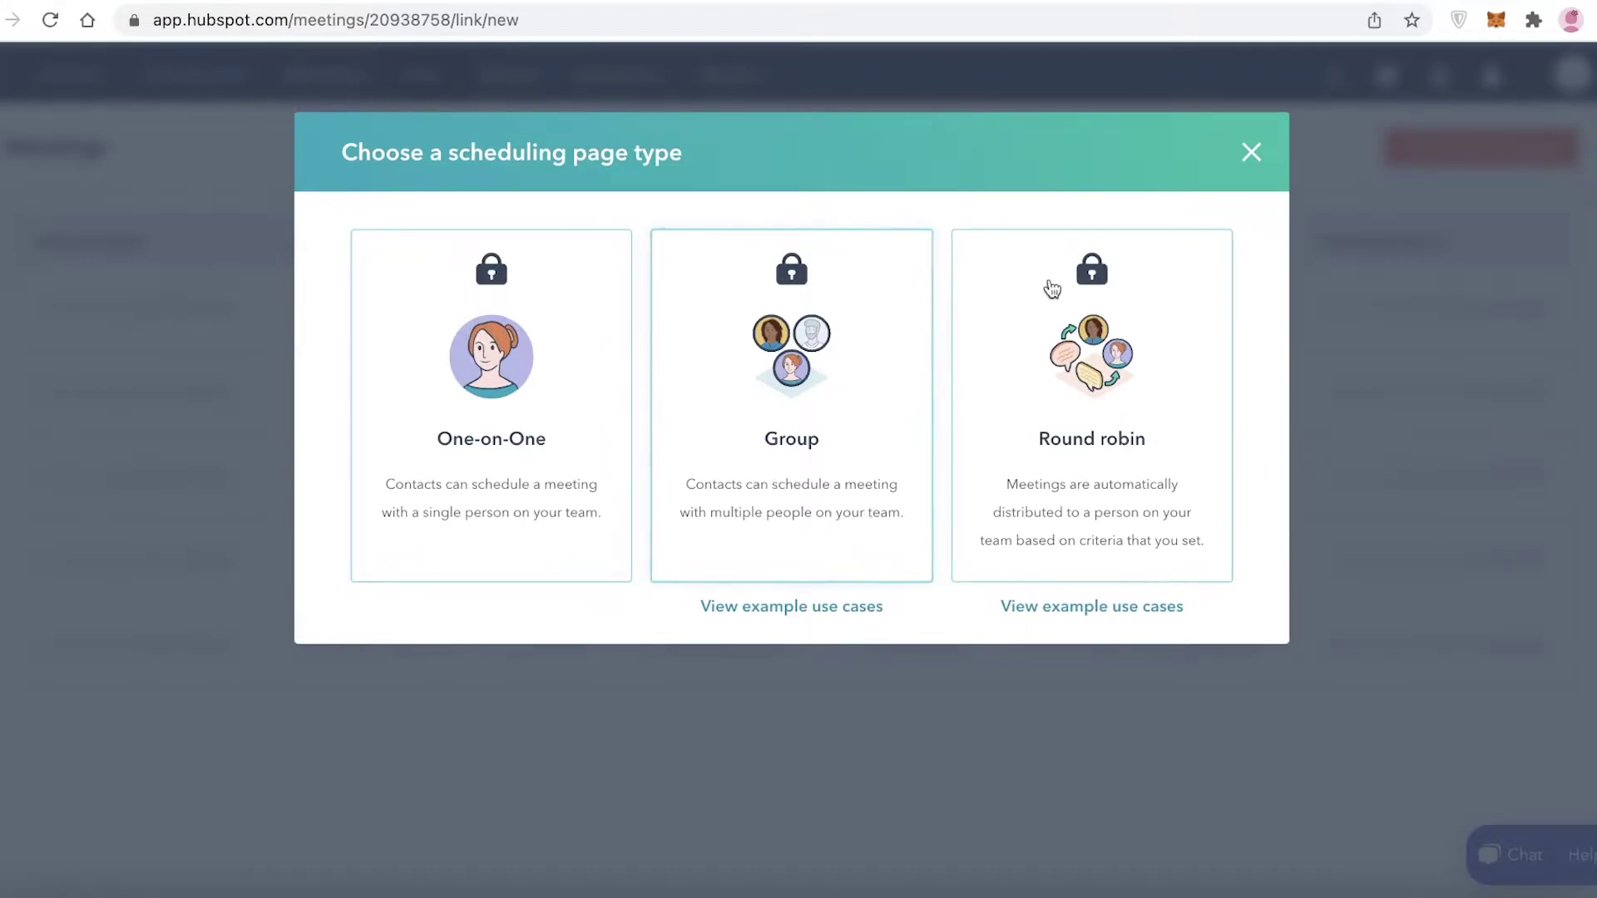
click(463, 354)
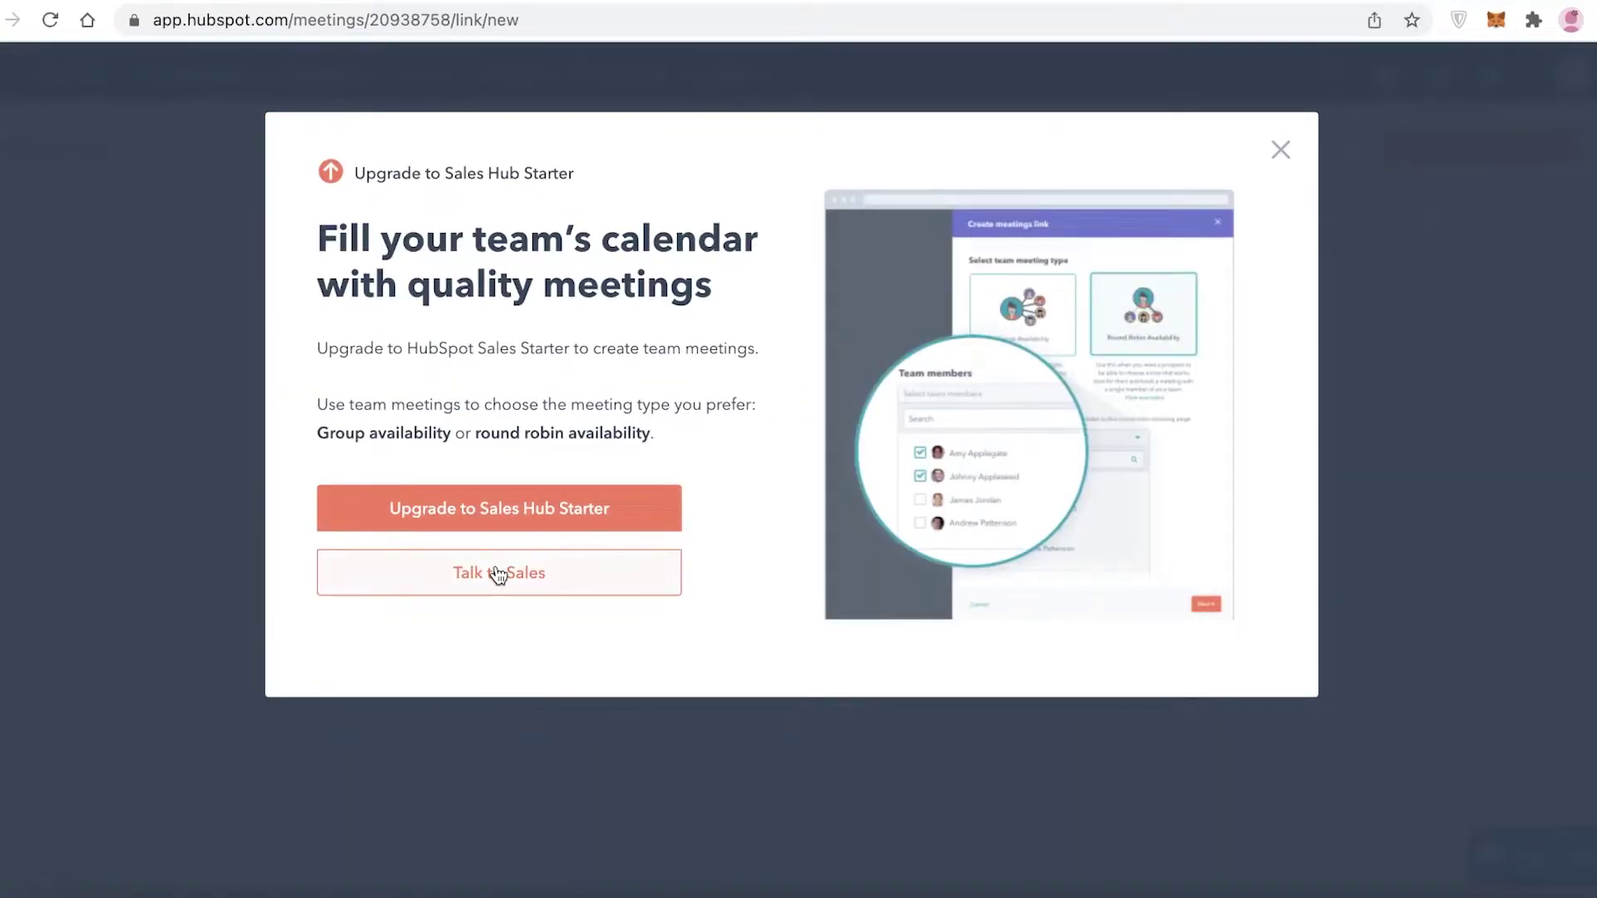
click(559, 522)
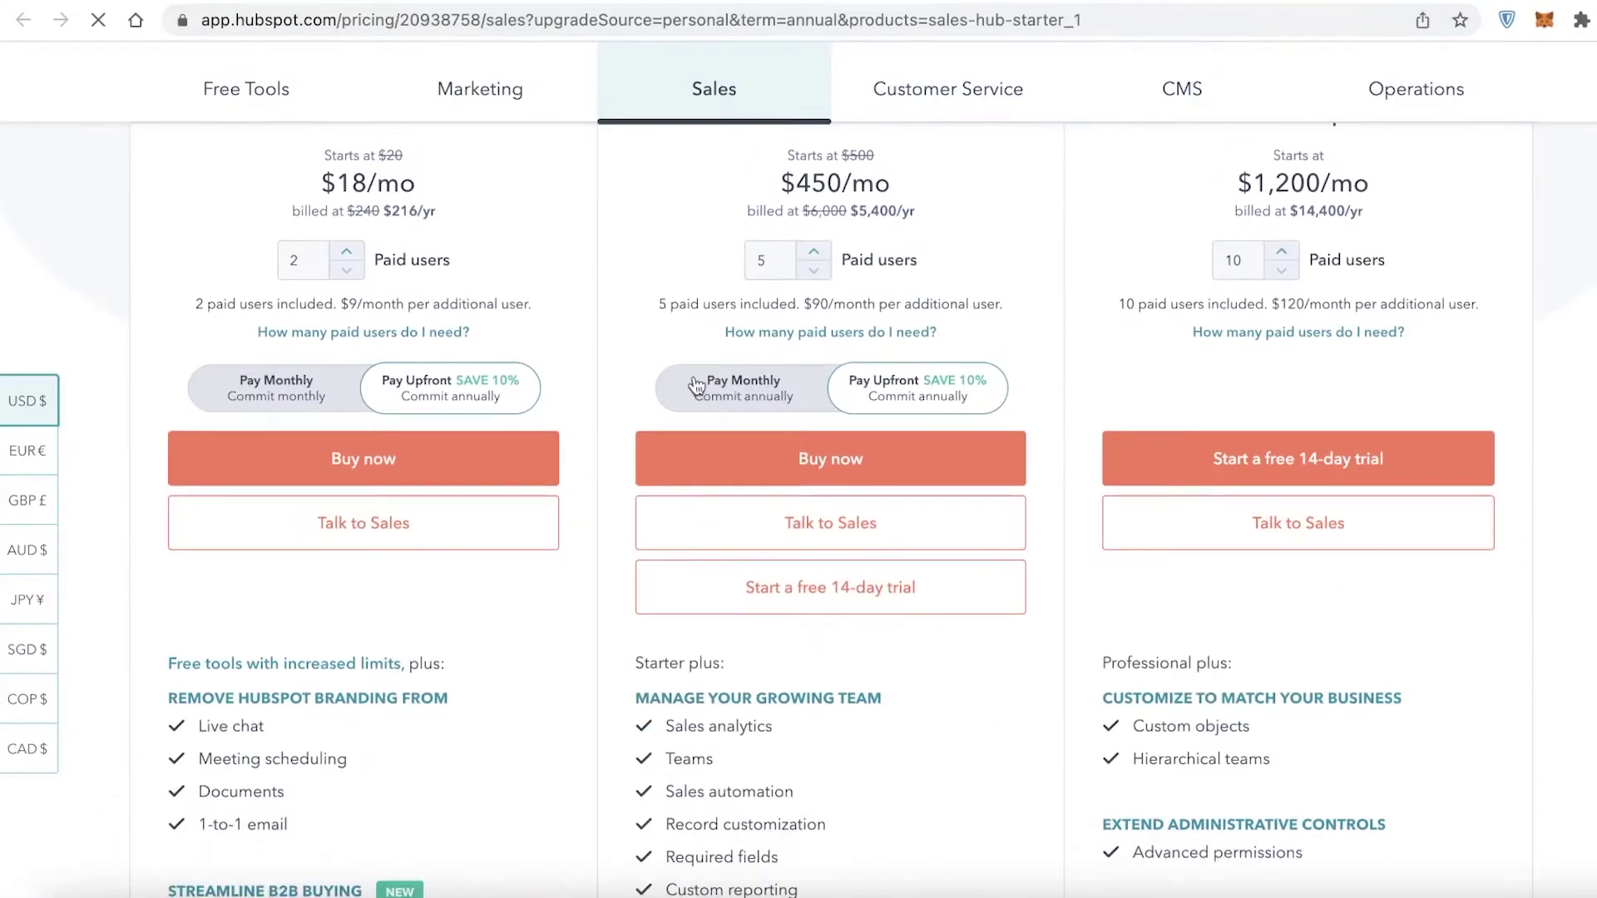
click(811, 598)
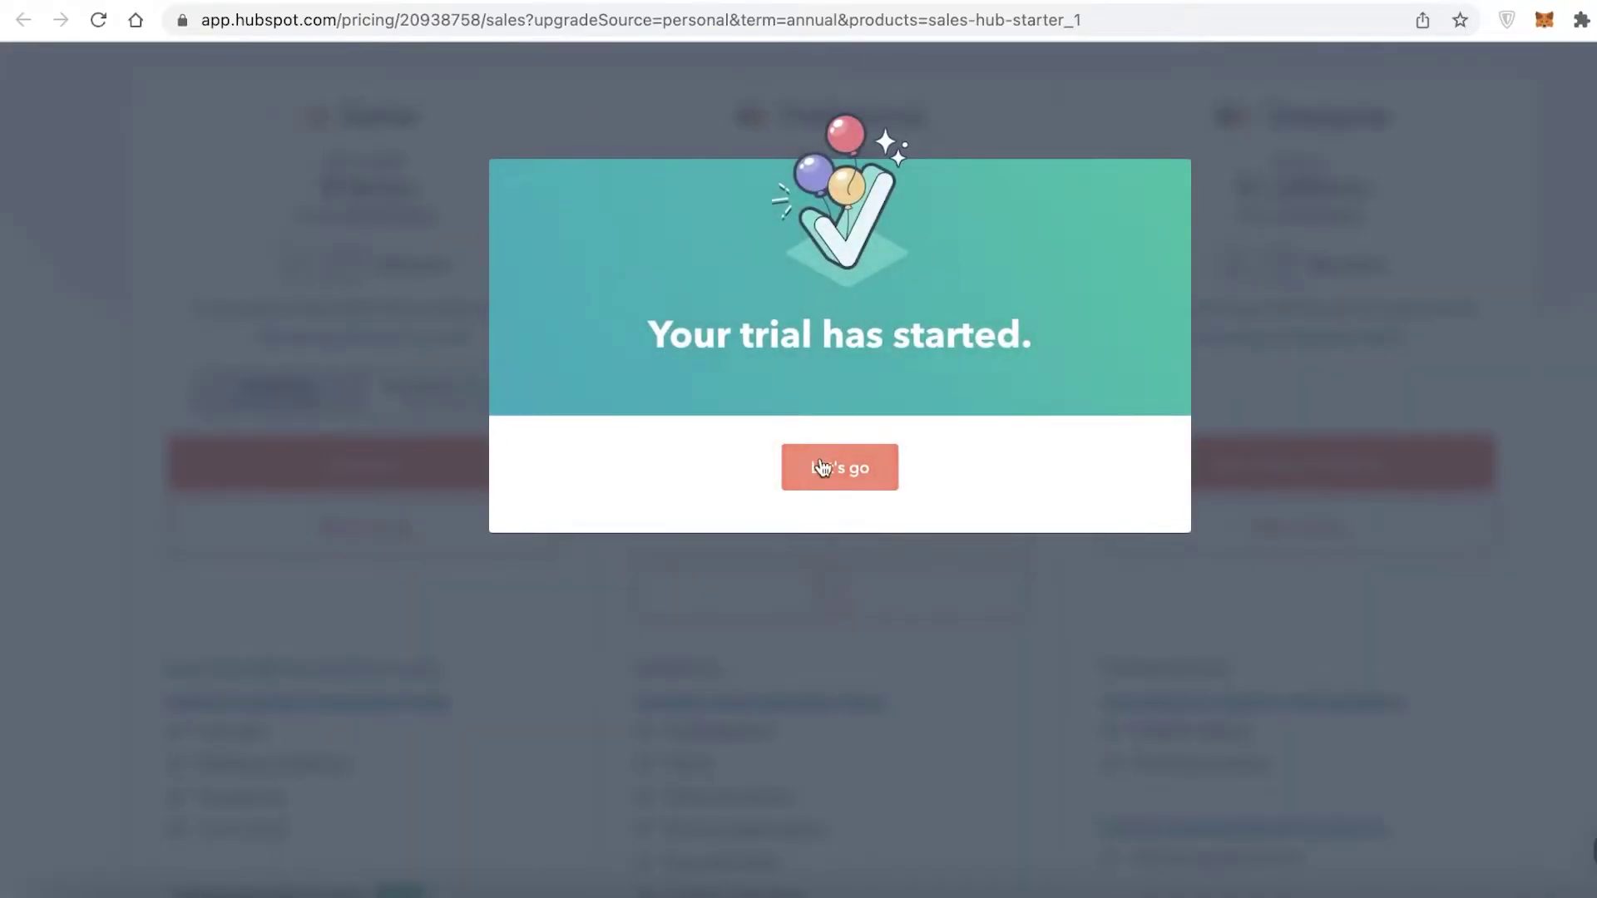
click(831, 469)
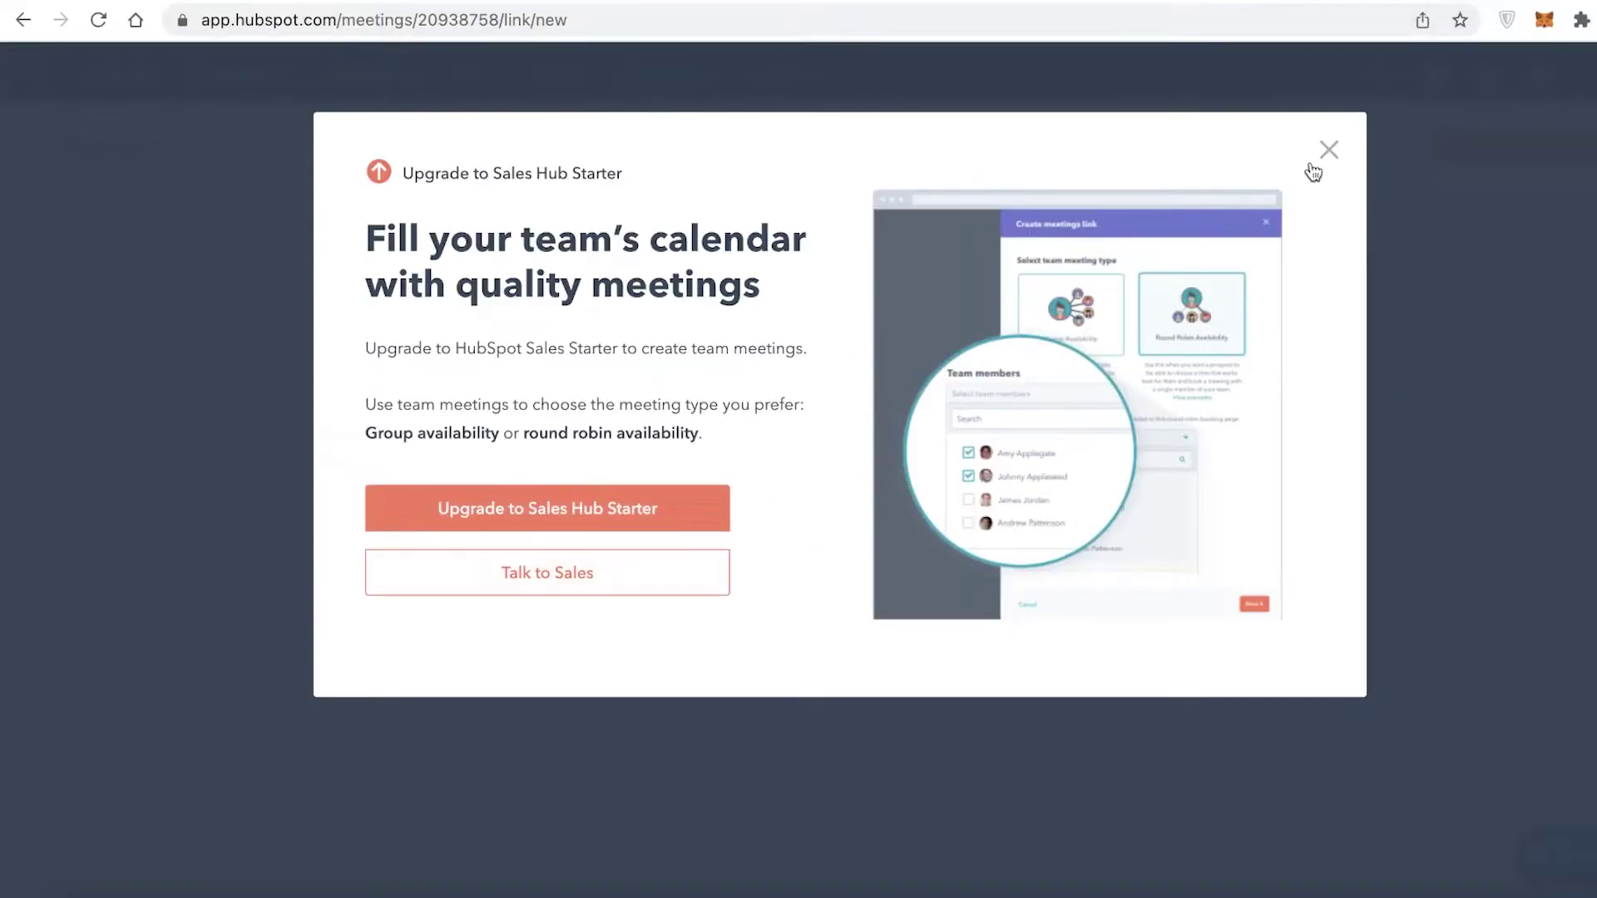
- Close the upgrade offer and return to the Meetings page
click(1315, 170)
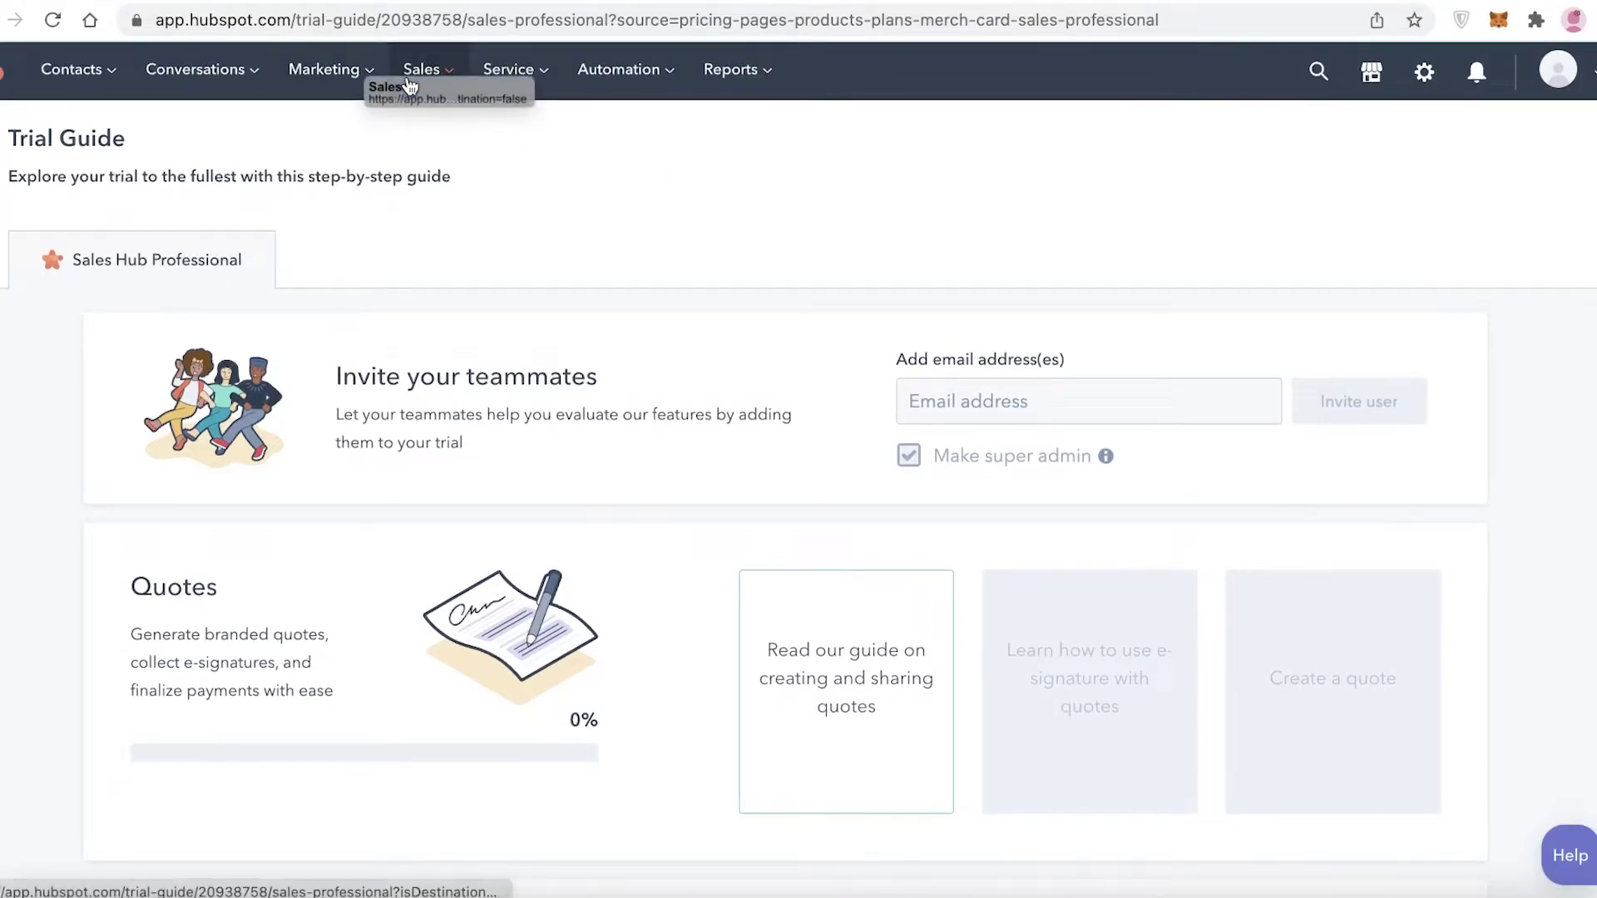
scroll(661, 299, down, 15)
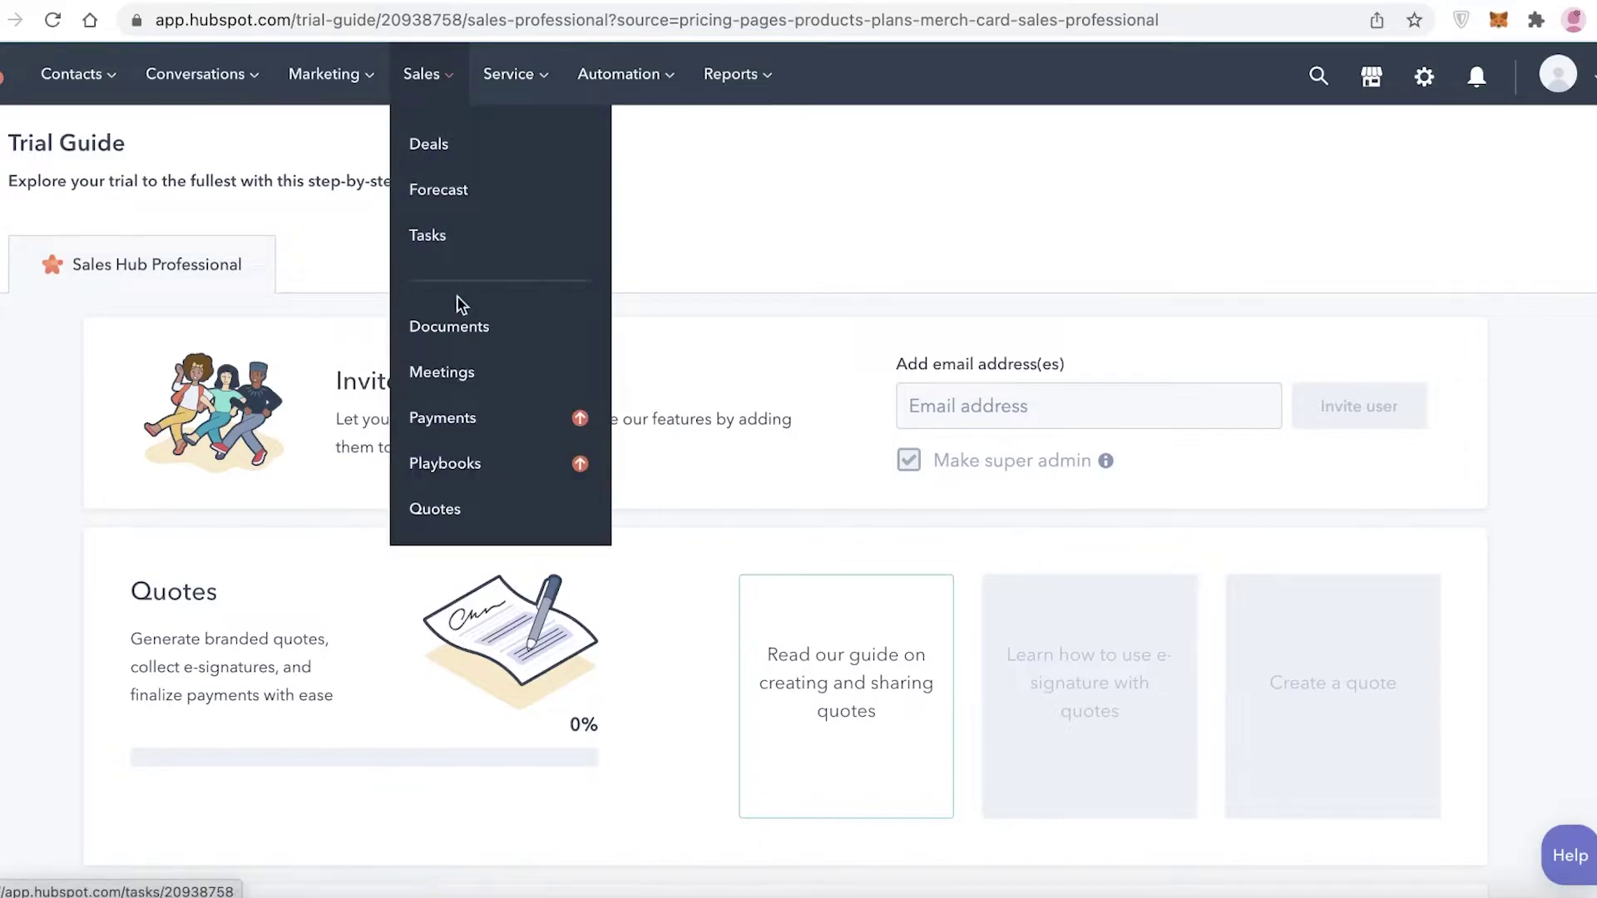
click(457, 297)
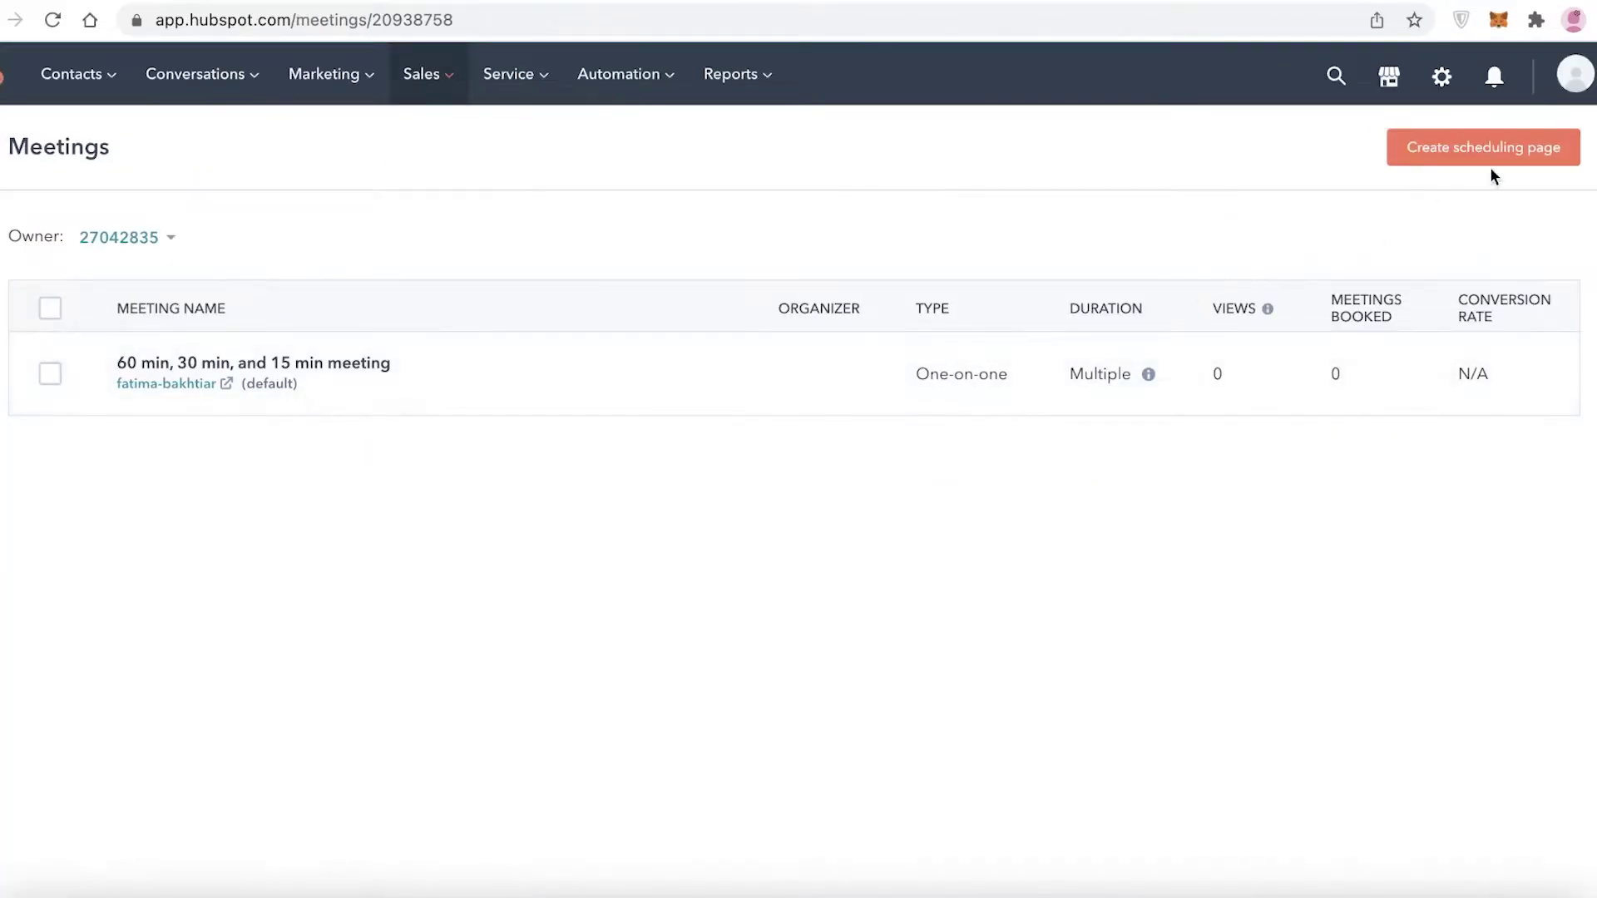
- Create a one-on-one scheduling page with internal name 'Marketing'
click(1488, 150)
click(436, 441)
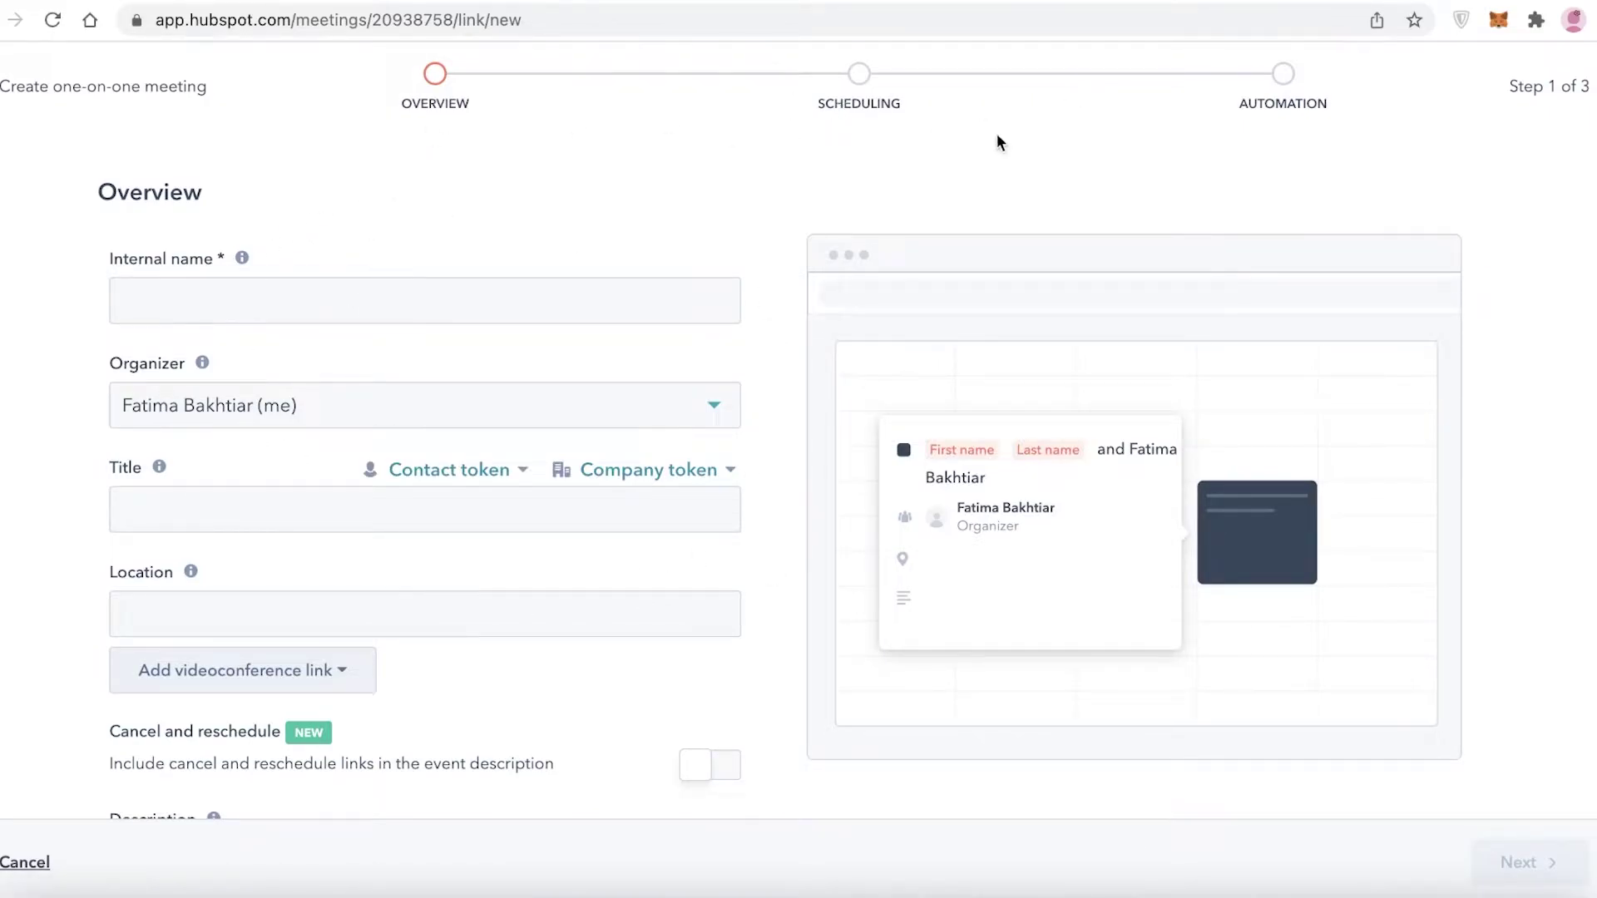
click(369, 310)
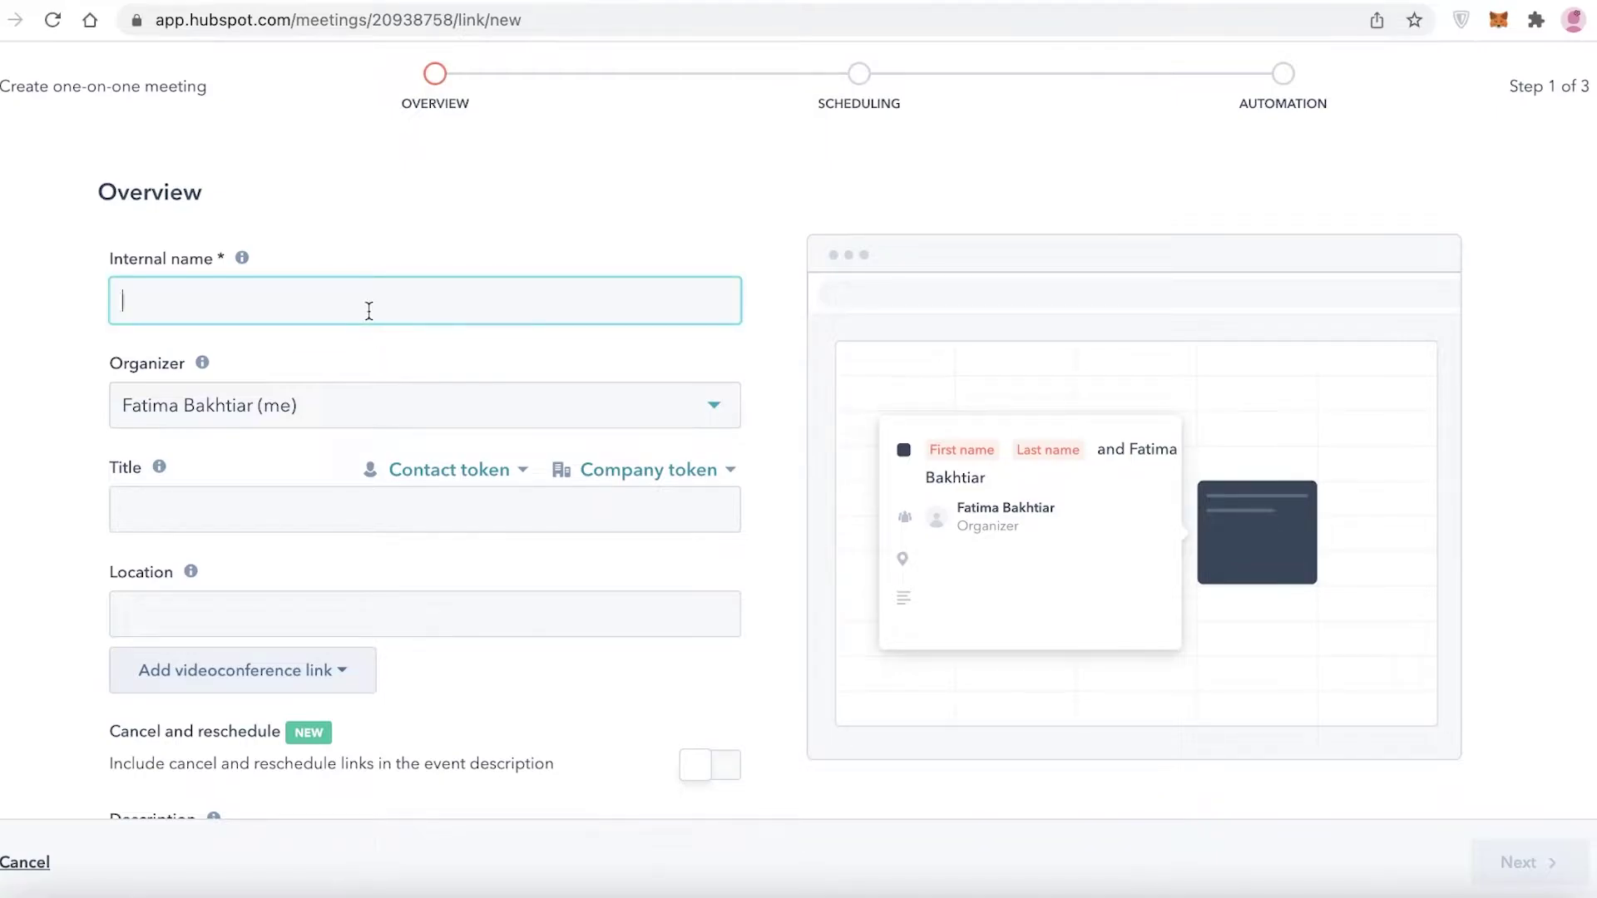
text(Market)
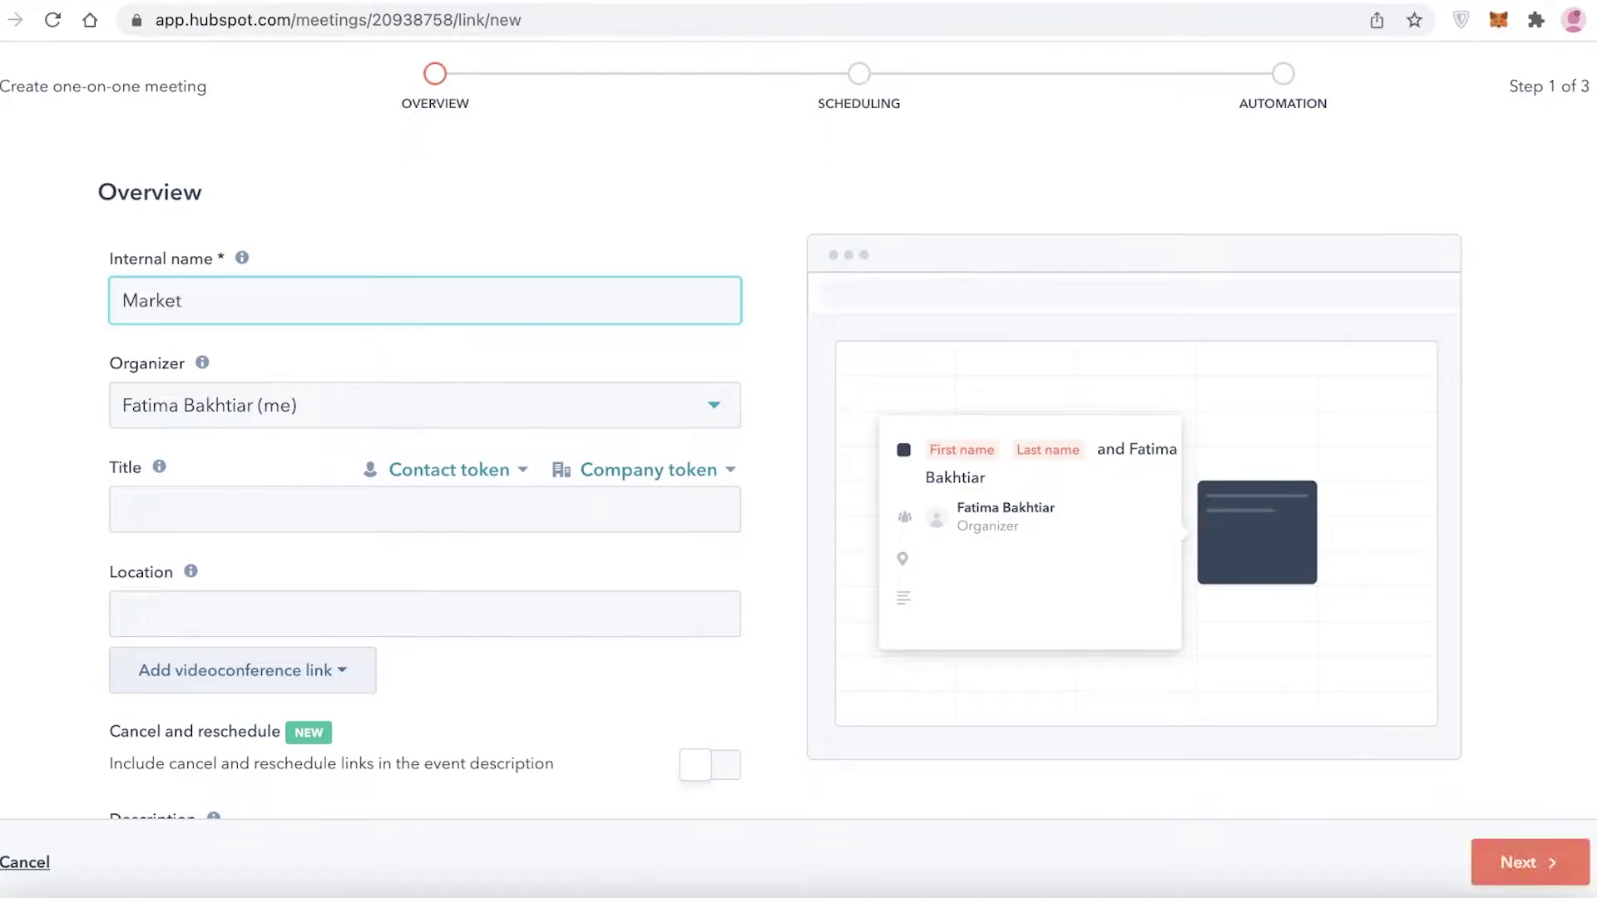
text(o)
key(BackSpace)
text(ing)
- Set the meeting title to the contact's Last name token and the location to 'XYZ Building'
click(421, 504)
click(470, 481)
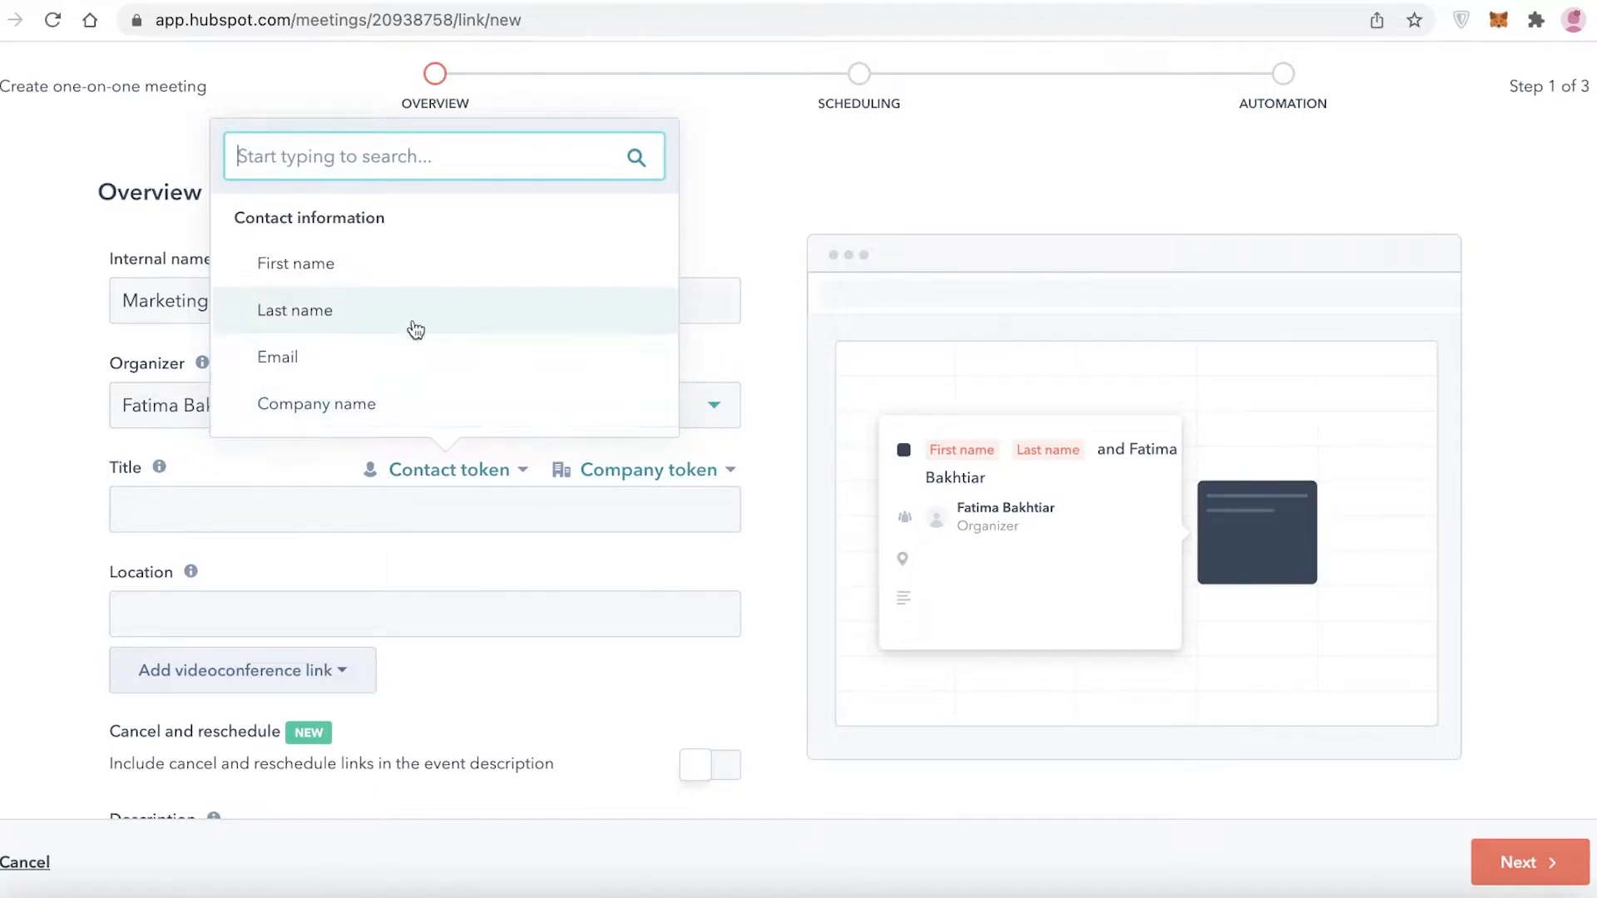
click(413, 323)
scroll(232, 603, down, 1)
click(221, 567)
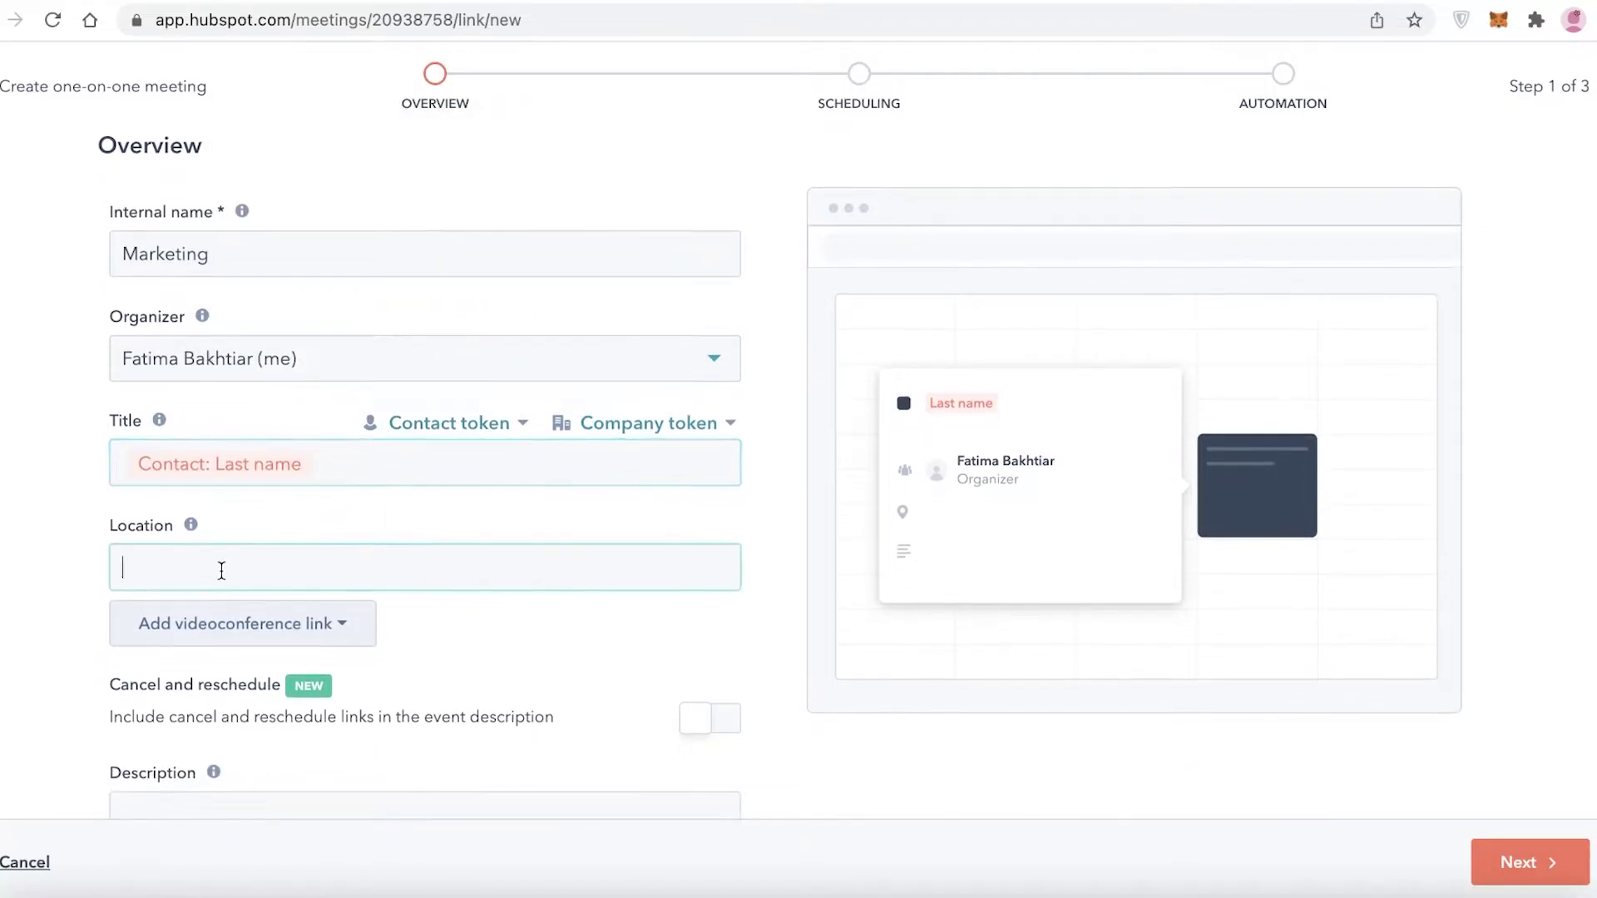
text(SW)
key(BackSpace)
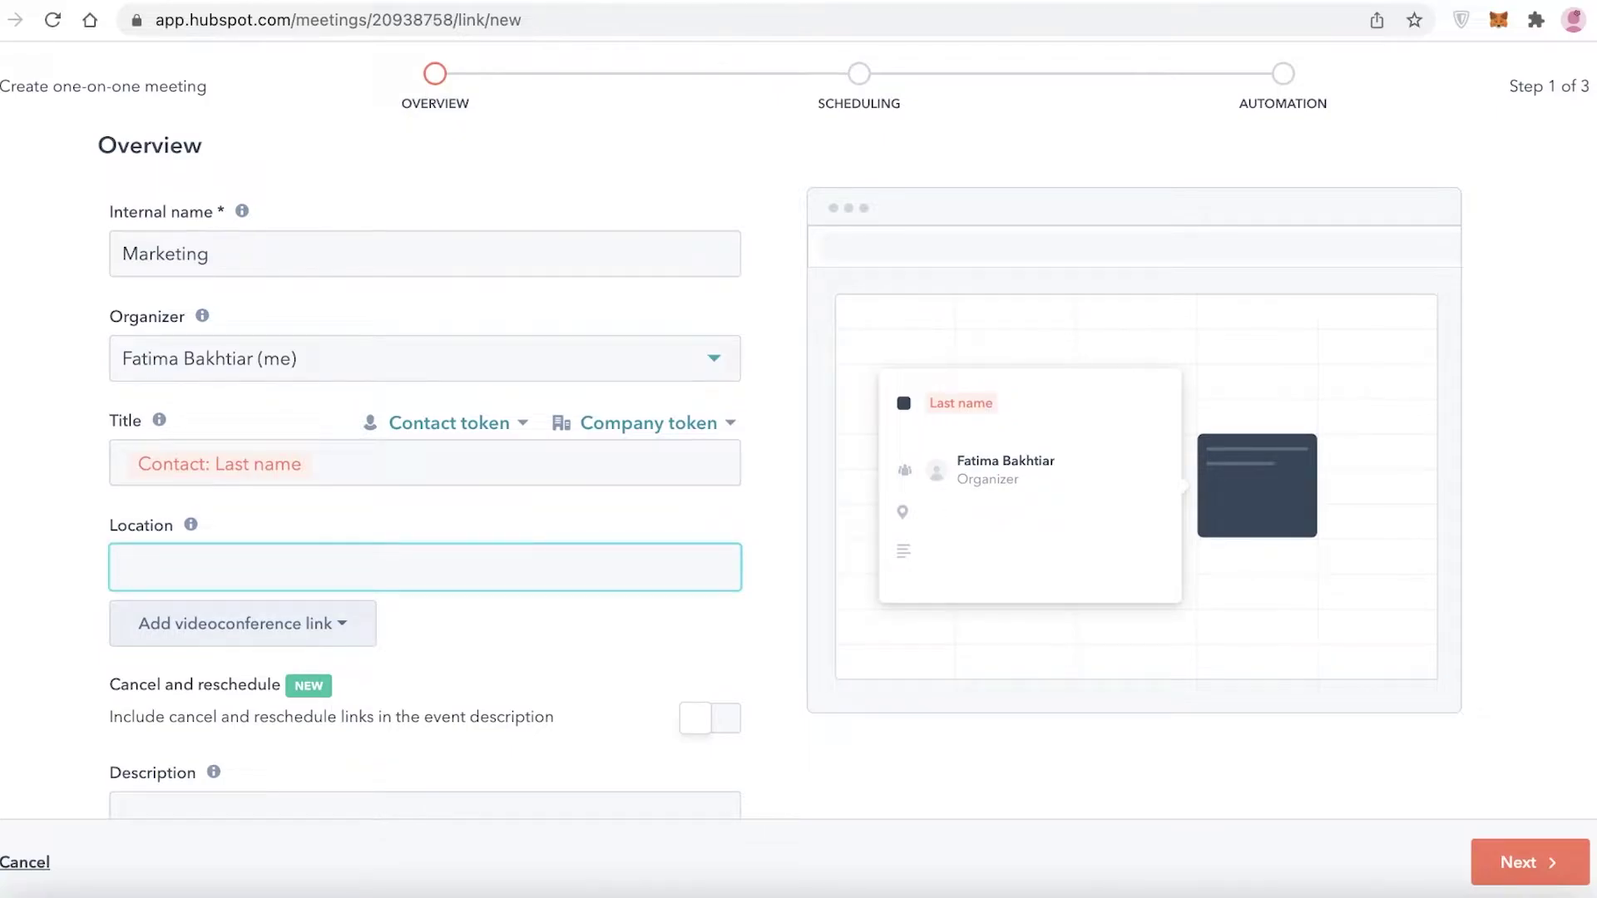
text(XYZ Building)
- Review the videoconference and cancel/reschedule link options, leaving both unchanged
click(215, 634)
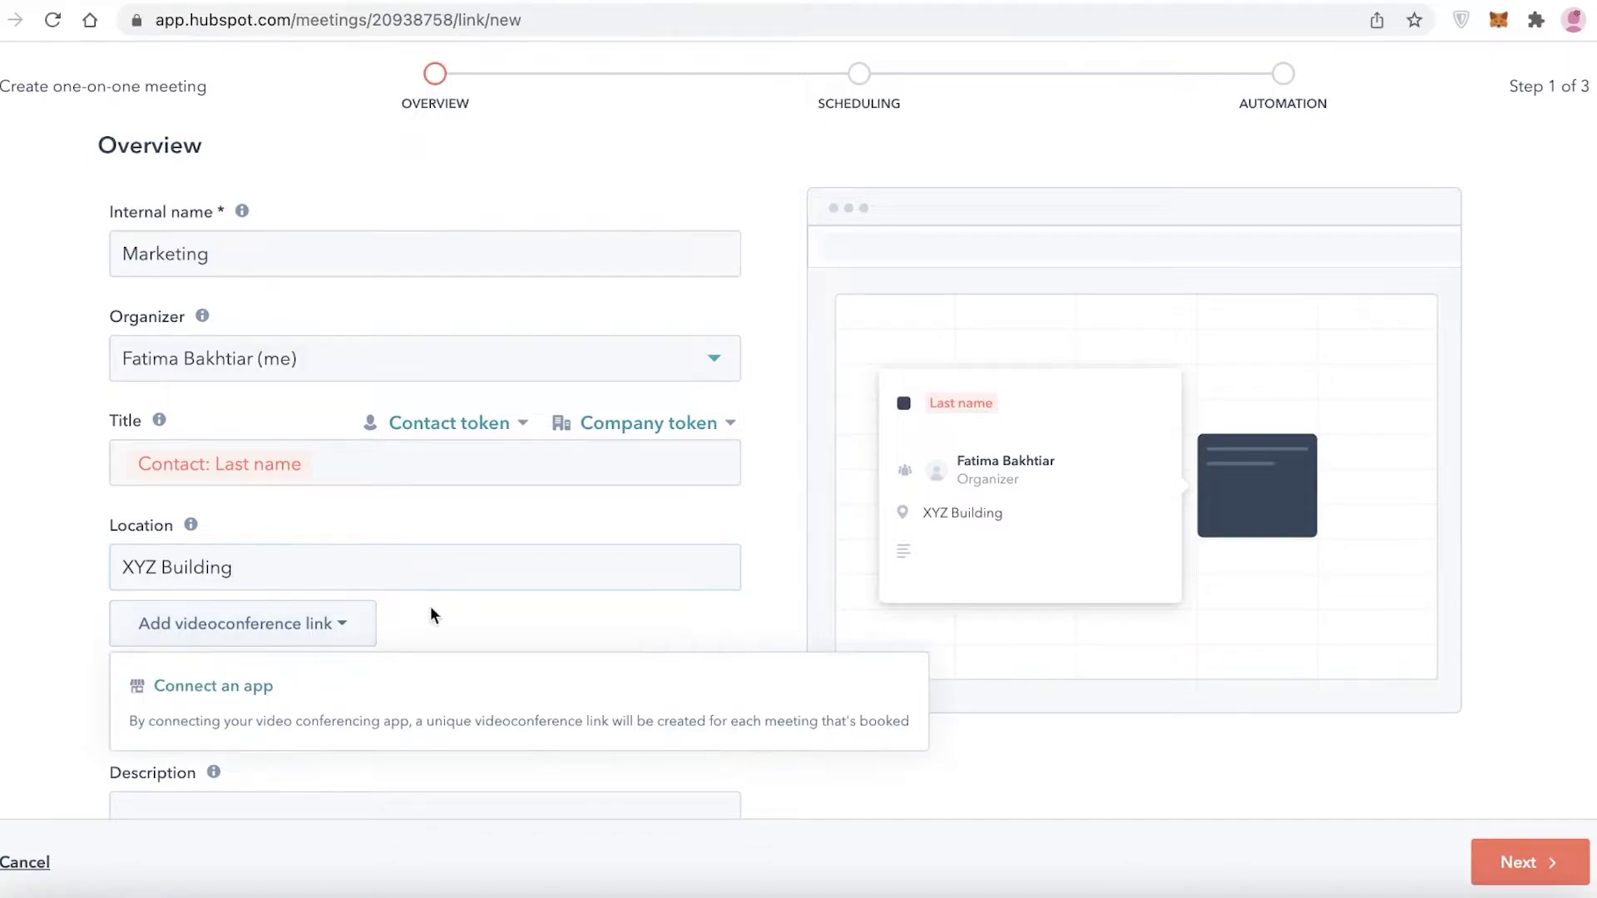
click(558, 619)
scroll(553, 624, down, 3)
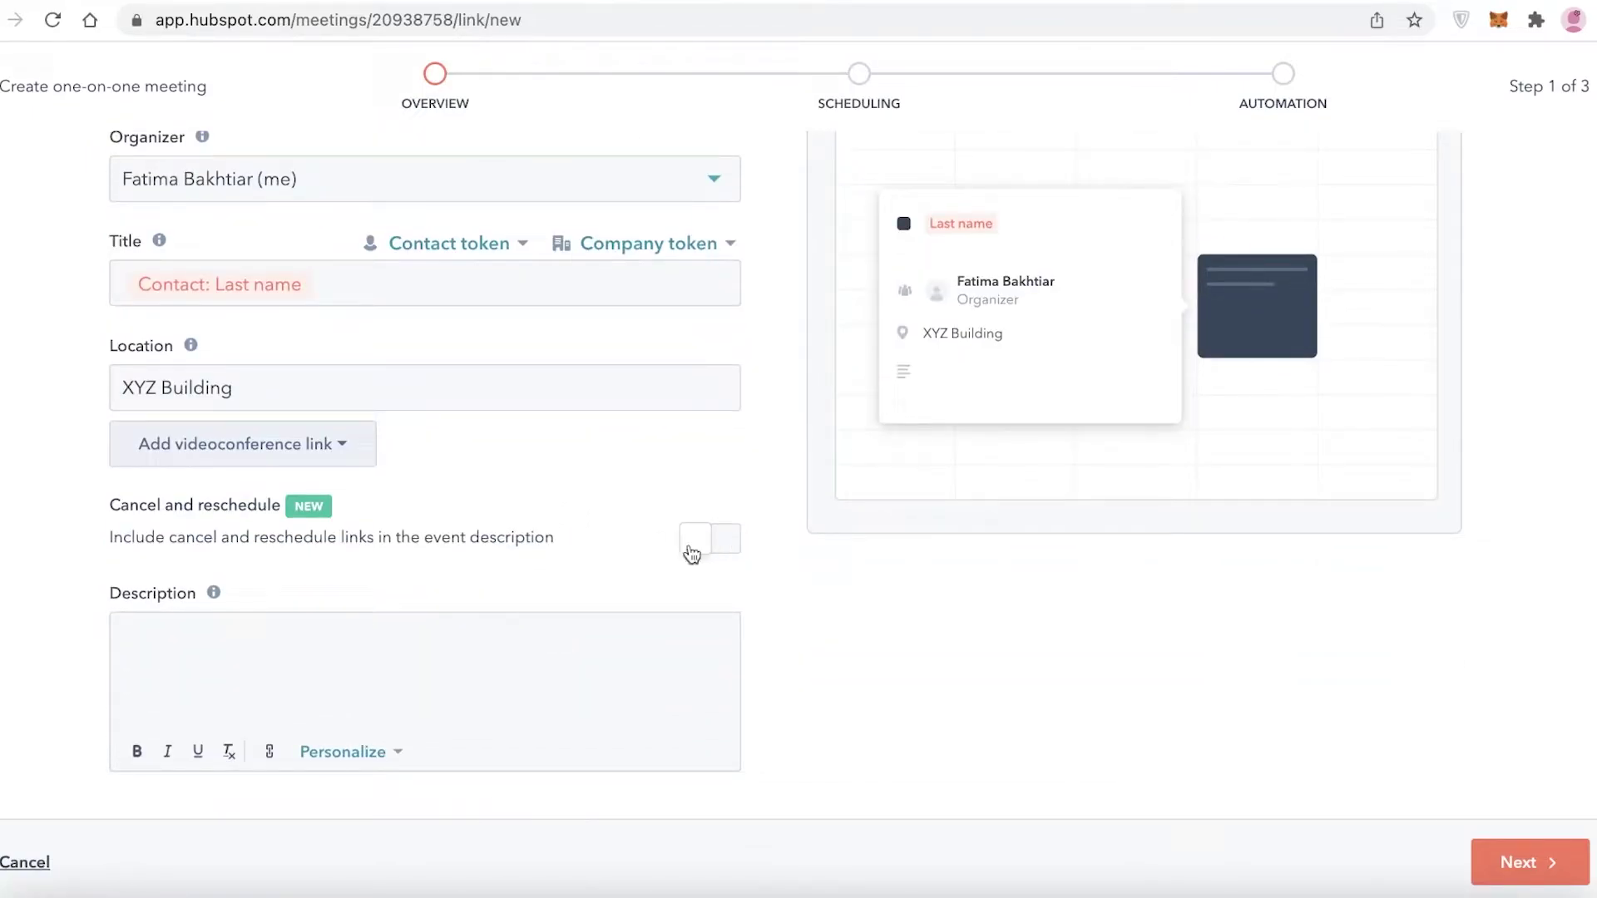
click(691, 549)
scroll(686, 556, down, 2)
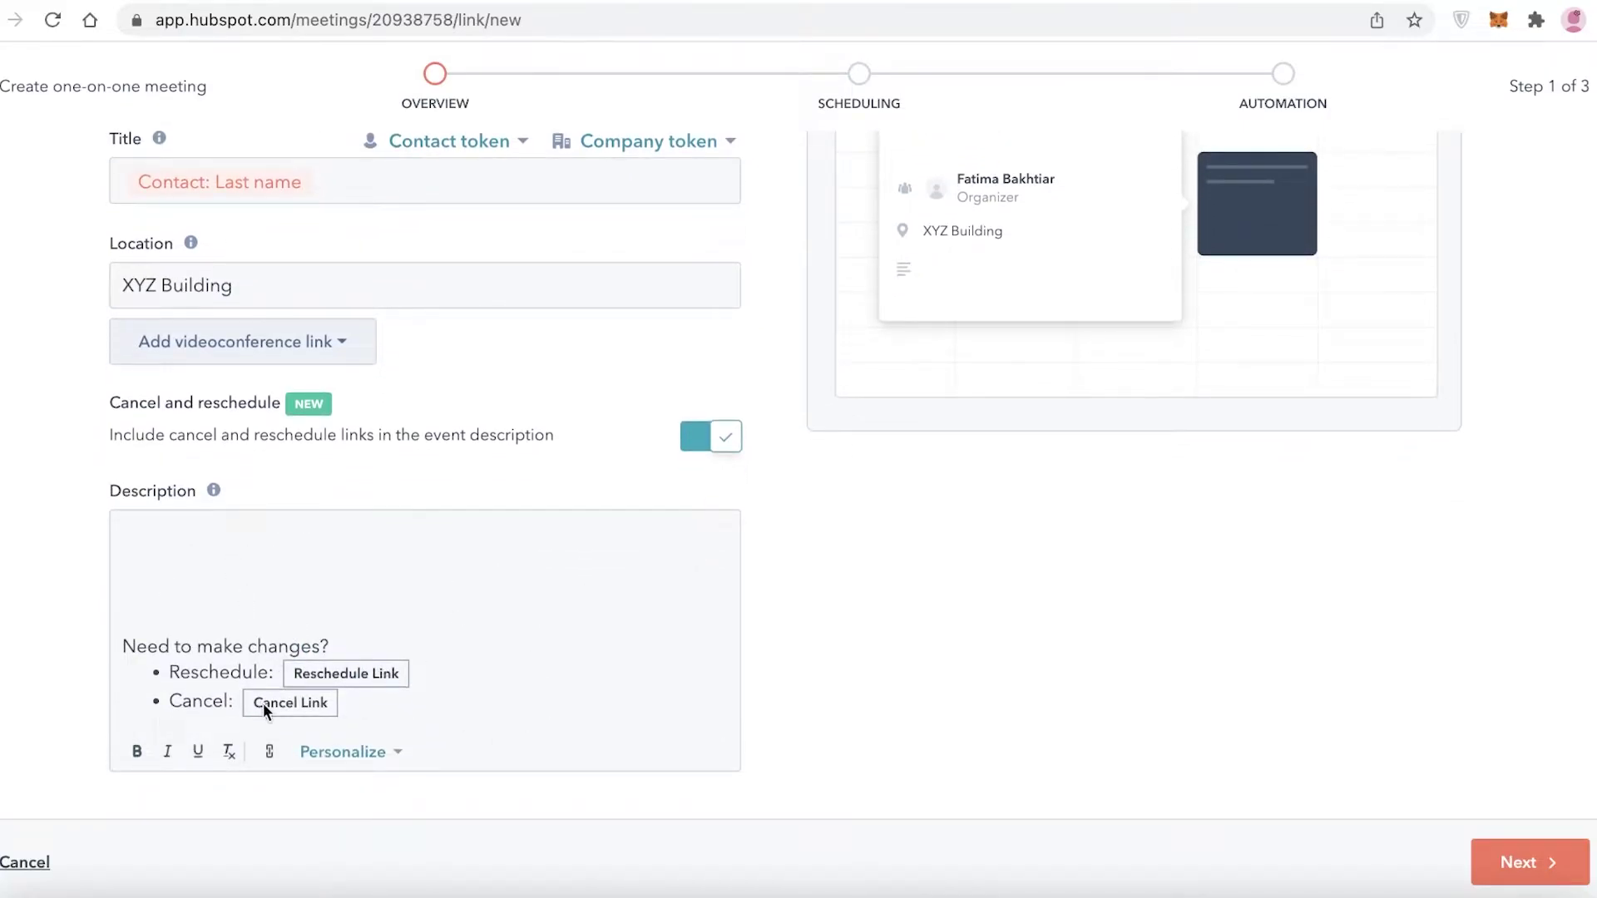
click(715, 439)
scroll(754, 549, up, 3)
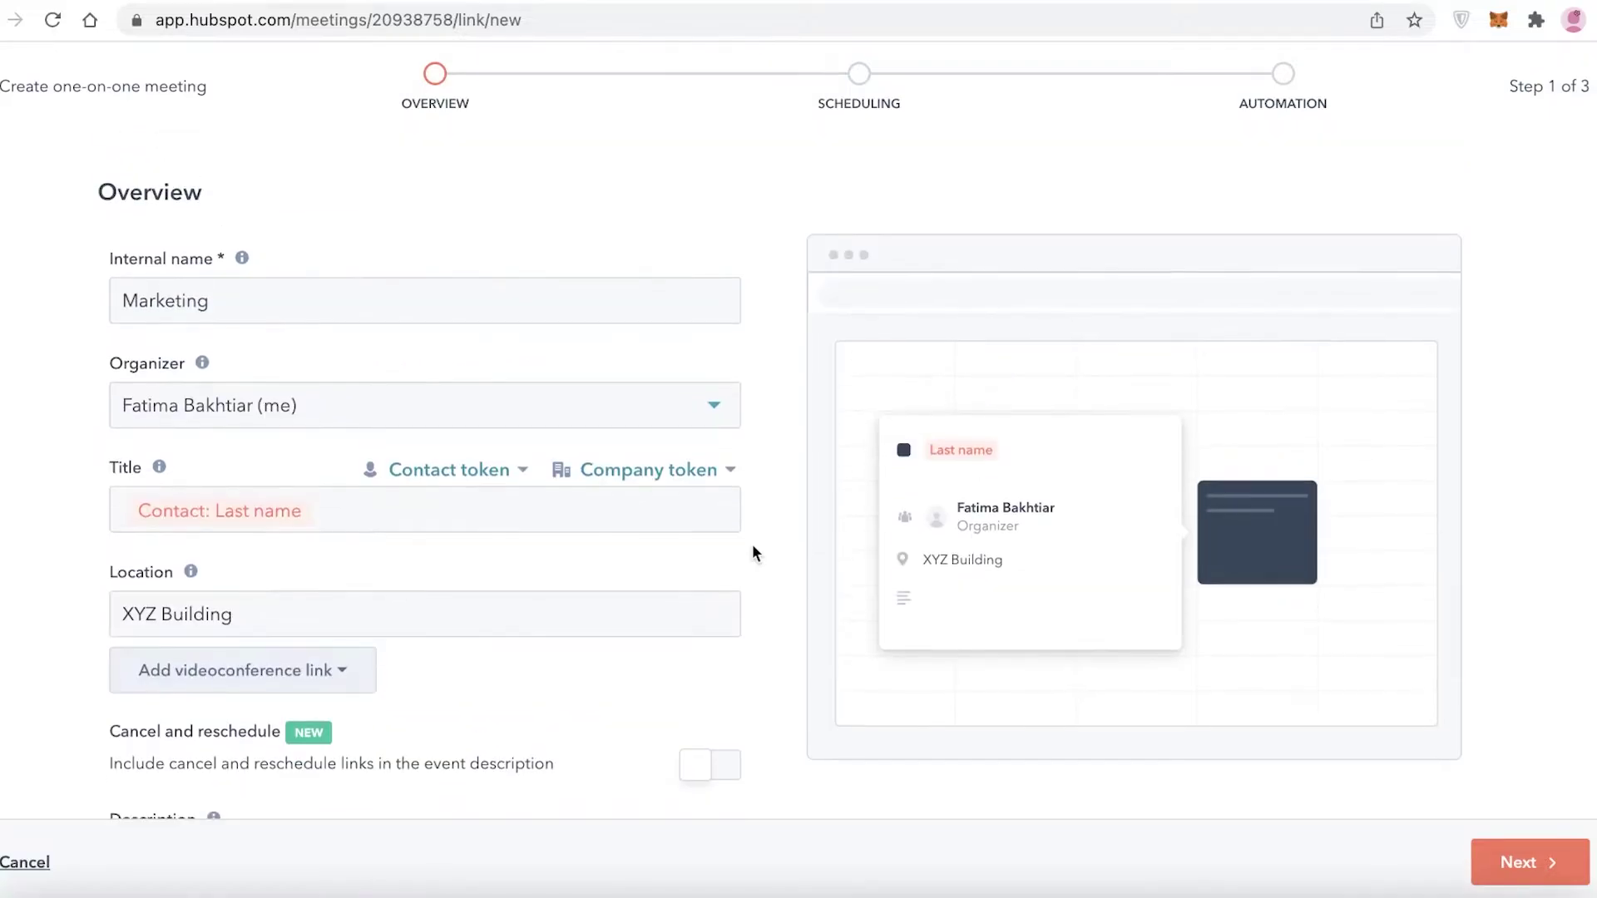
scroll(753, 558, down, 3)
scroll(749, 571, up, 3)
scroll(795, 698, down, 3)
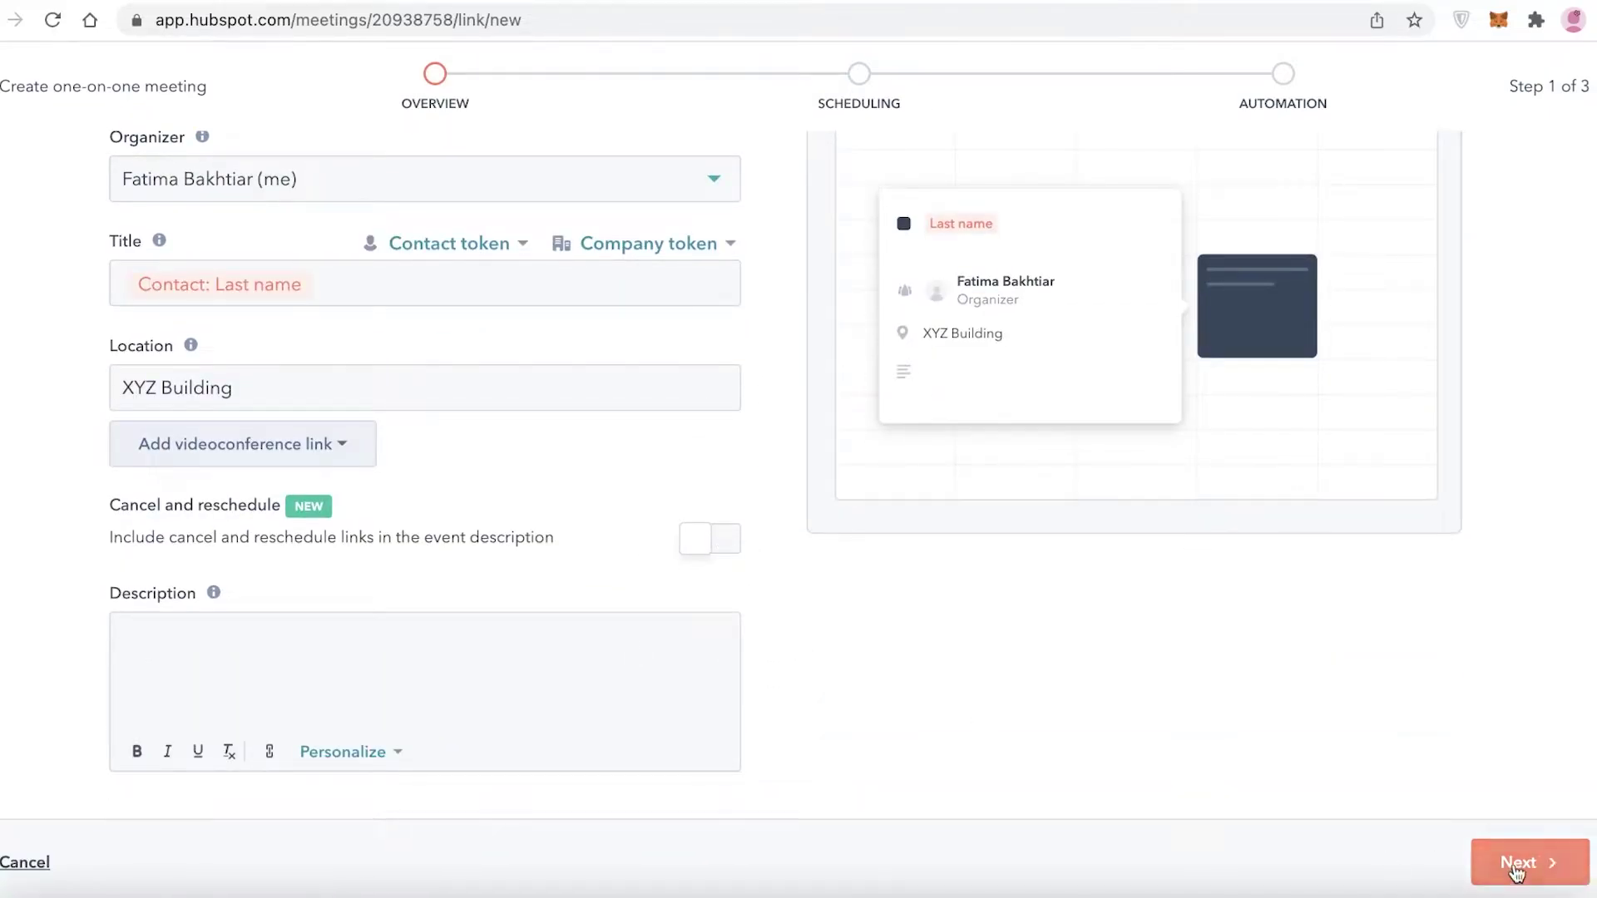
- On the Scheduling step, replace the 30 min duration with 1 hr 45 min
click(1516, 869)
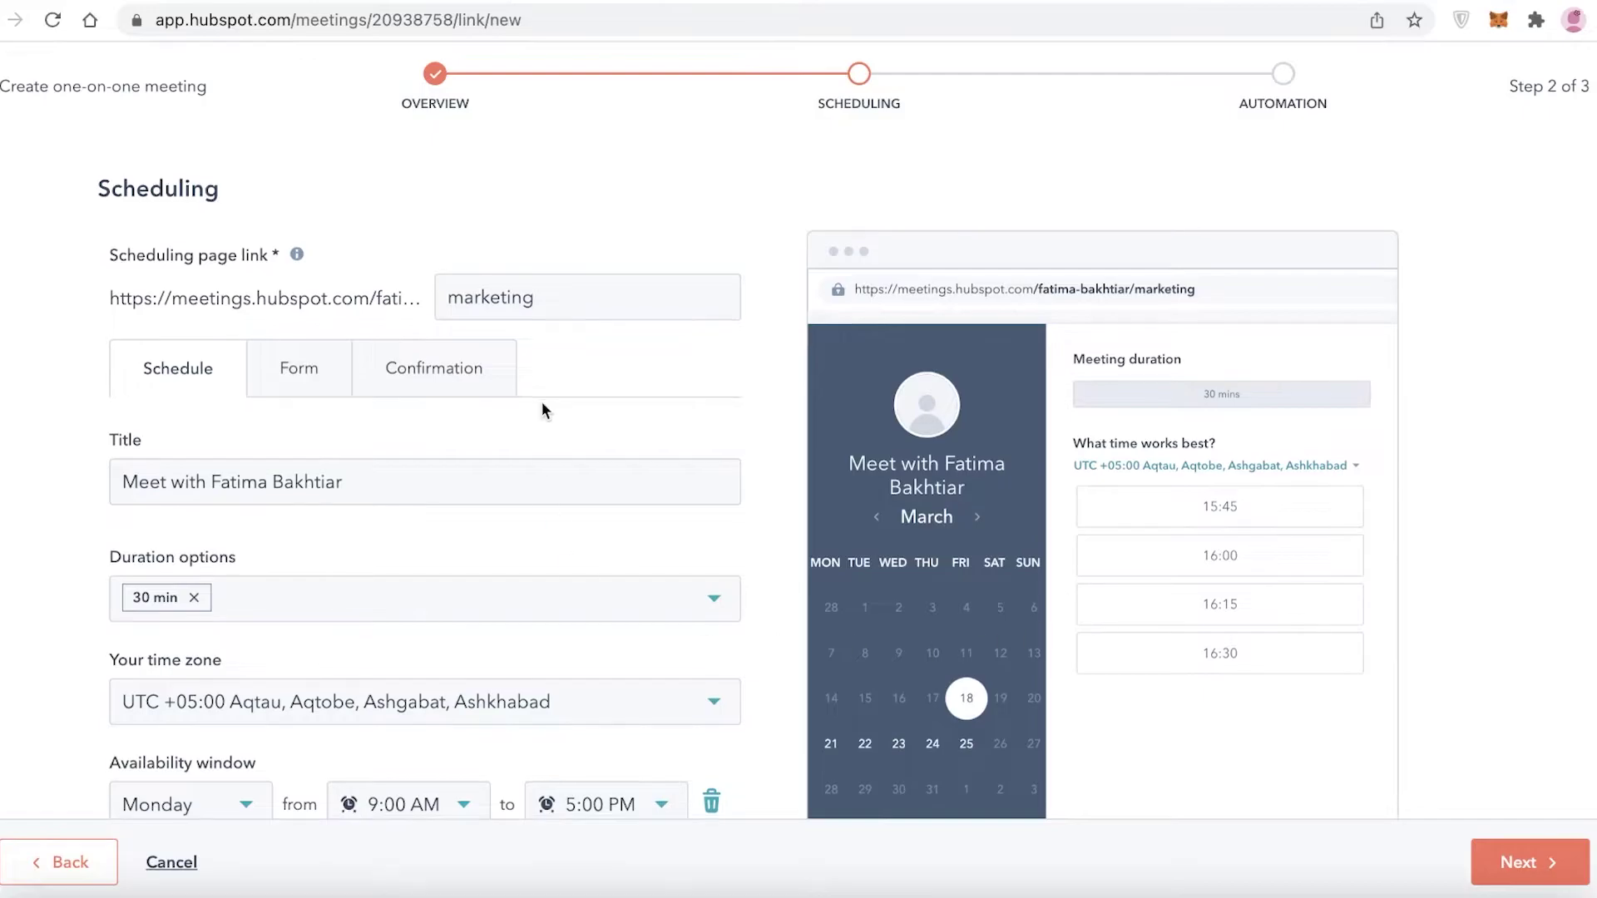
scroll(542, 406, down, 5)
scroll(185, 395, up, 1)
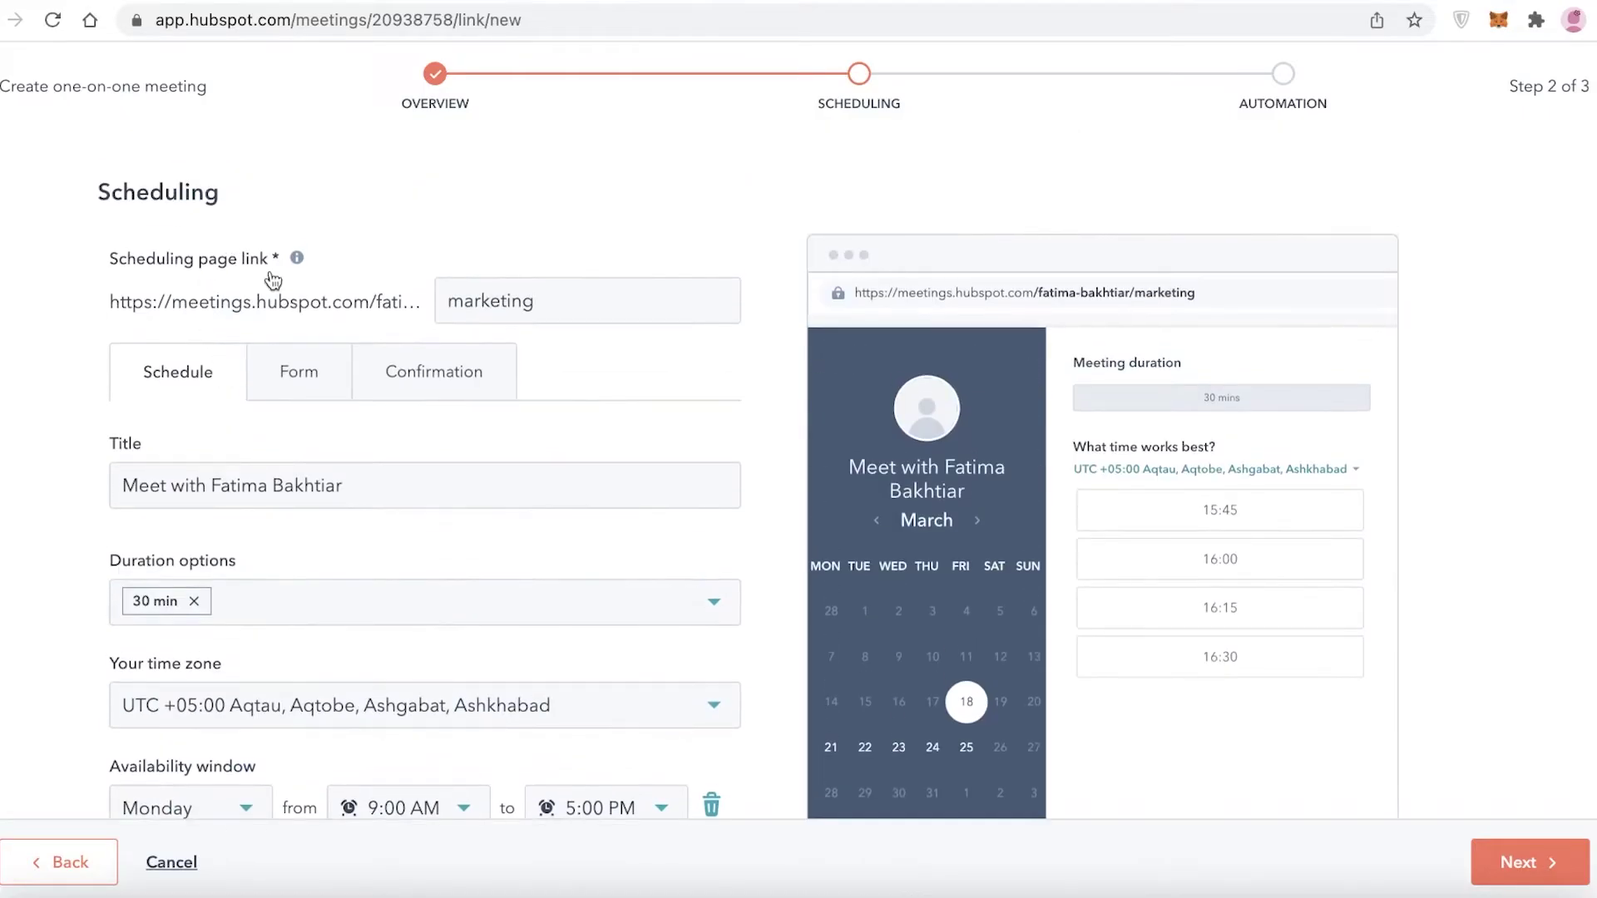
scroll(203, 758, down, 5)
scroll(417, 285, up, 3)
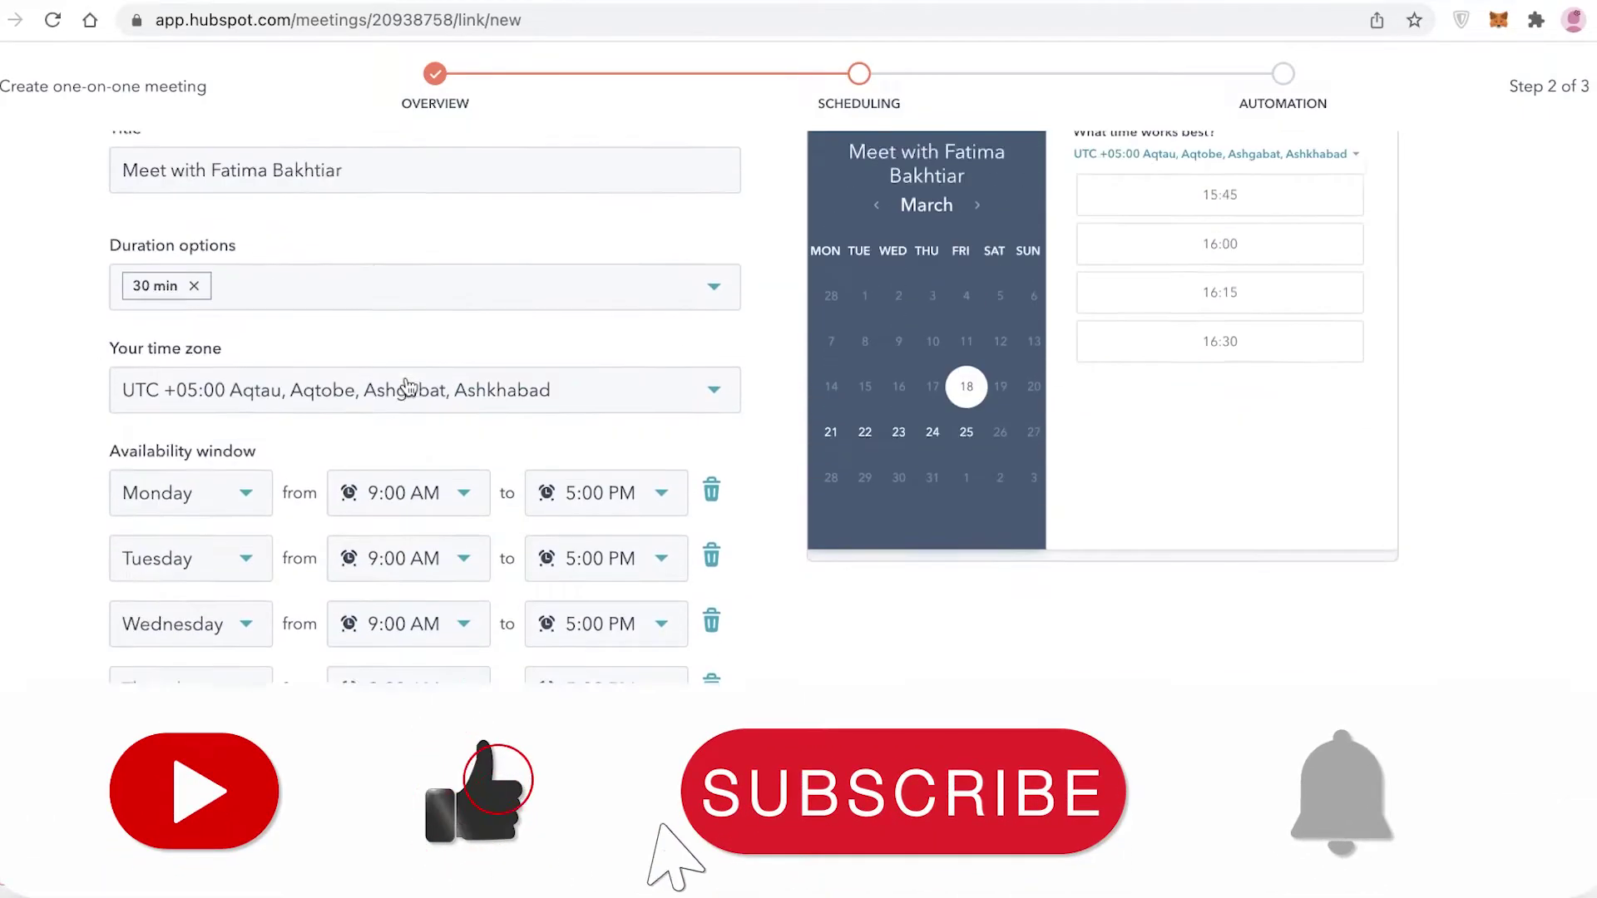
click(199, 410)
click(204, 410)
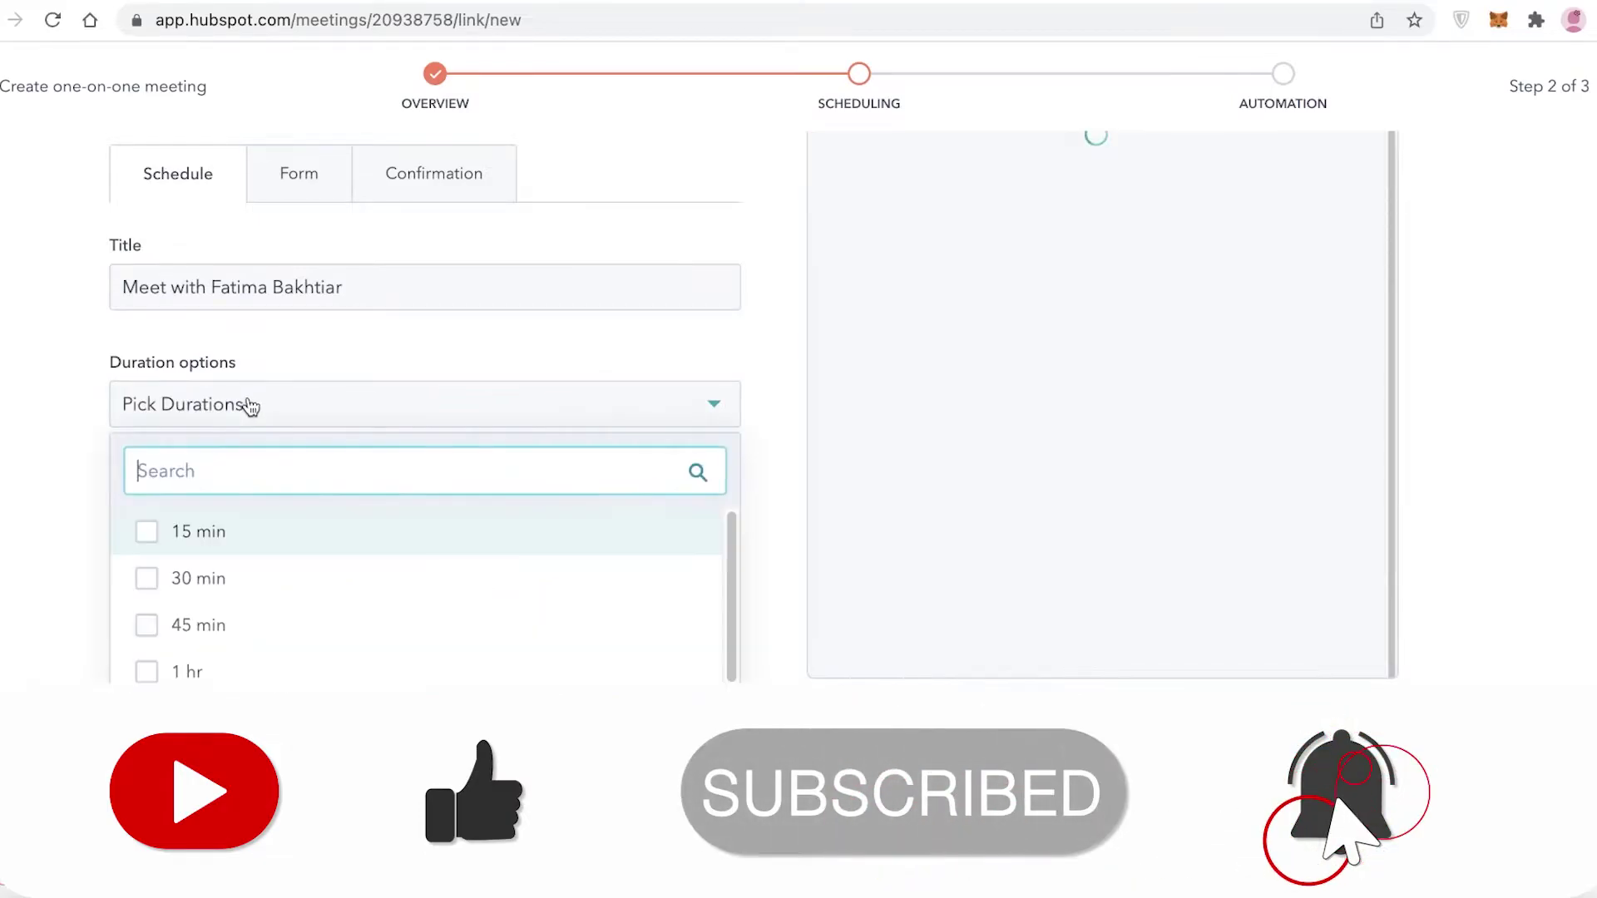
scroll(220, 674, down, 2)
click(228, 697)
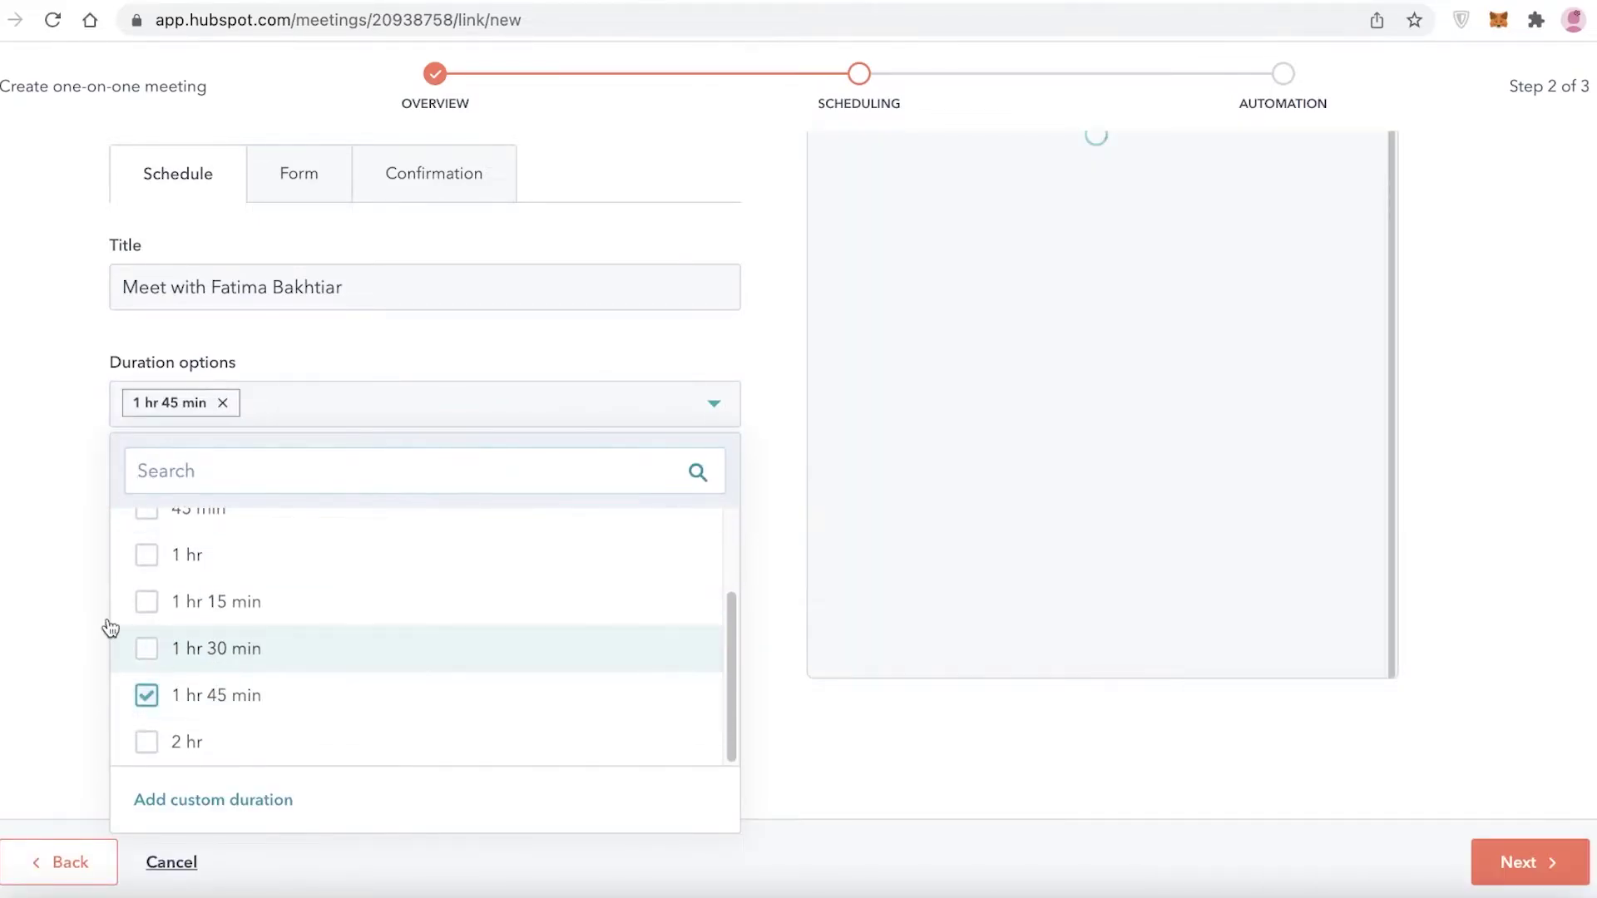
click(106, 623)
scroll(37, 524, down, 2)
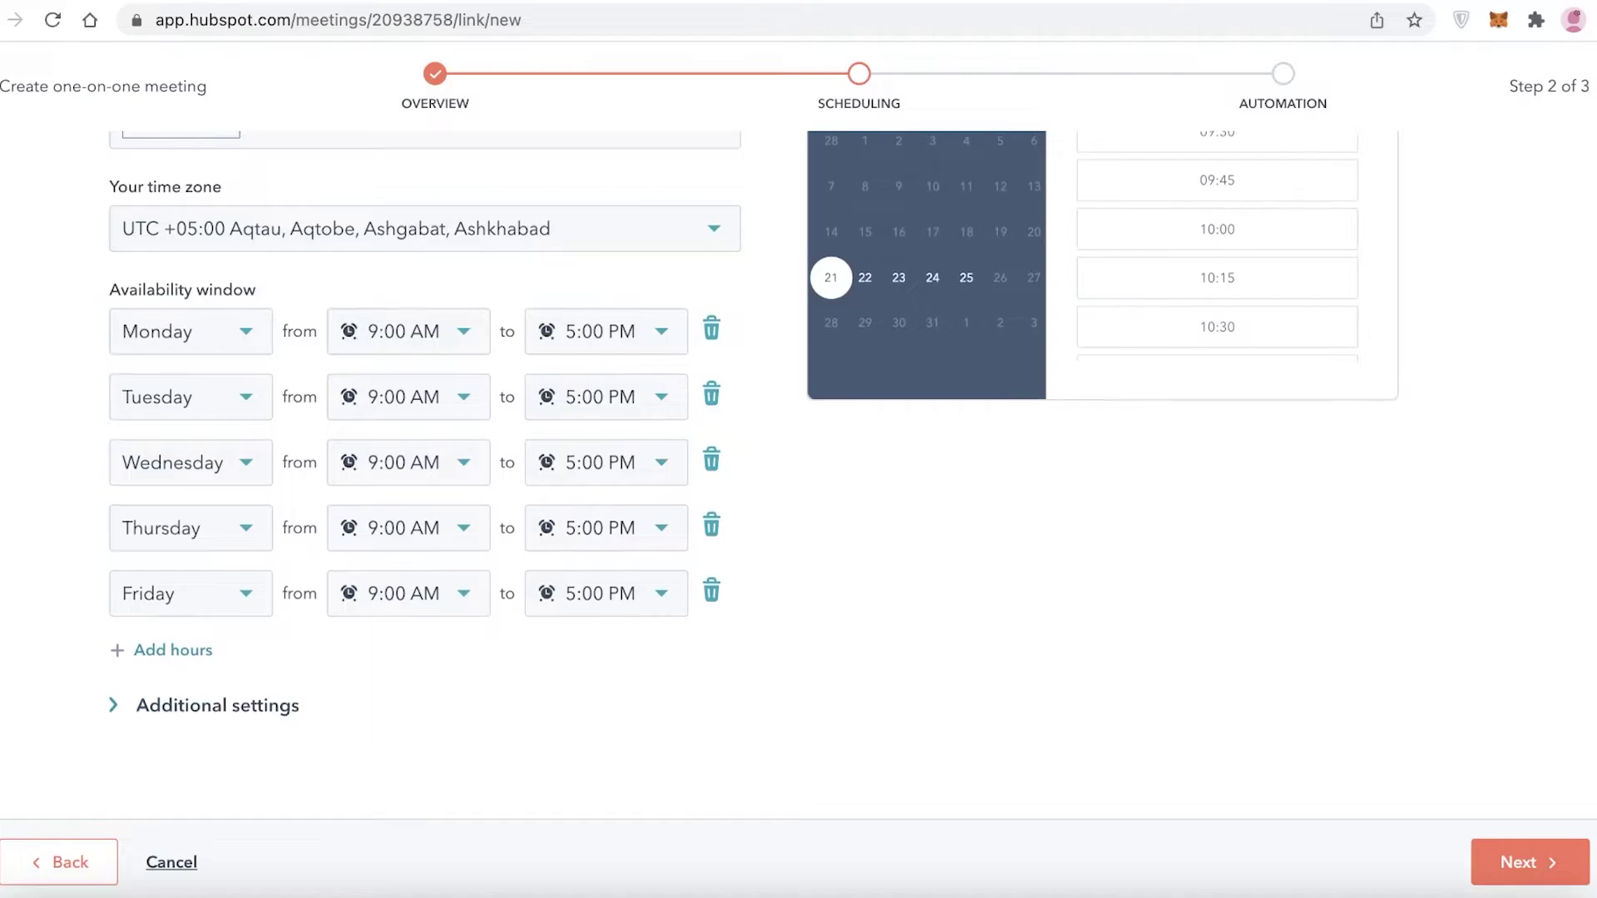
scroll(225, 563, up, 3)
scroll(331, 425, down, 3)
- Delete the Tuesday, Wednesday, Thursday and Friday availability rows
click(223, 403)
click(223, 403)
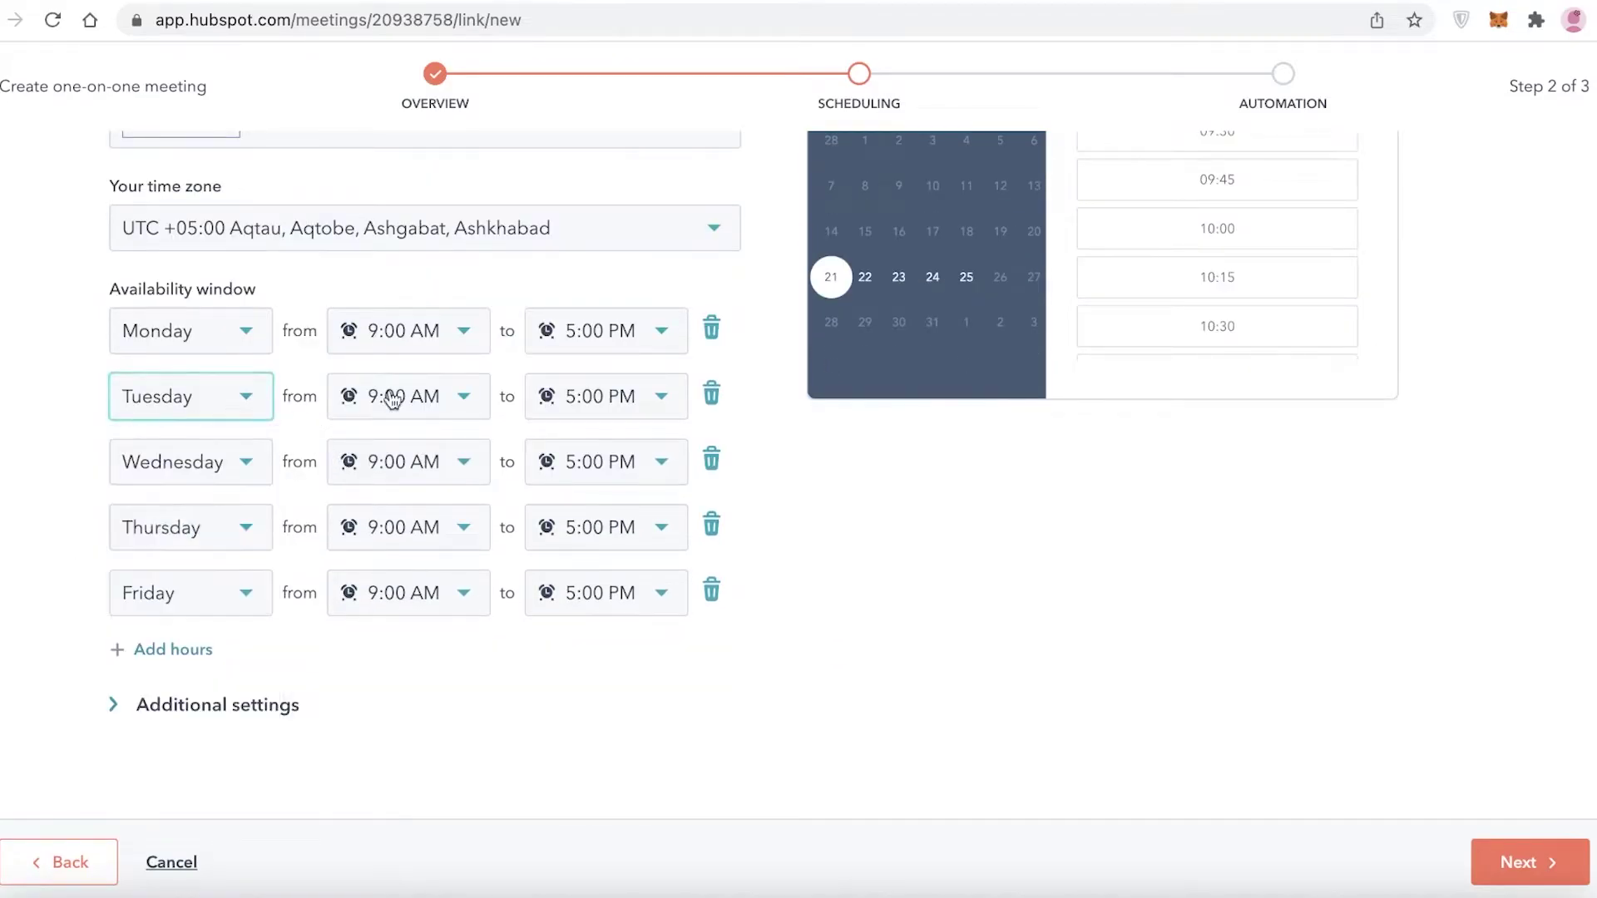
click(703, 401)
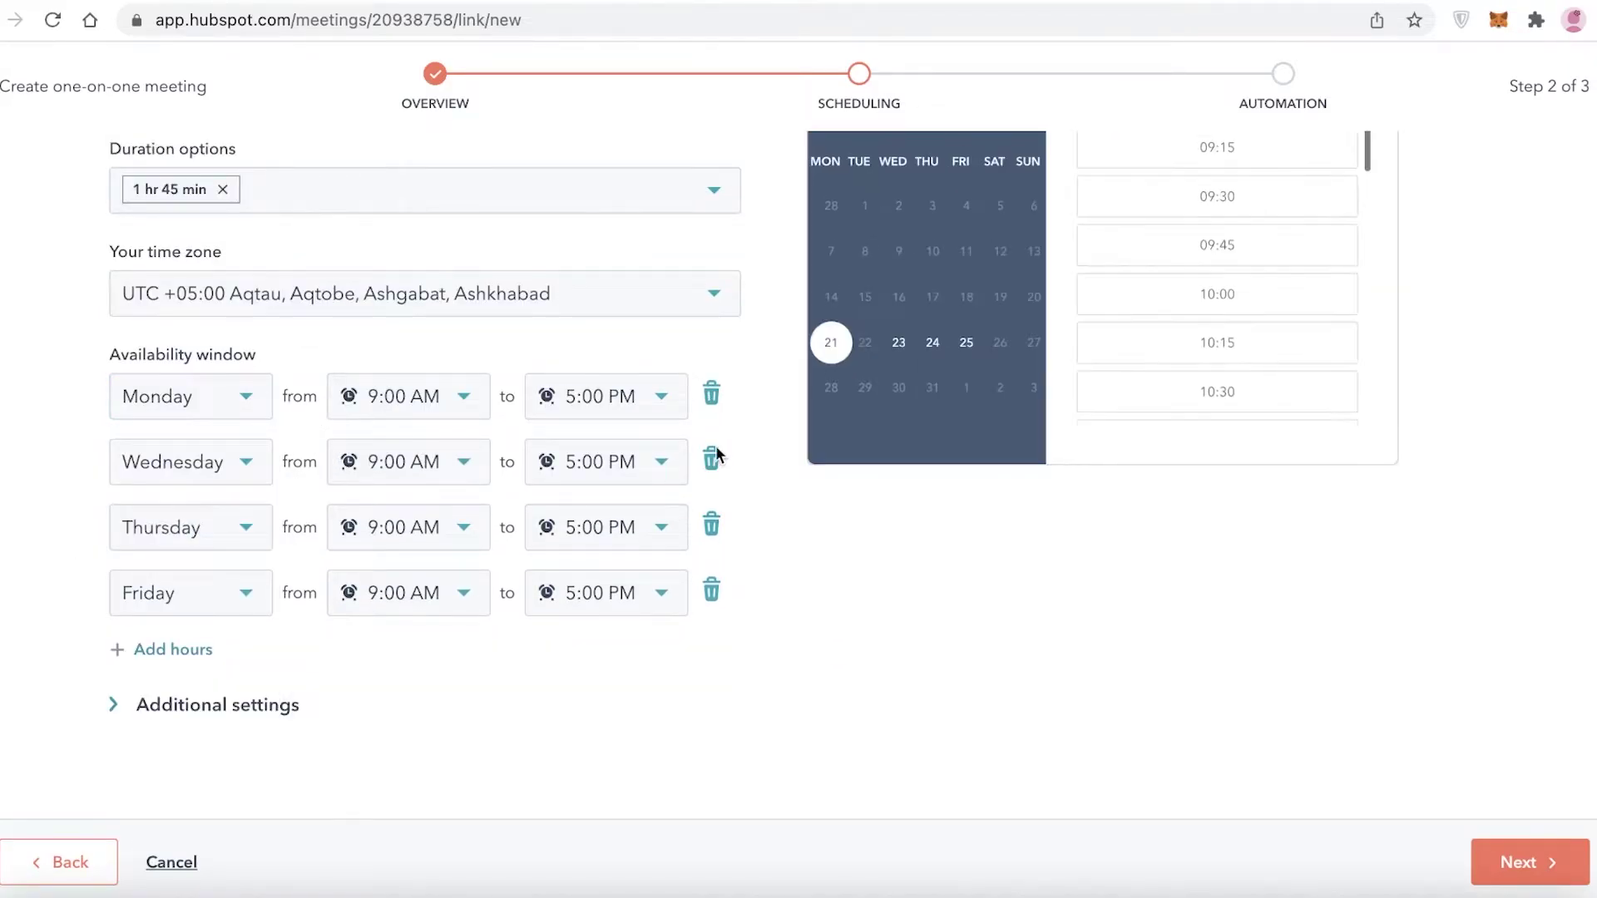
click(714, 458)
click(711, 524)
click(711, 593)
- Set Monday availability from 4:00 PM to 9:00 PM
click(457, 595)
scroll(418, 461, down, 10)
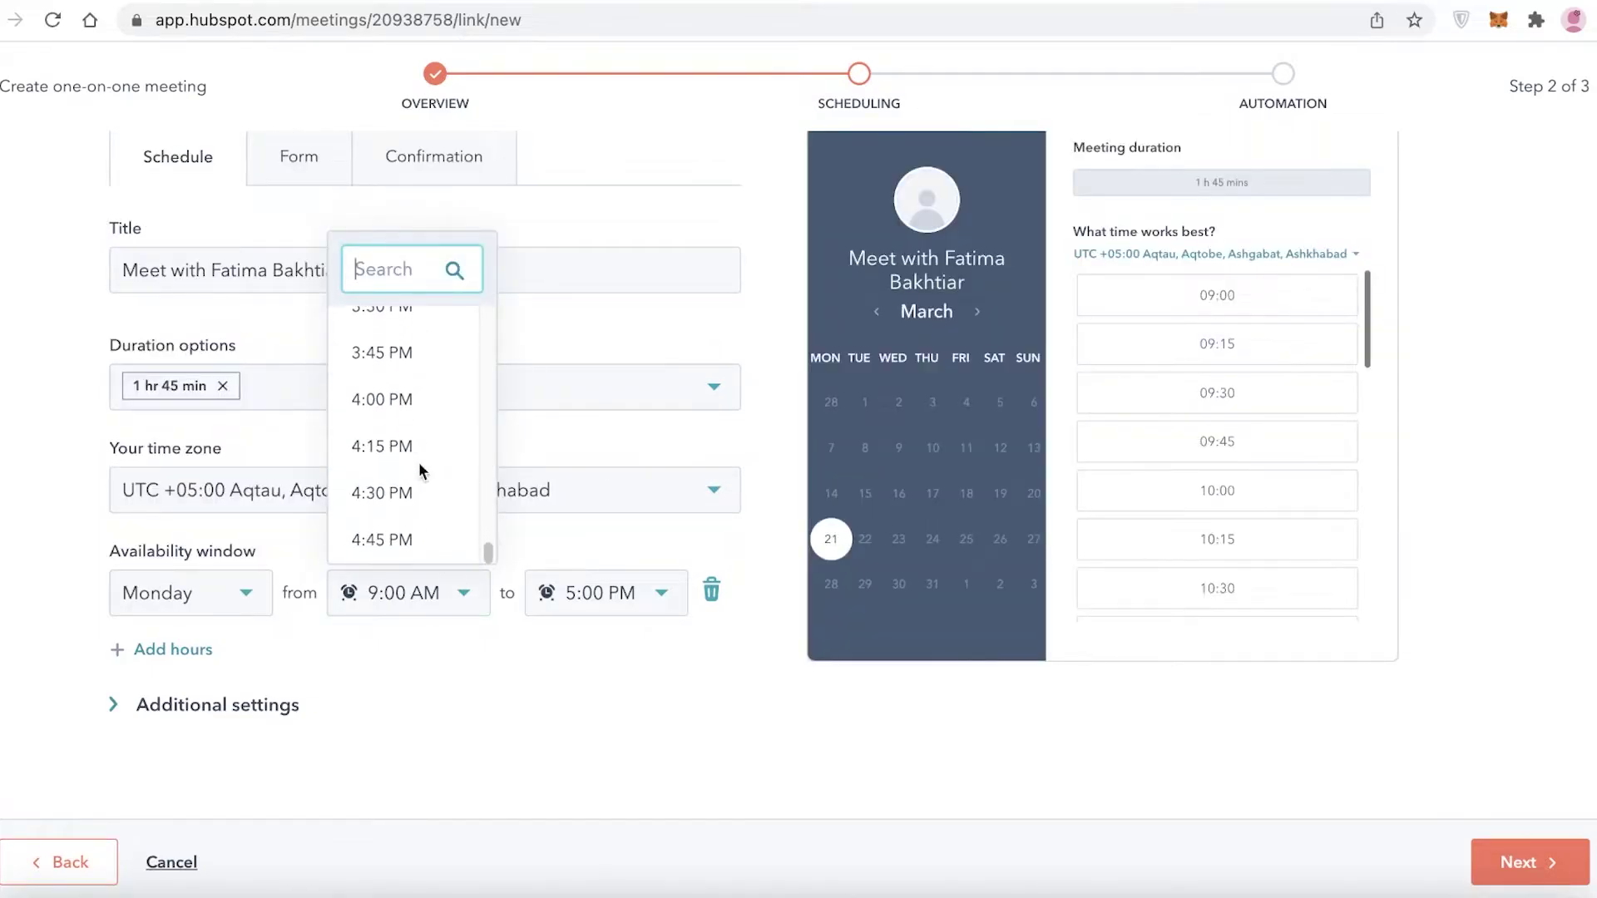
click(420, 400)
click(582, 595)
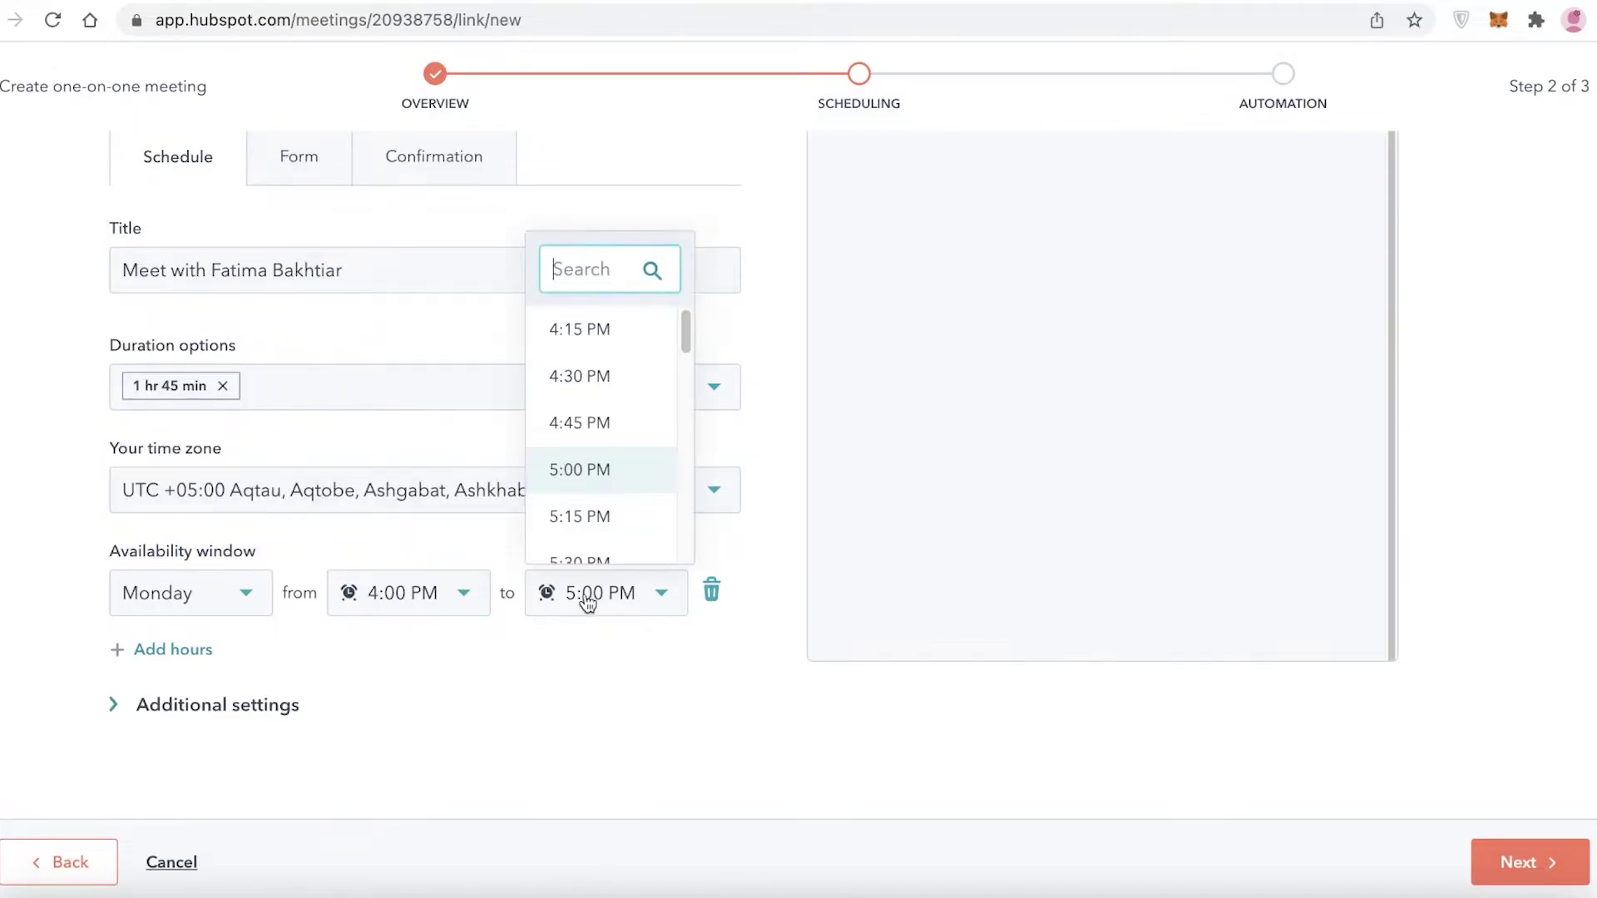
scroll(579, 482, down, 10)
scroll(590, 449, up, 4)
click(600, 407)
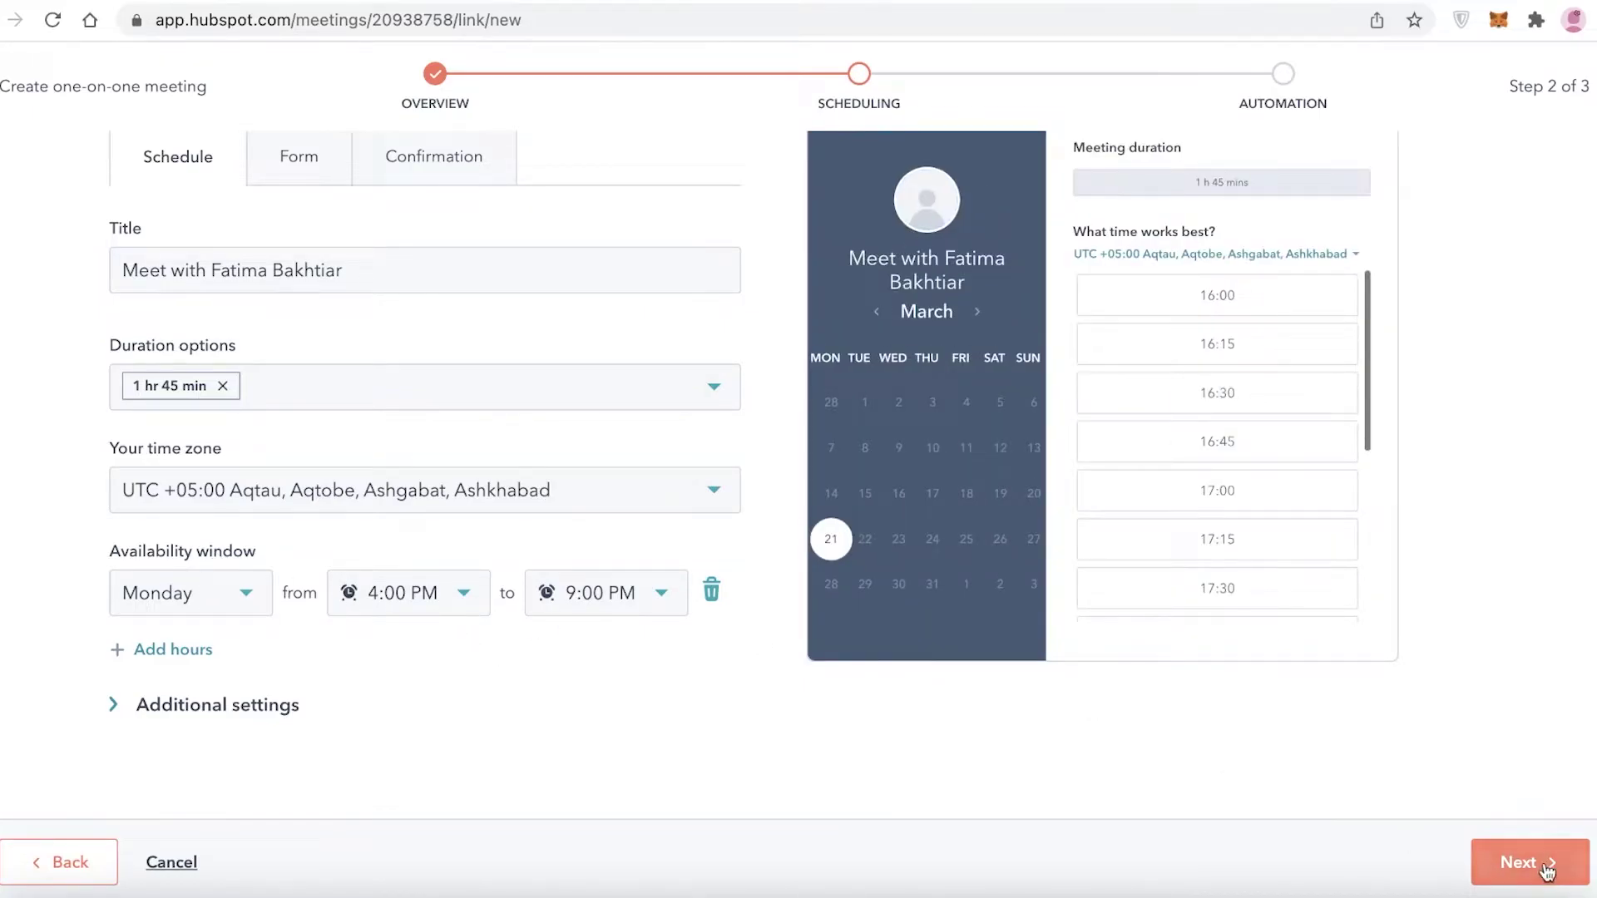
click(1546, 863)
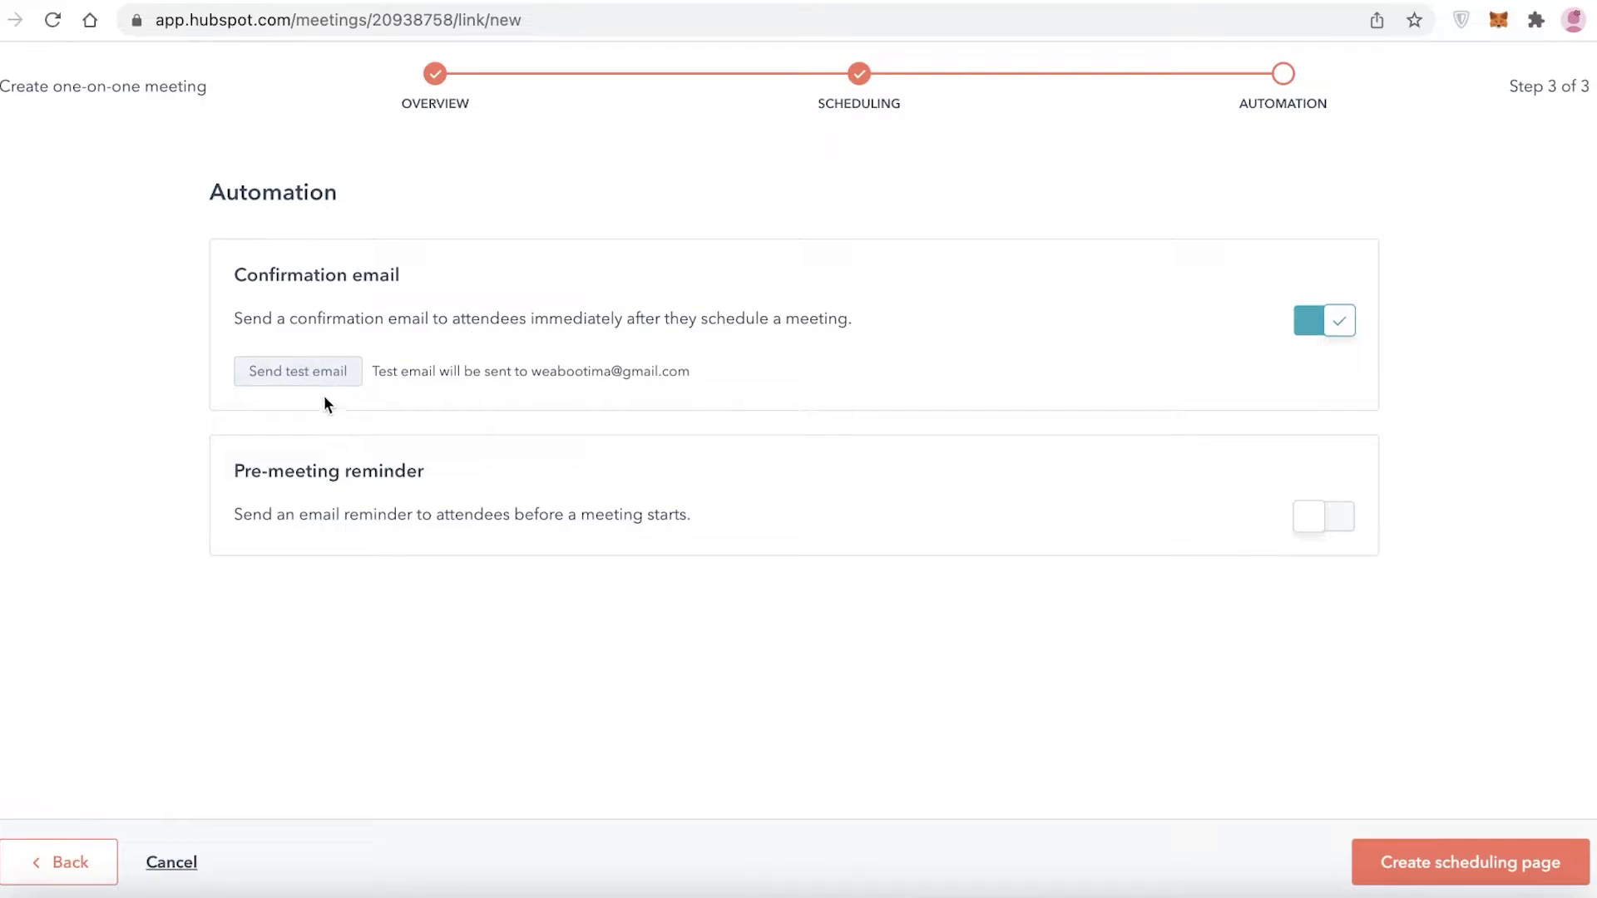
- Enable a pre-meeting reminder email sent 1 day before, then create the Marketing page
click(1316, 528)
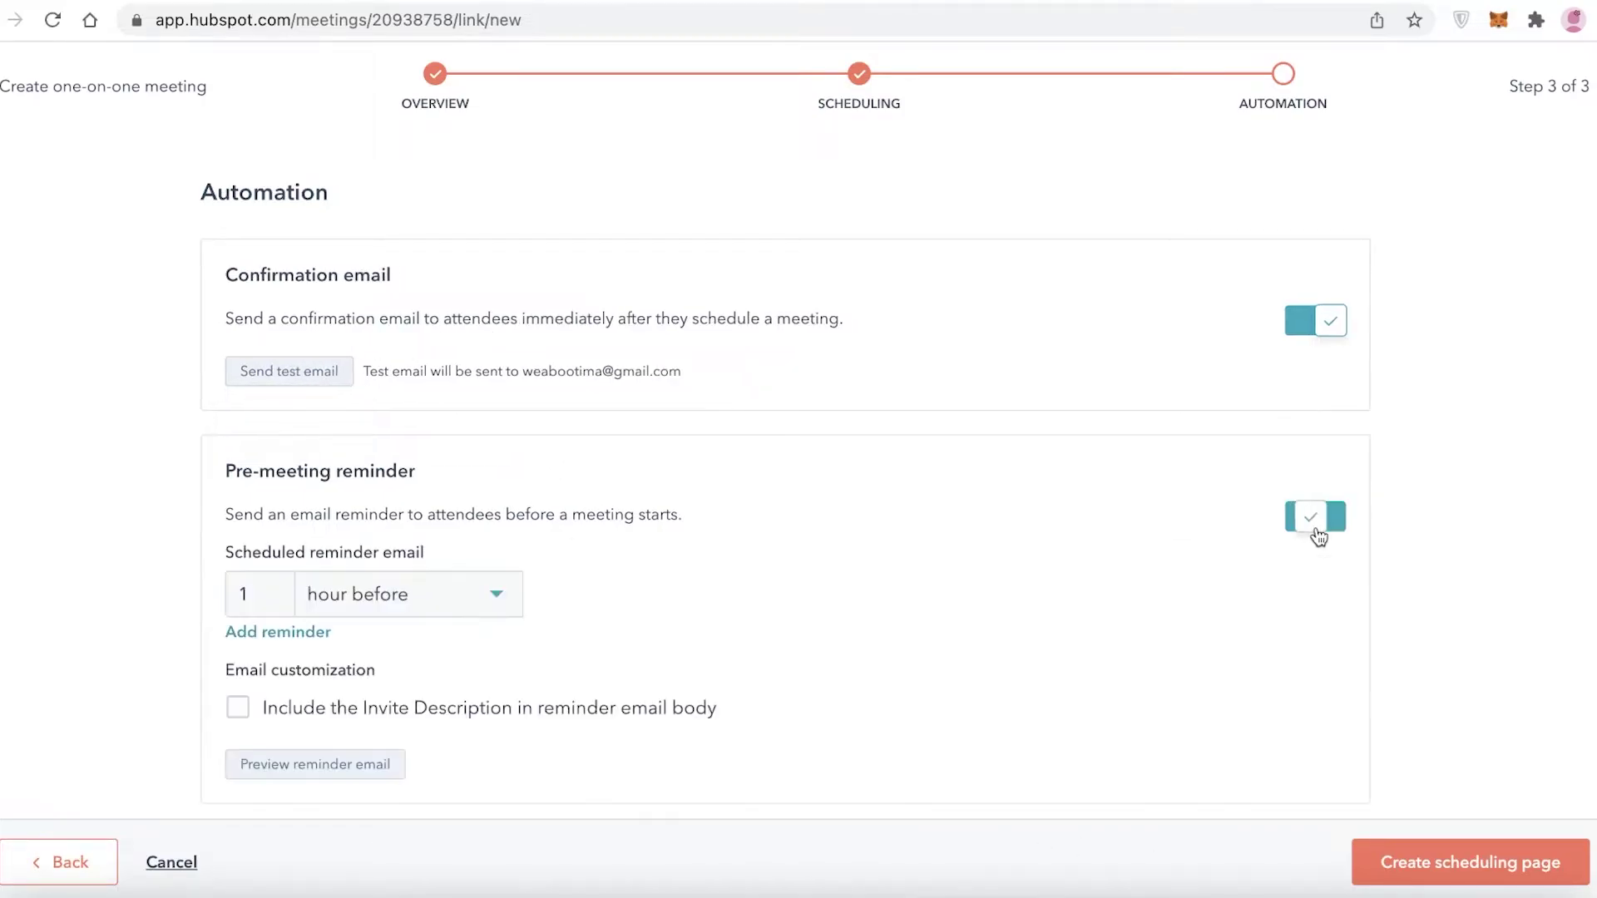
click(374, 608)
click(391, 703)
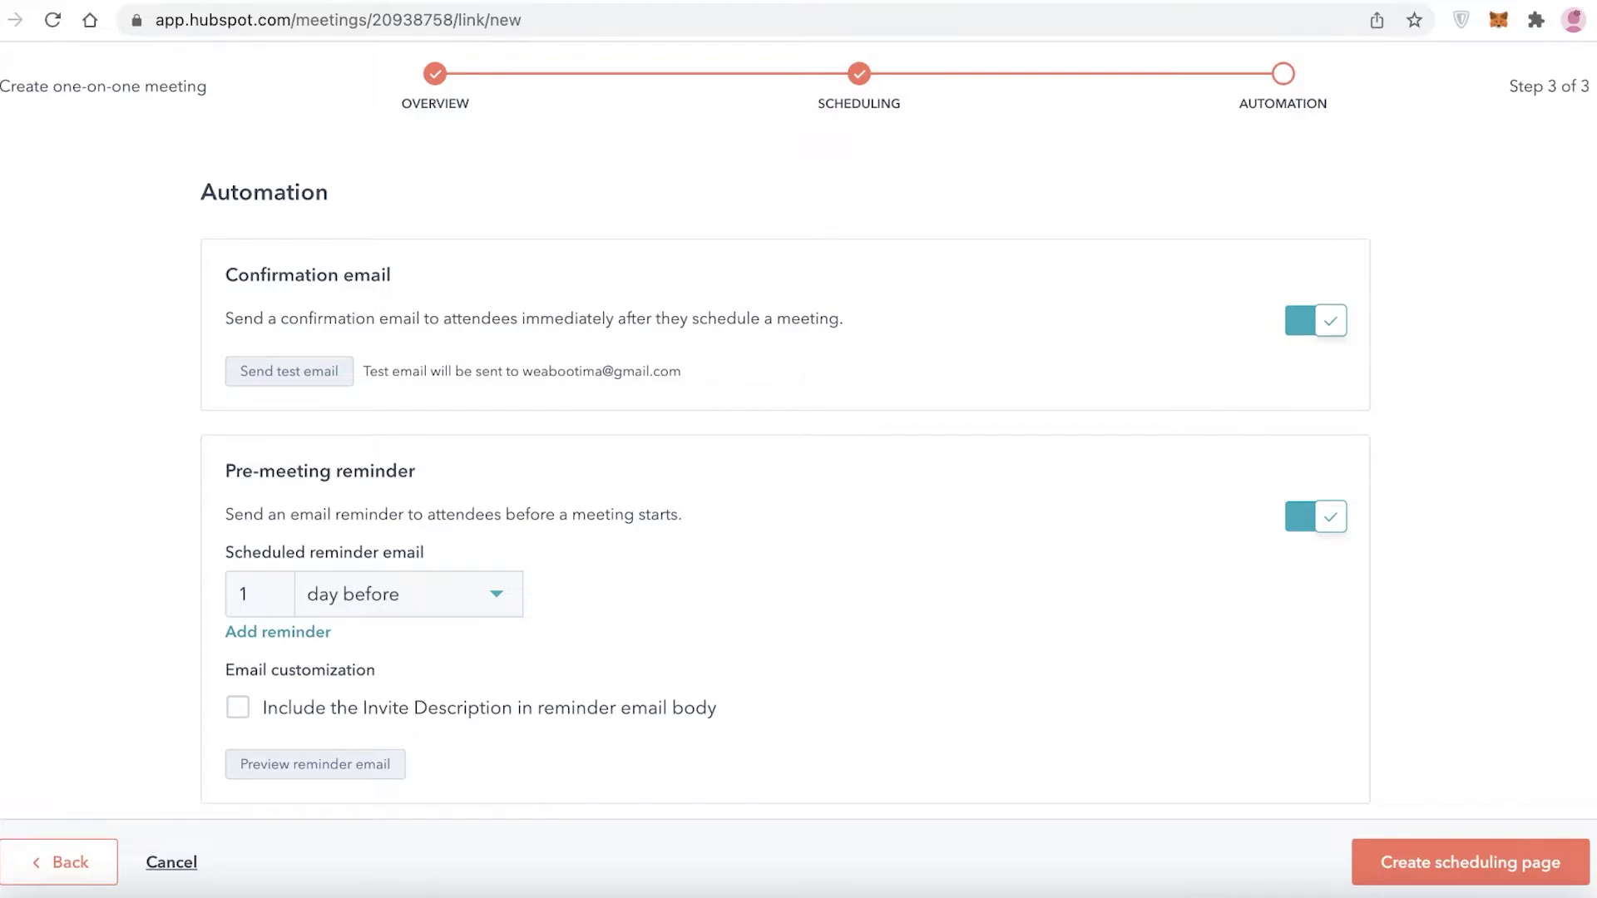
click(1396, 884)
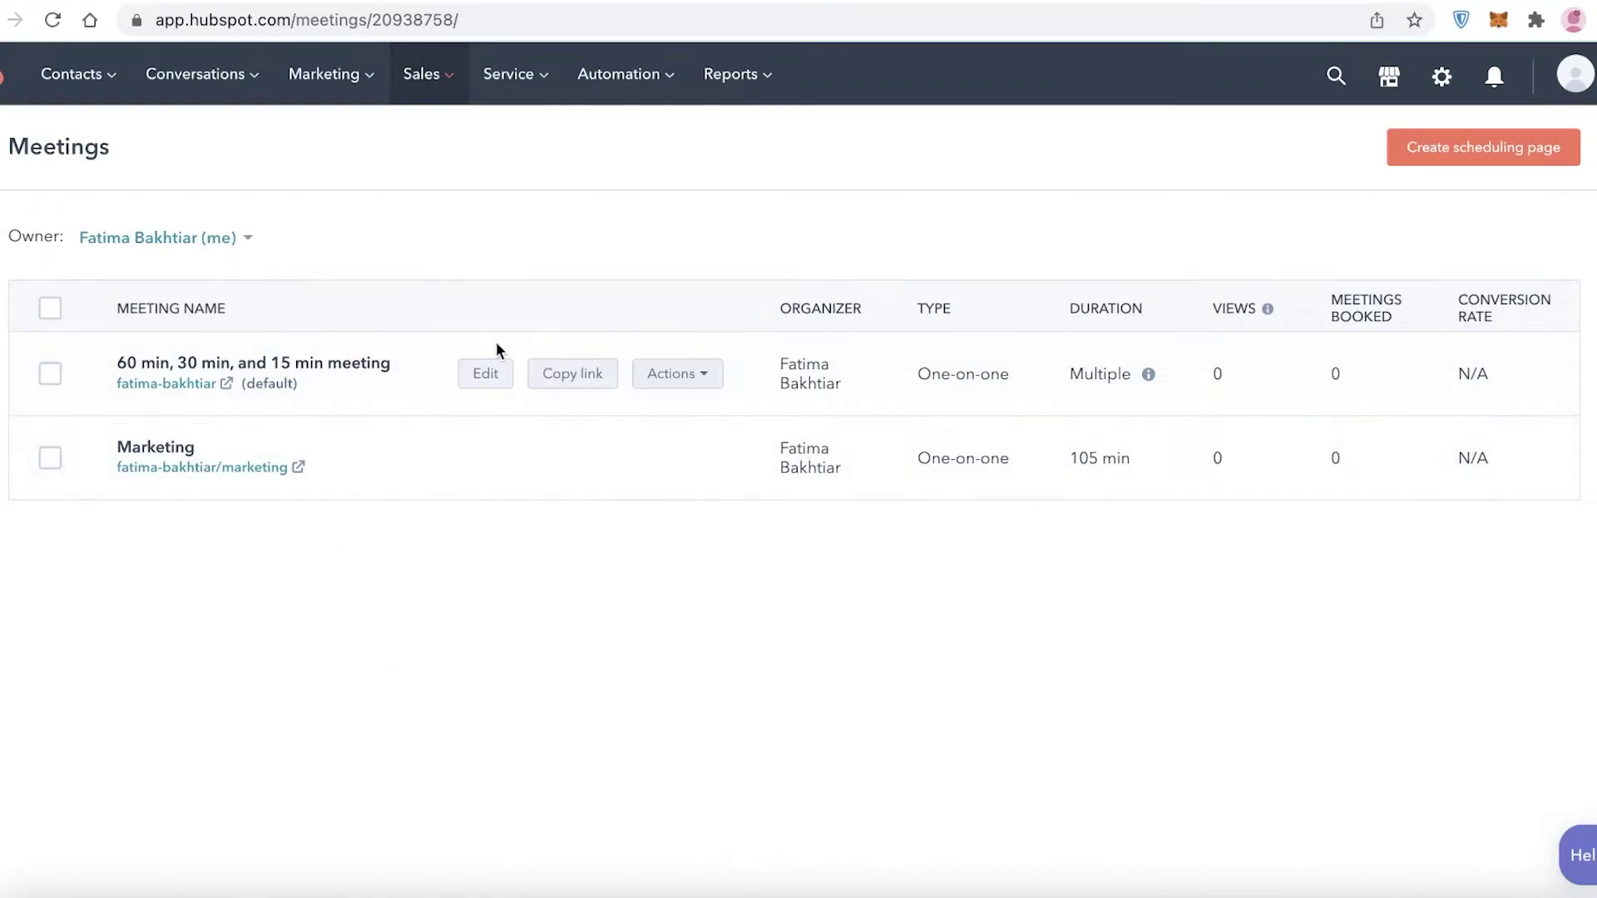
- Select both meeting pages in the Meetings list
click(50, 374)
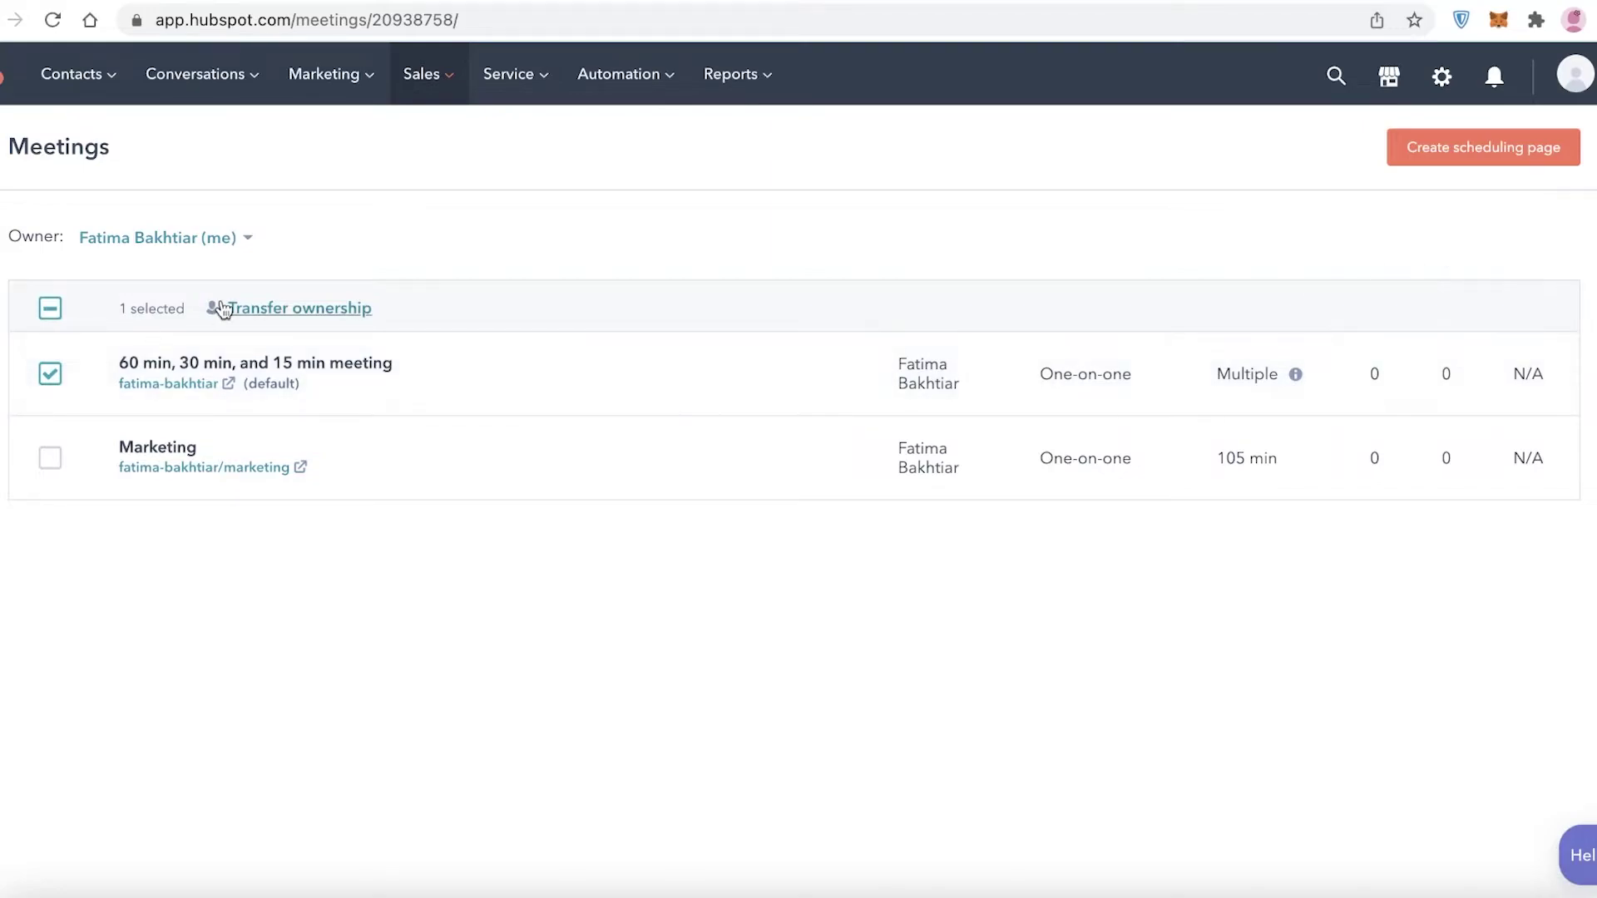
click(50, 376)
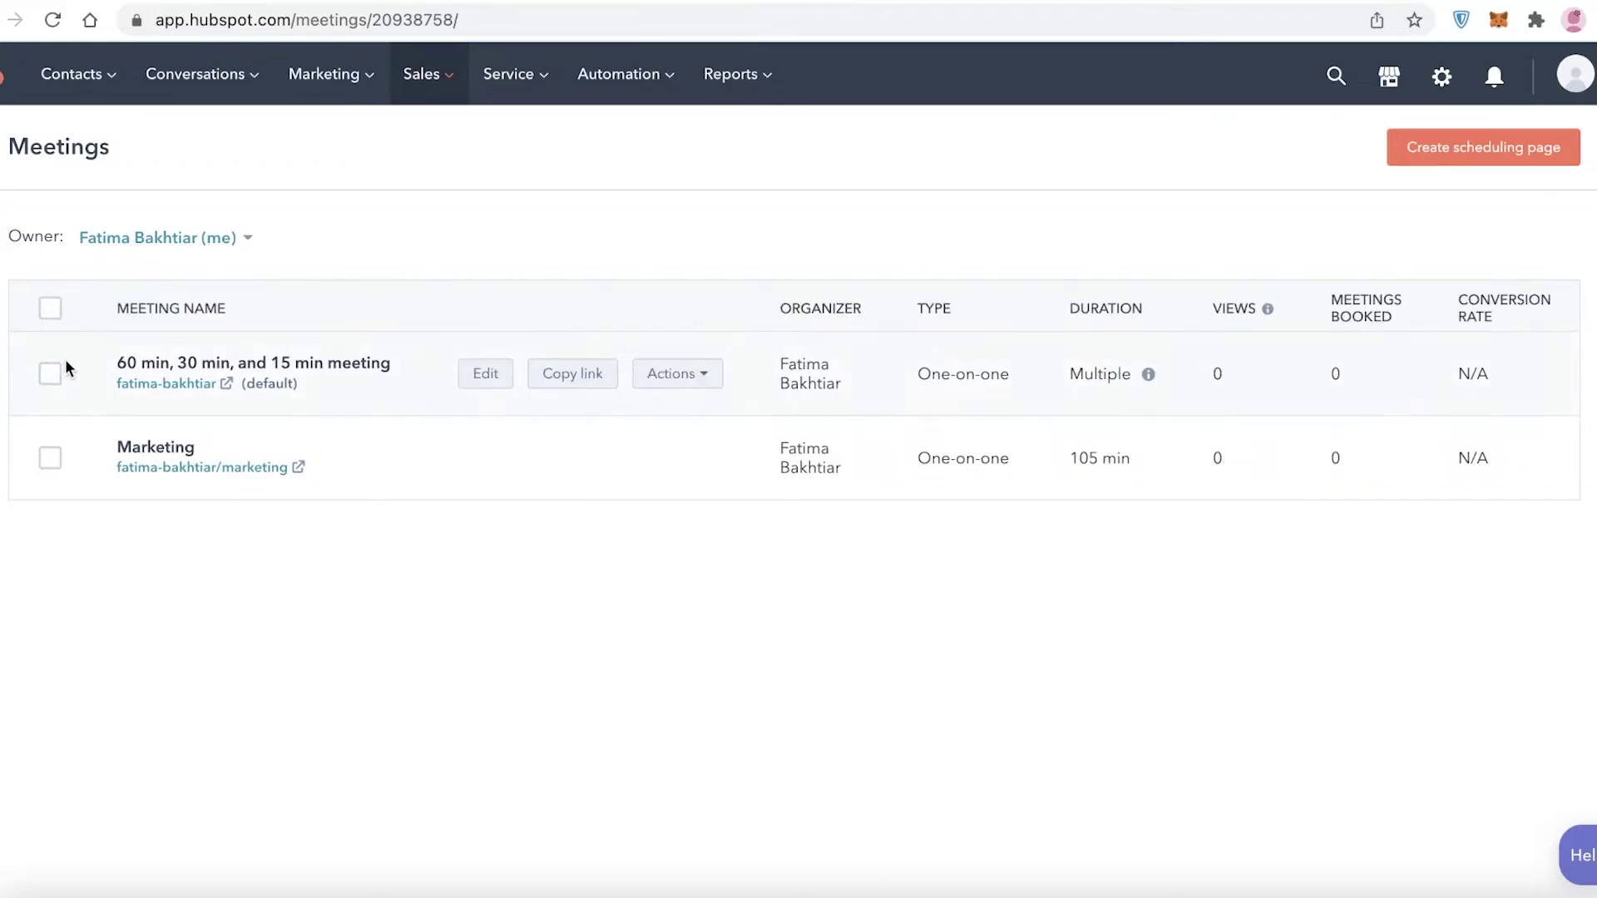
click(50, 307)
- Look at Transfer ownership and cancel without changes, clear the selection, and start a new scheduling page
click(347, 308)
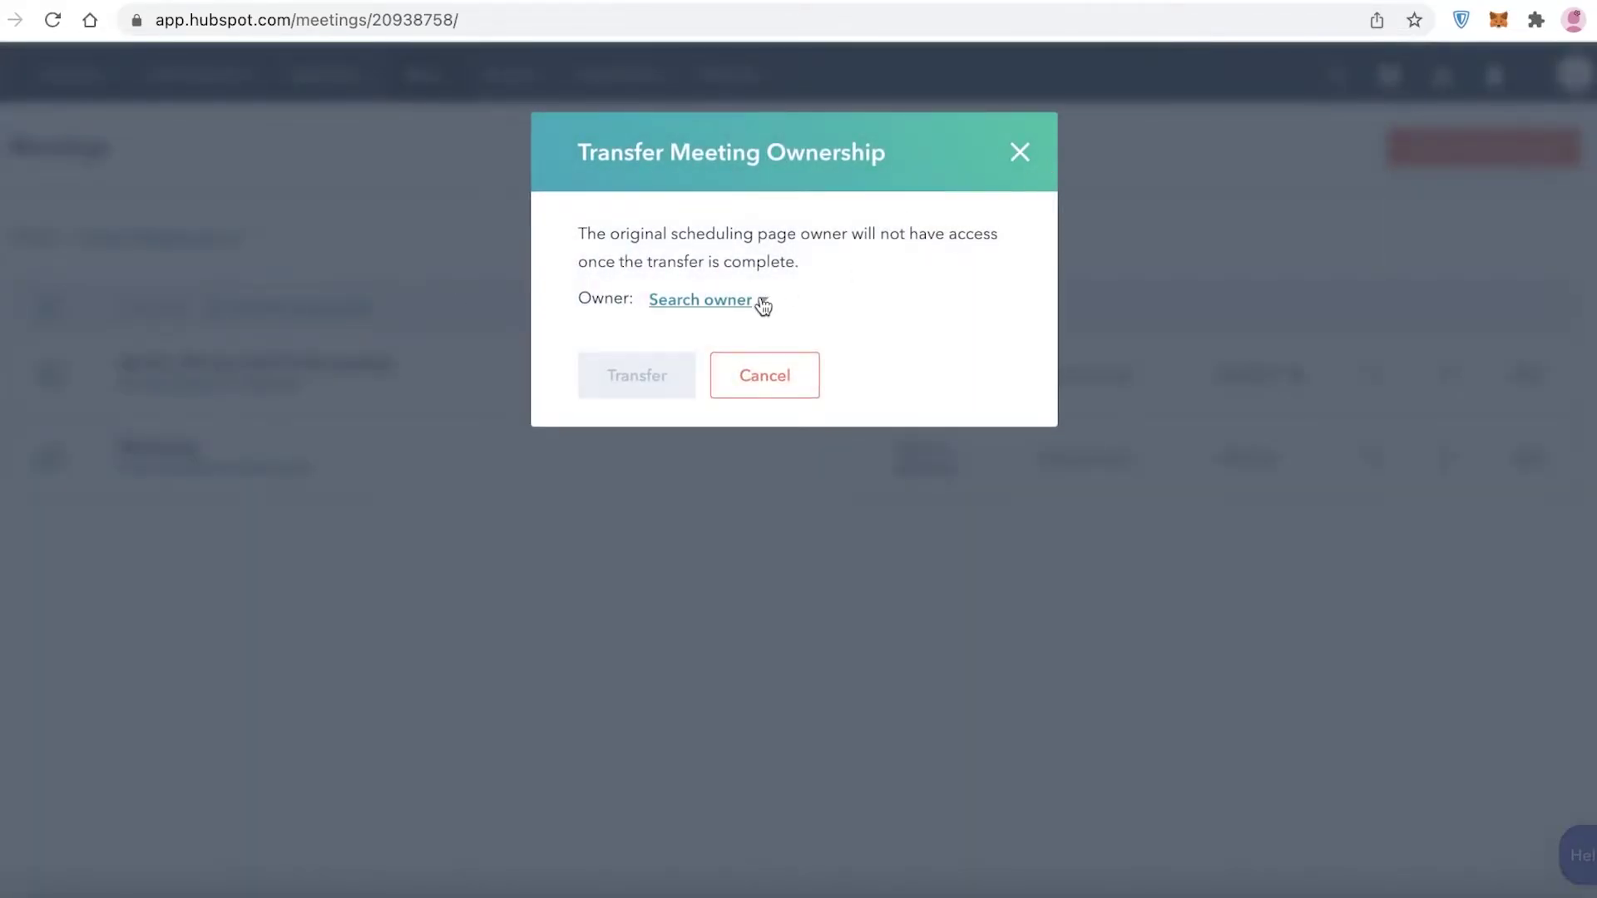
click(753, 303)
click(1020, 153)
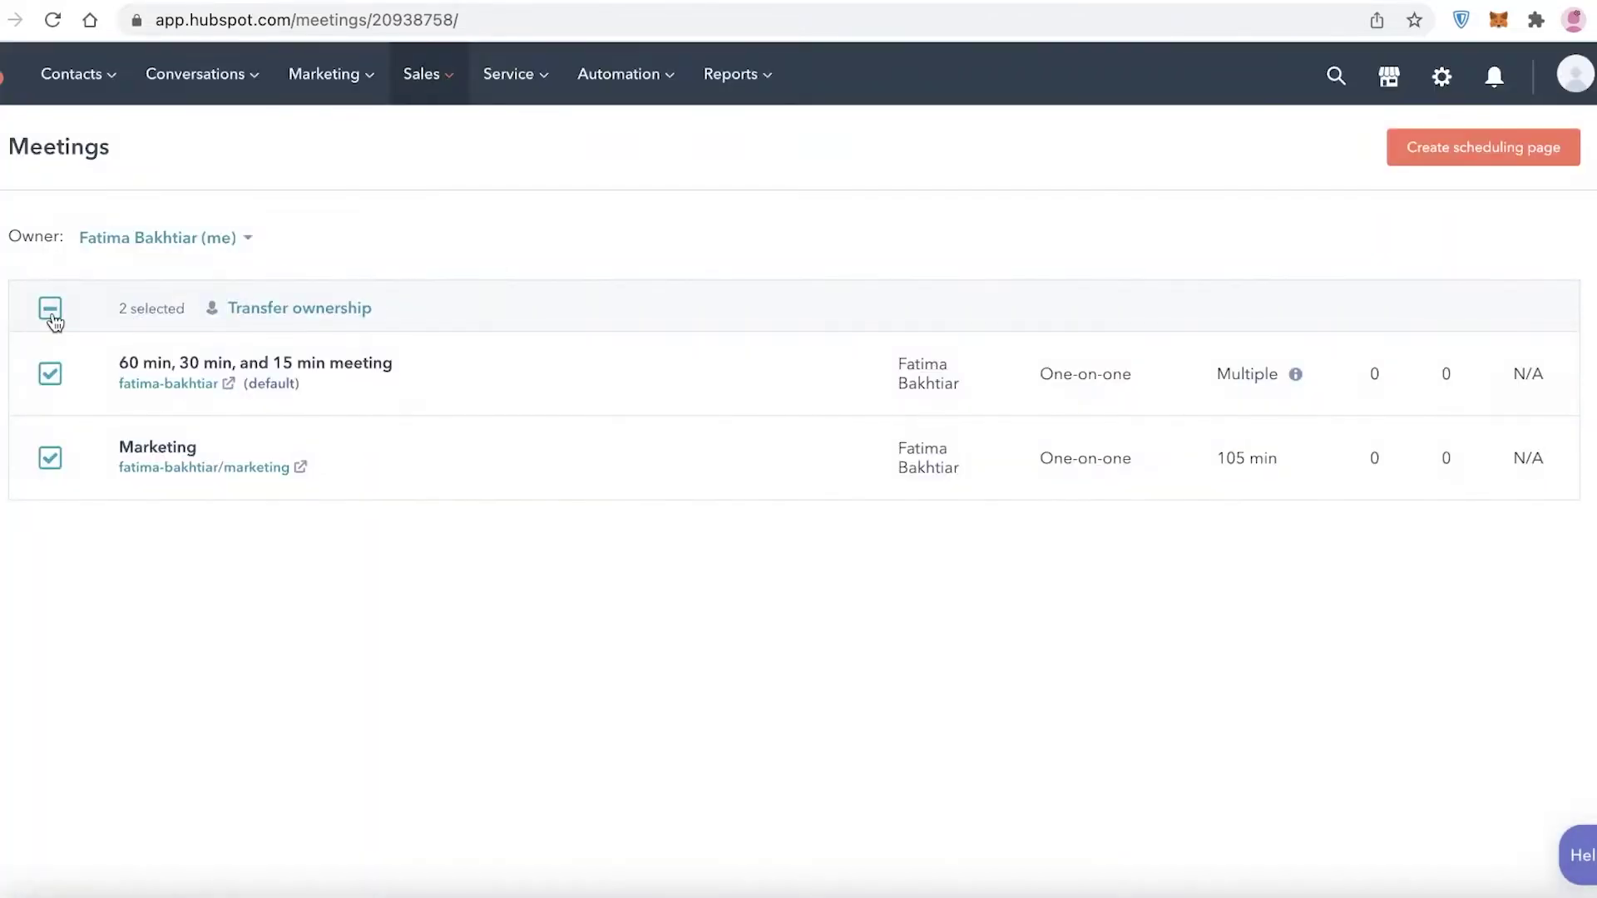
click(50, 307)
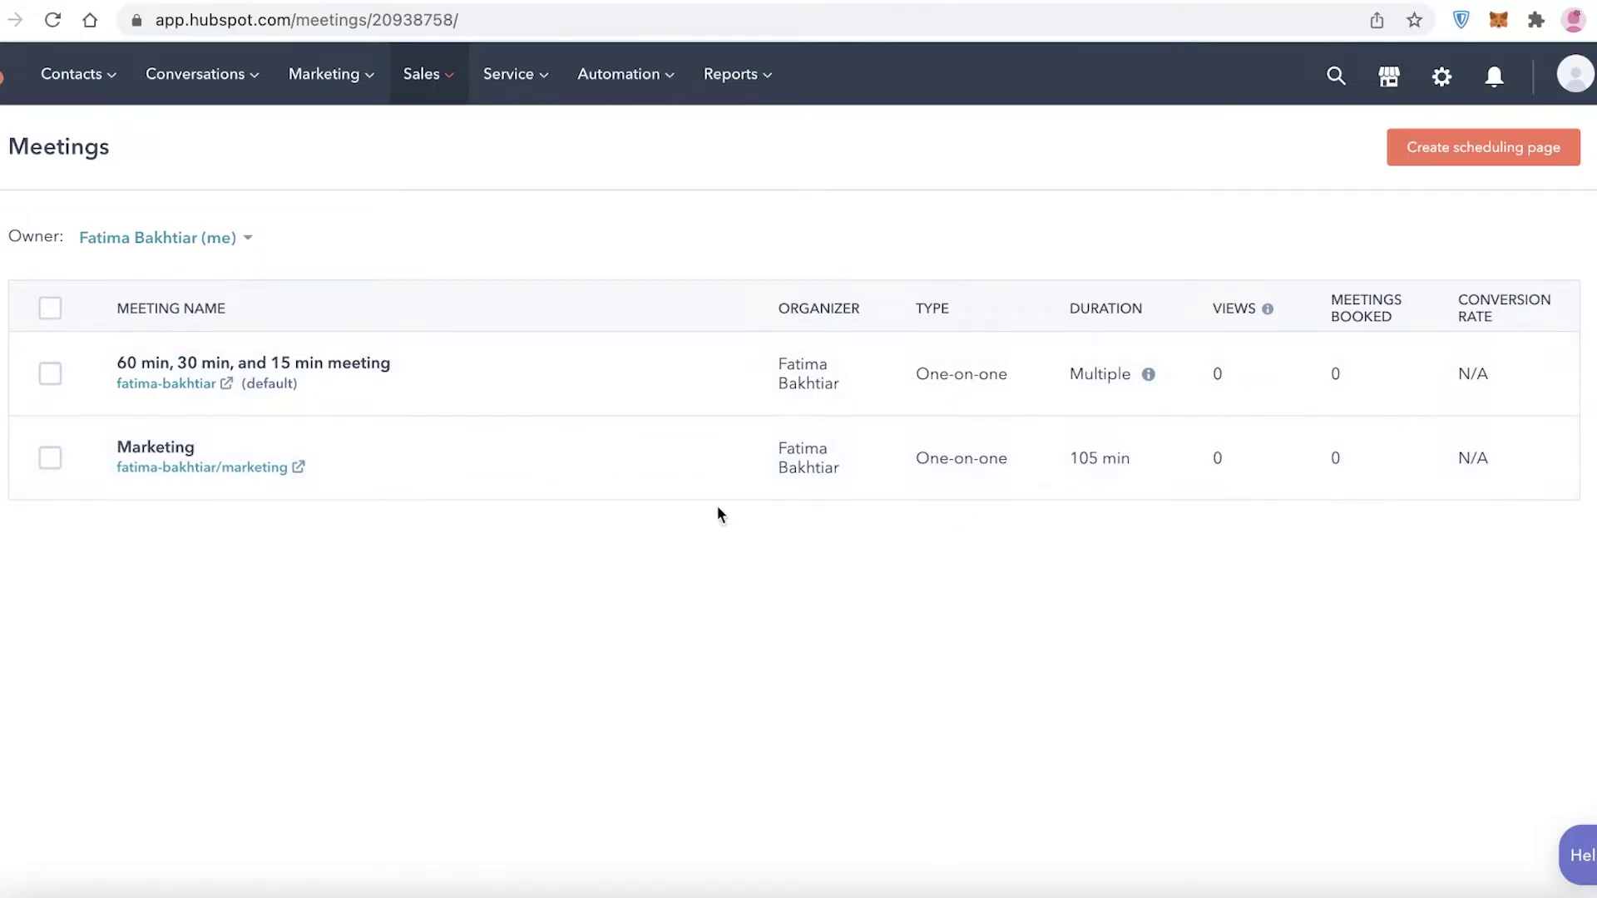
click(1495, 147)
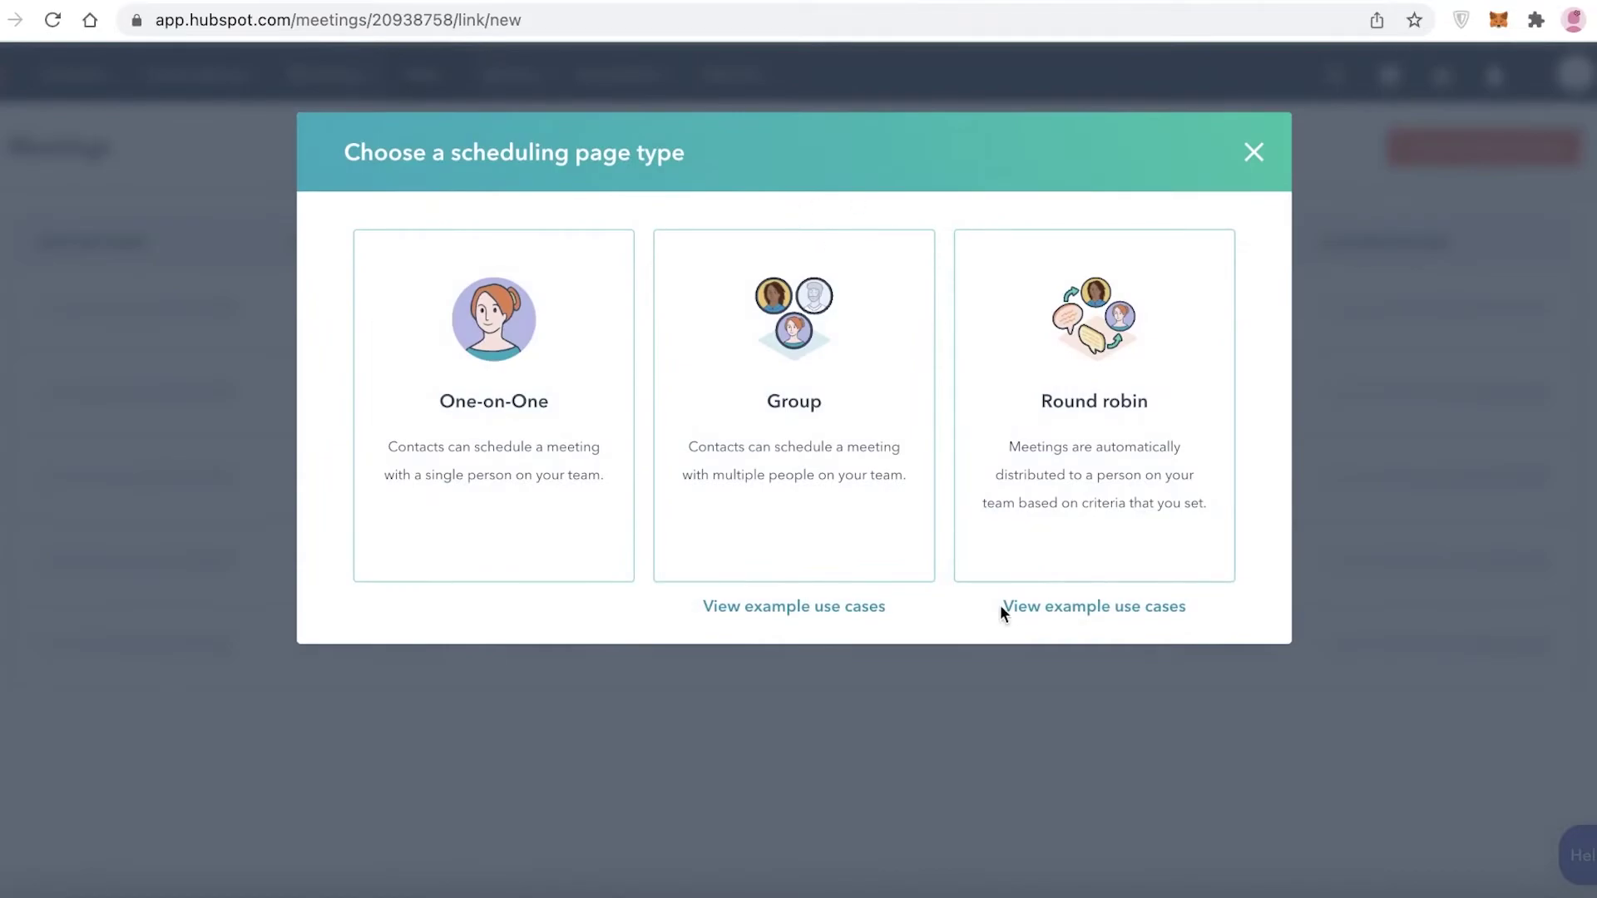
- Choose Group as the scheduling page type and fill in its internal name
click(741, 381)
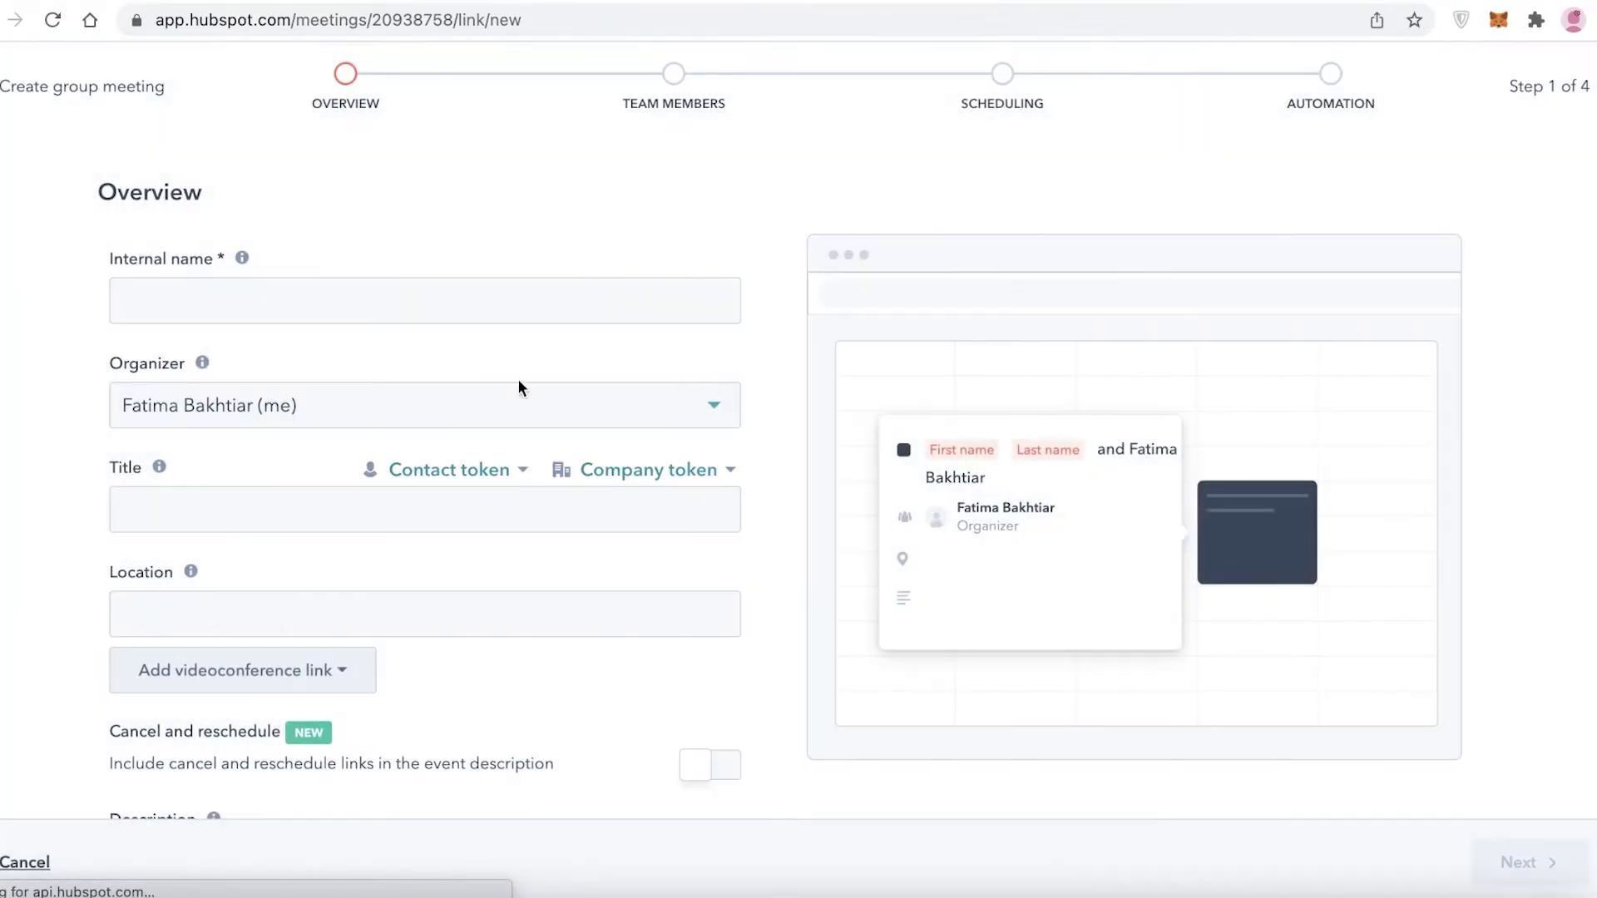
scroll(201, 627, down, 3)
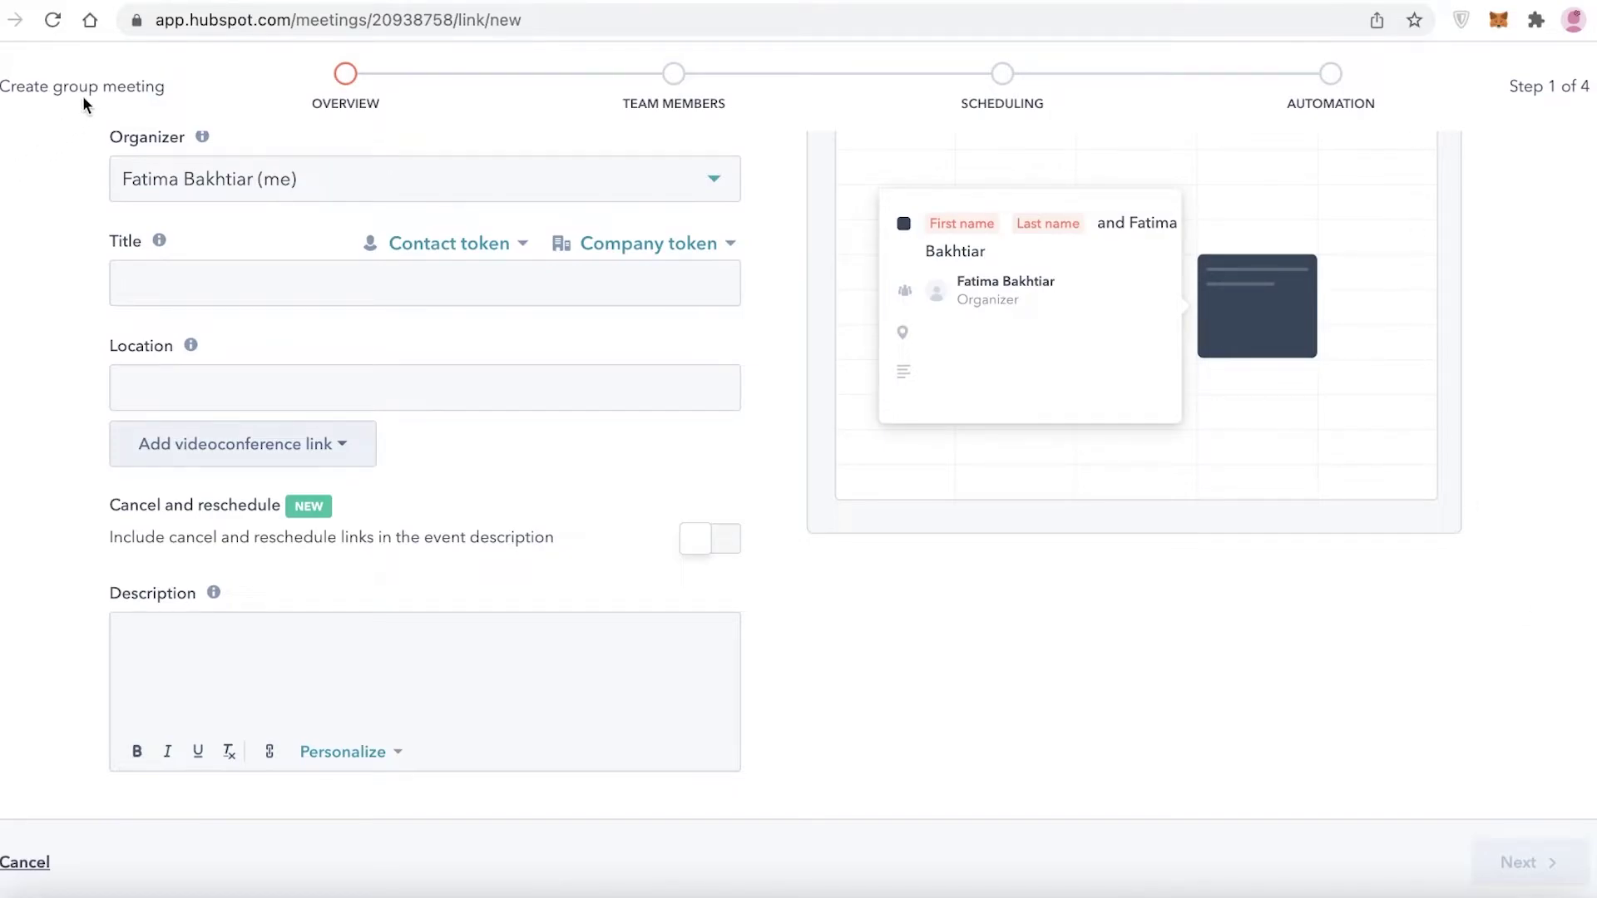
scroll(488, 275, up, 3)
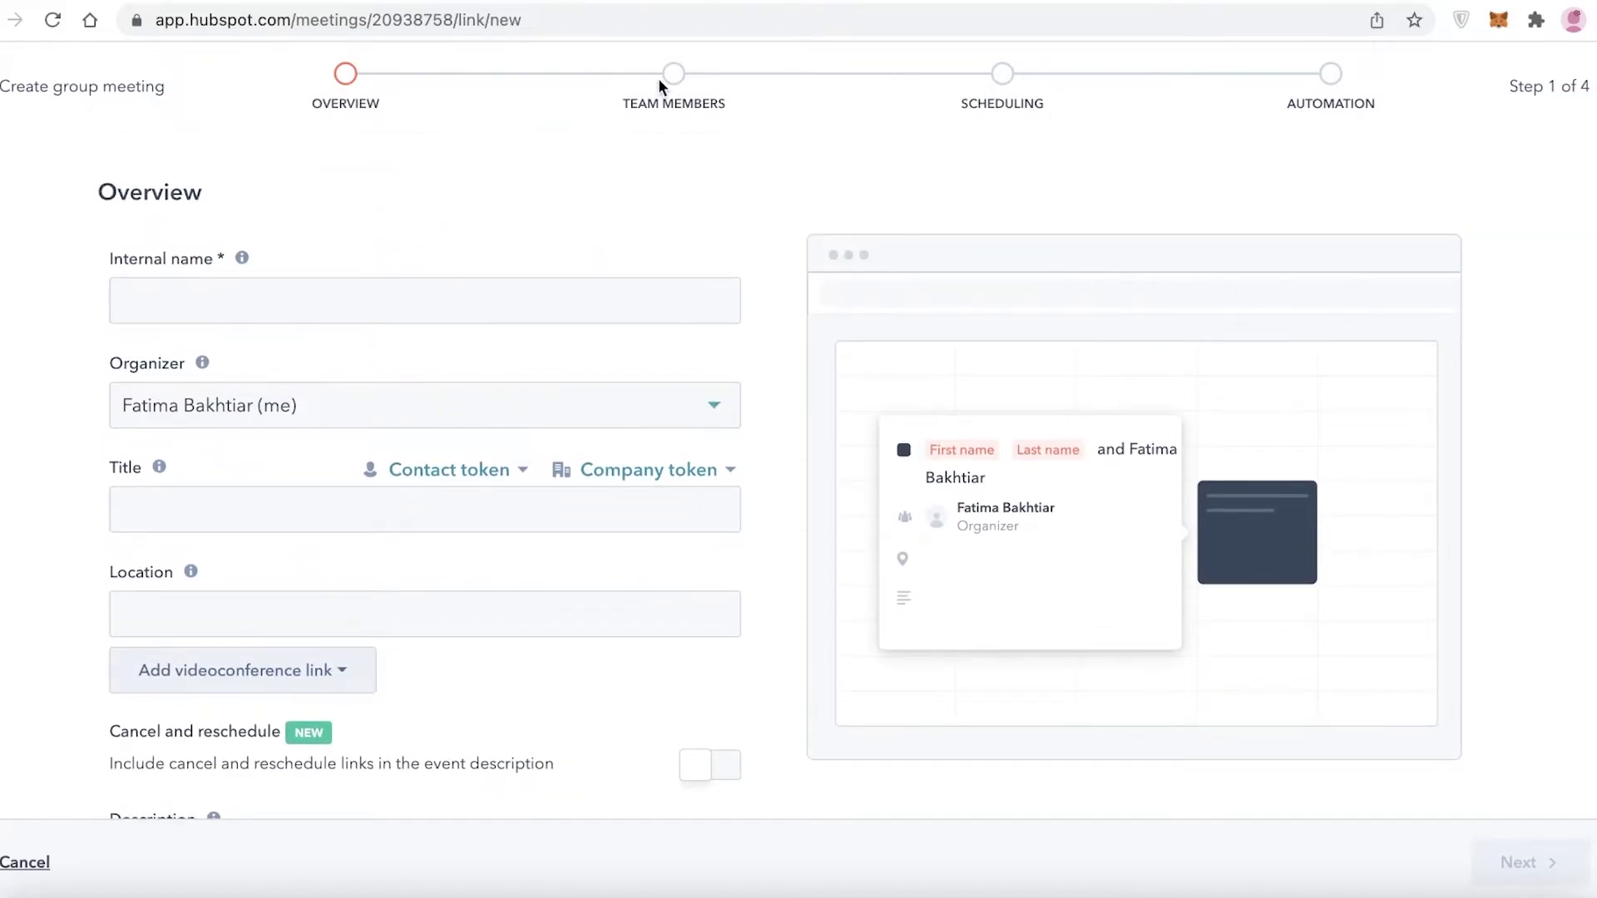
click(207, 312)
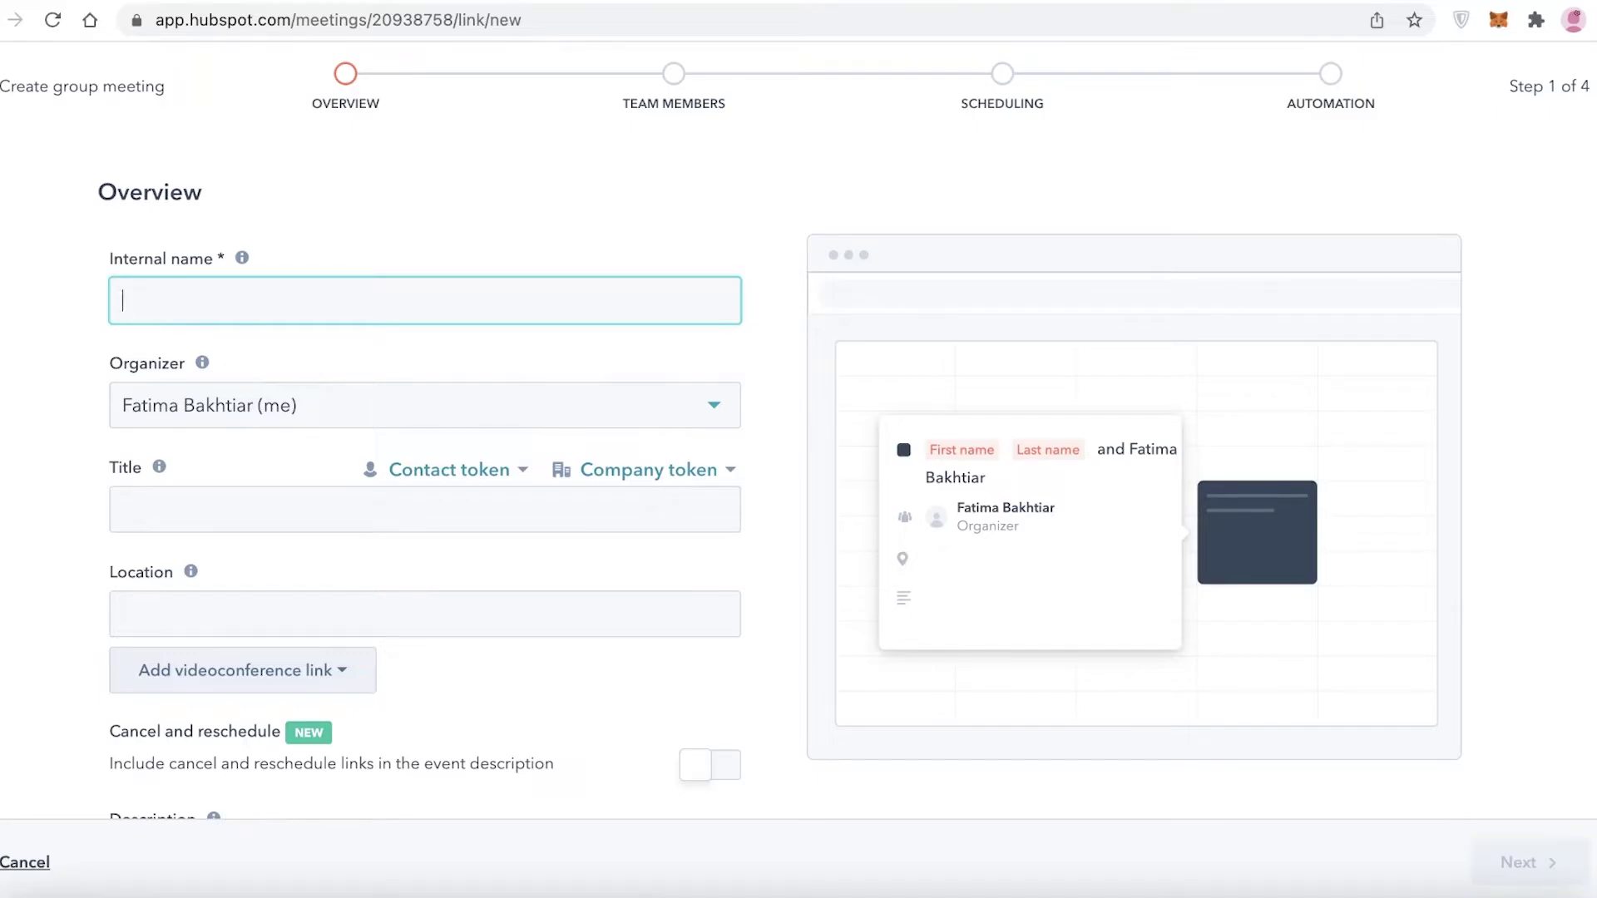
text(spa)
scroll(585, 668, down, 3)
- Confirm the team members and reach Scheduling with 30 min duration and Monday 9:00 AM–5:00 PM availability
click(1529, 861)
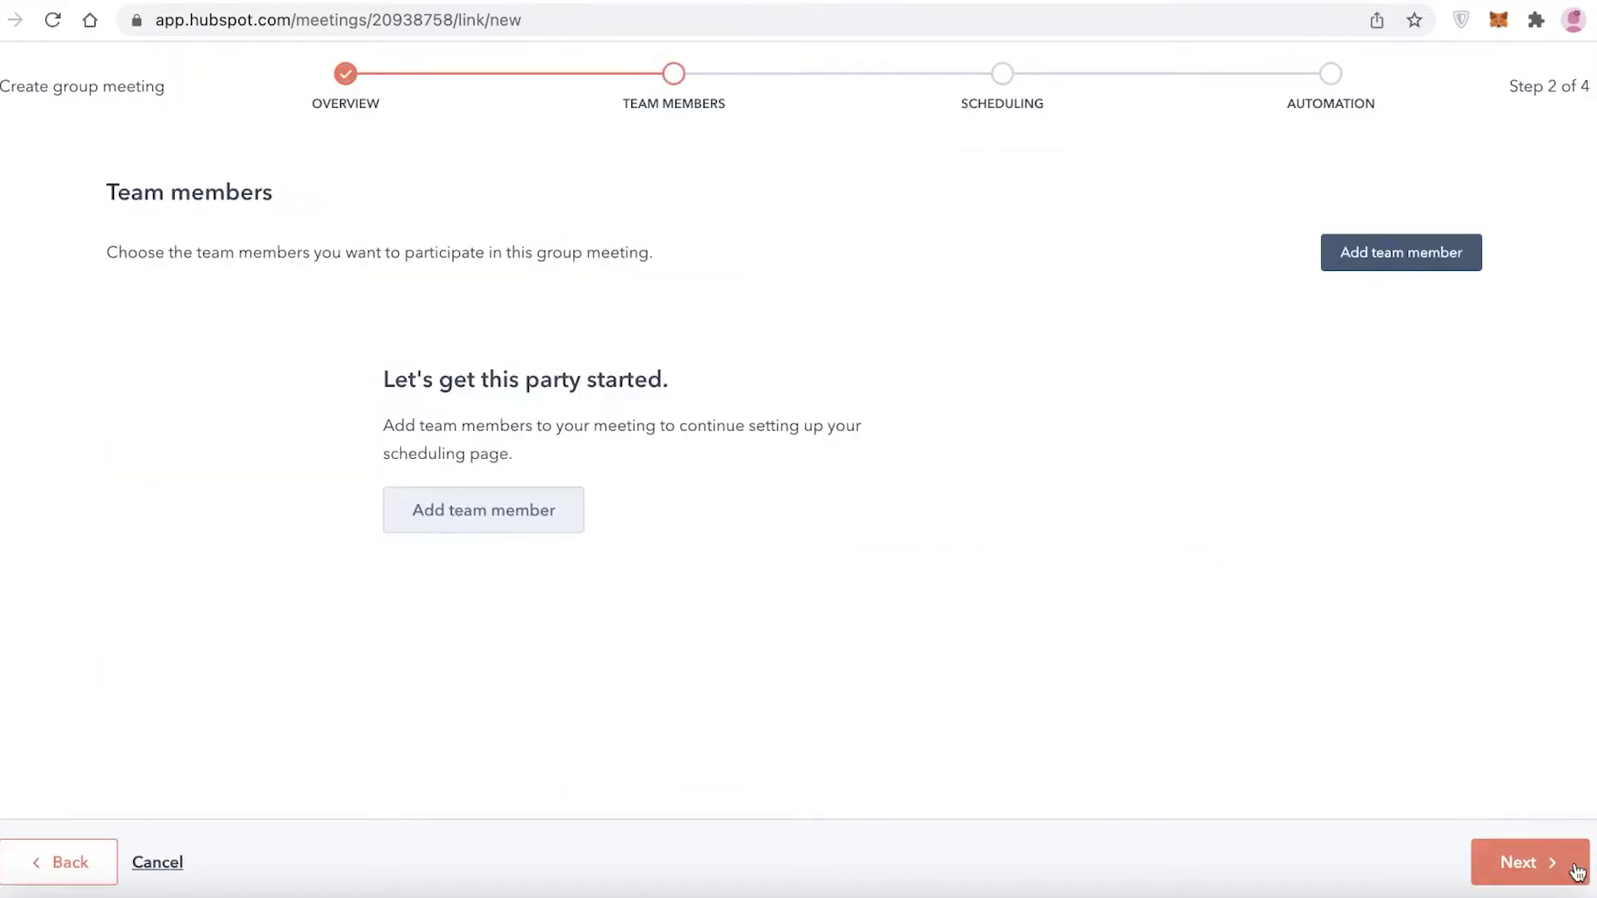
click(1430, 261)
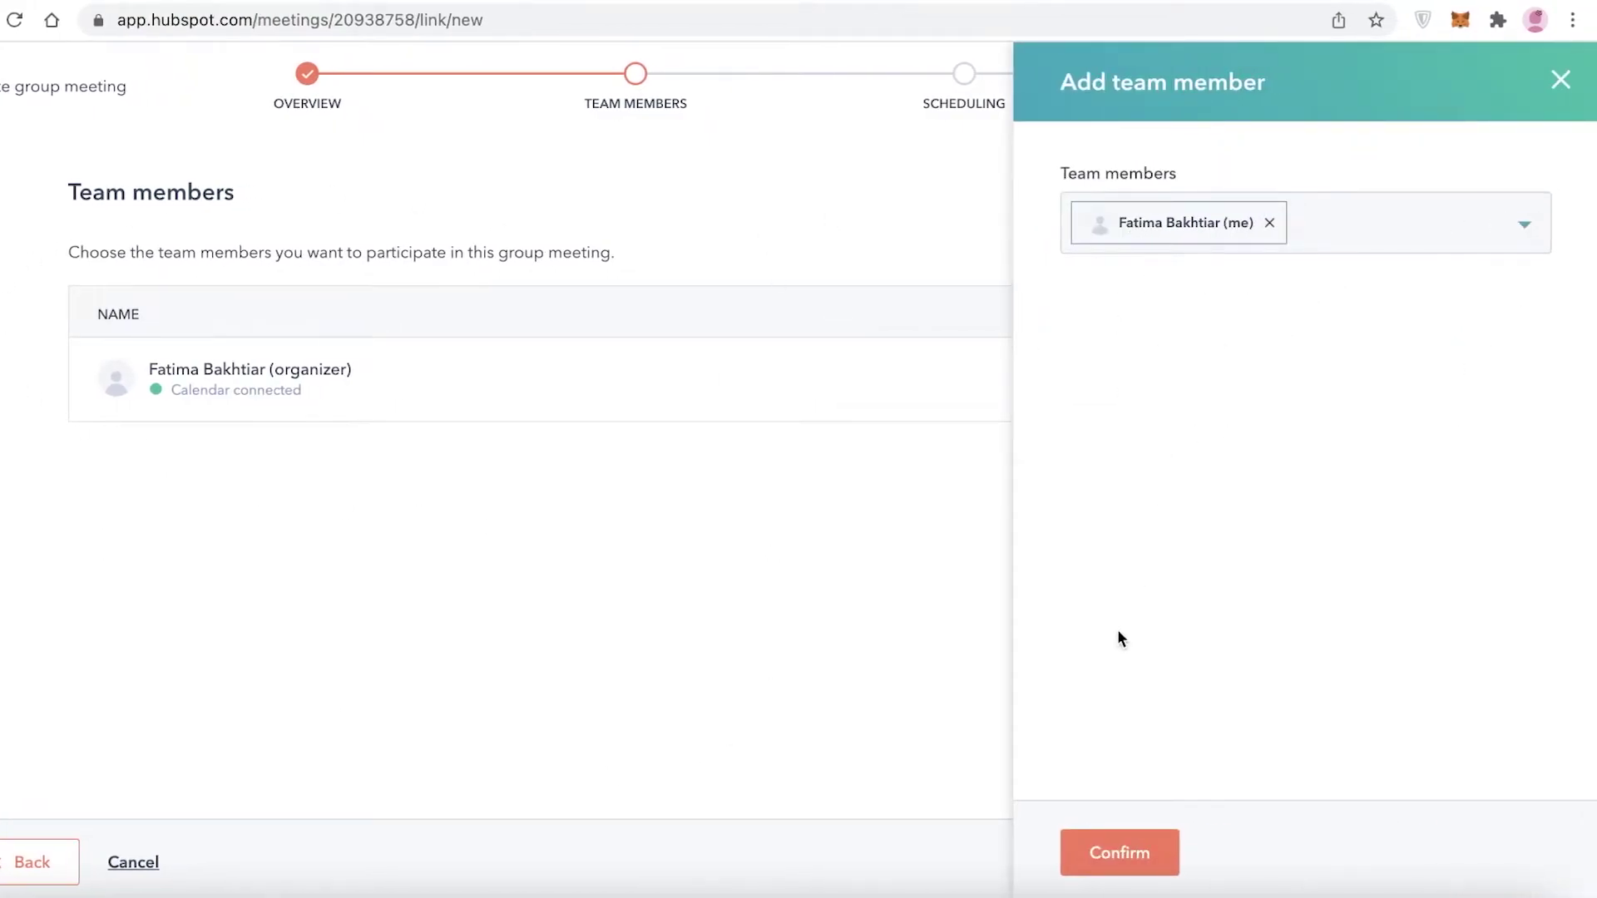
click(1165, 854)
click(1531, 857)
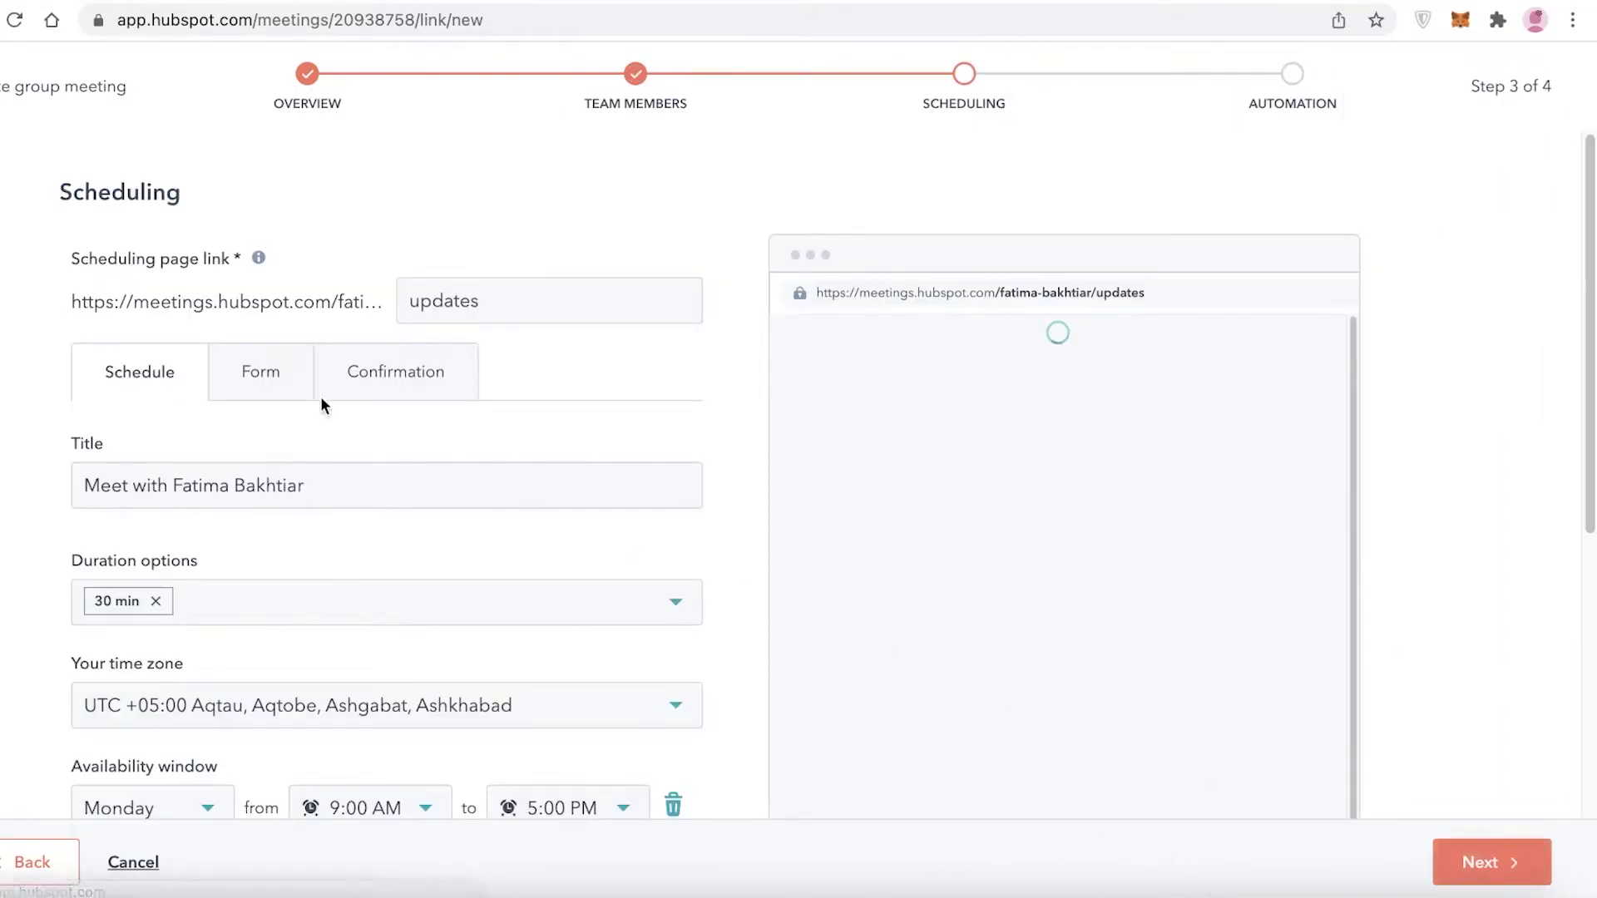
scroll(1502, 413, down, 5)
scroll(546, 400, up, 5)
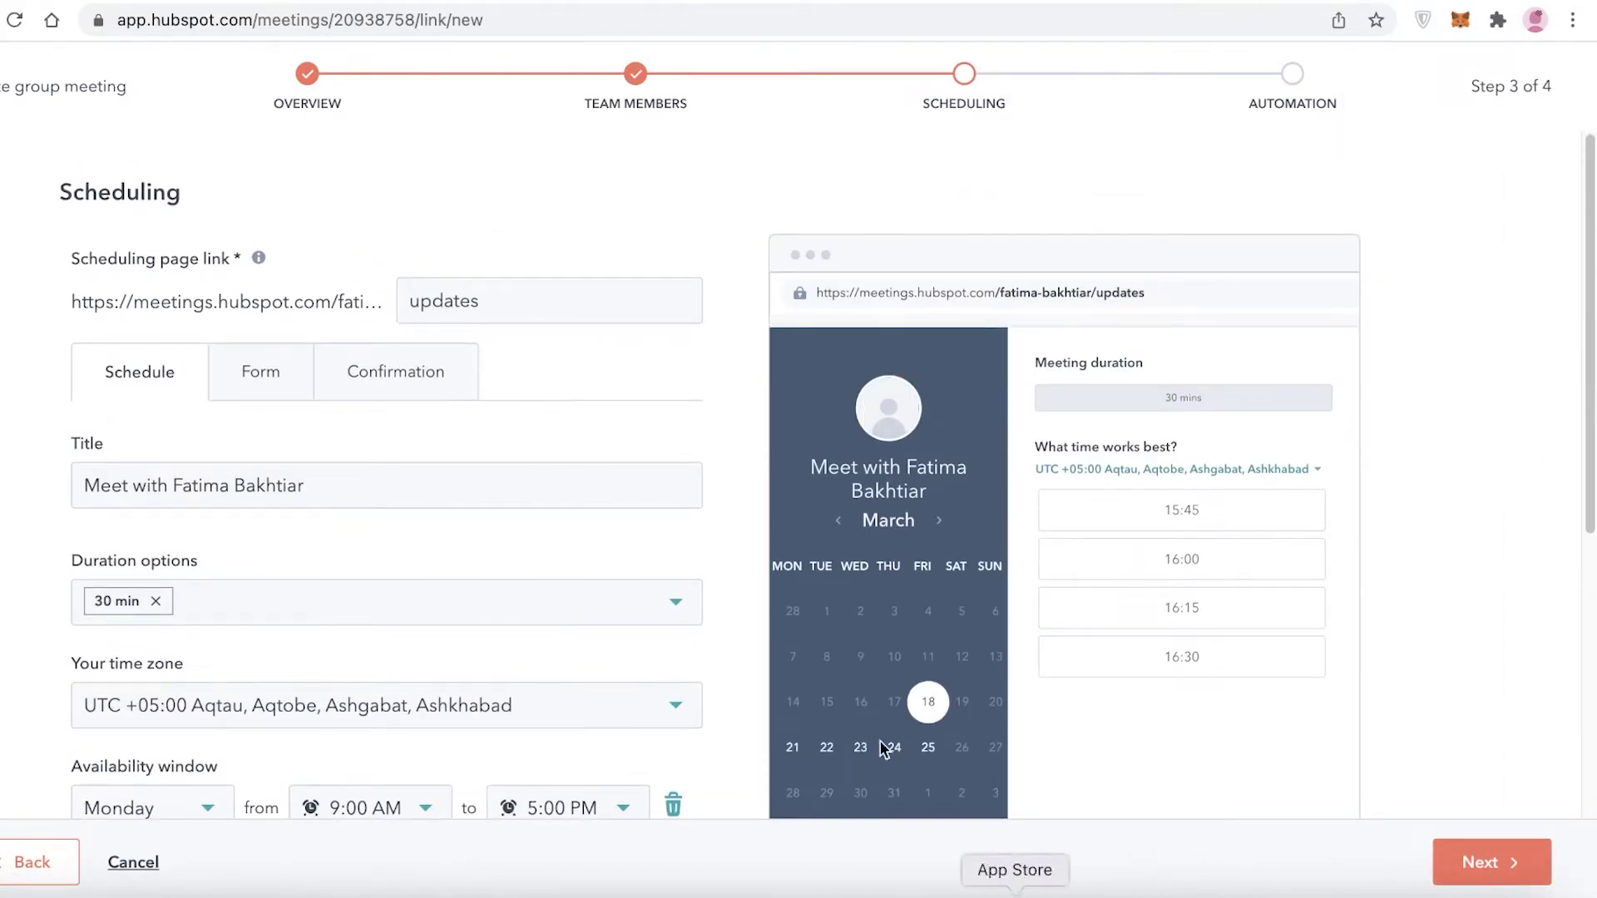
scroll(1051, 574, down, 5)
- Finish the group 'updates' page, then copy the default meeting's booking link
click(1490, 862)
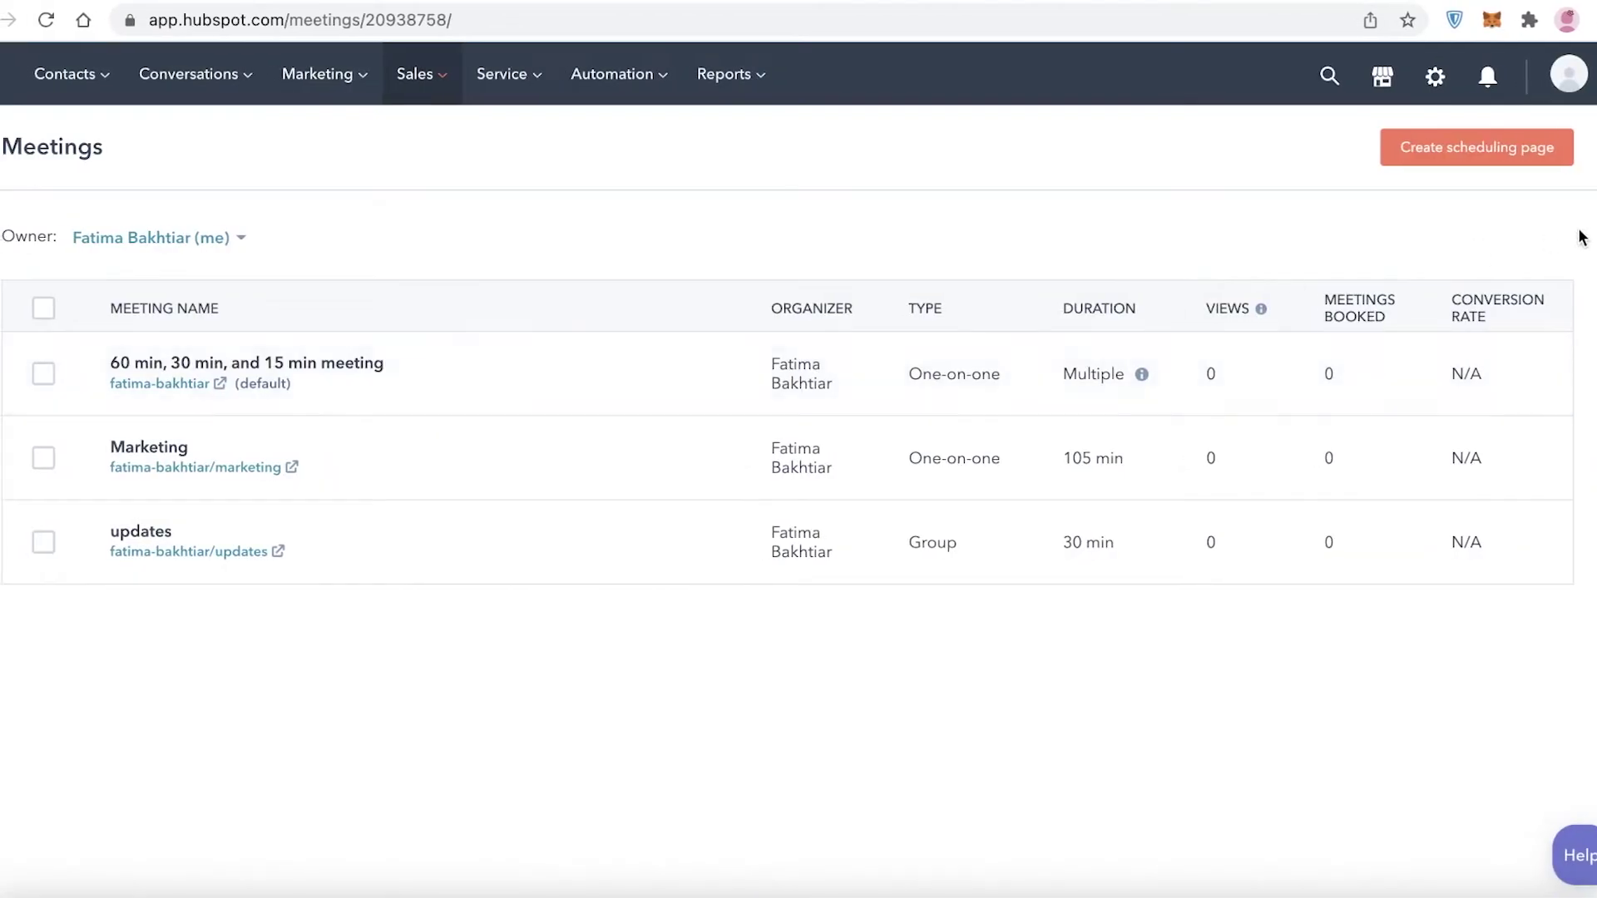
click(645, 374)
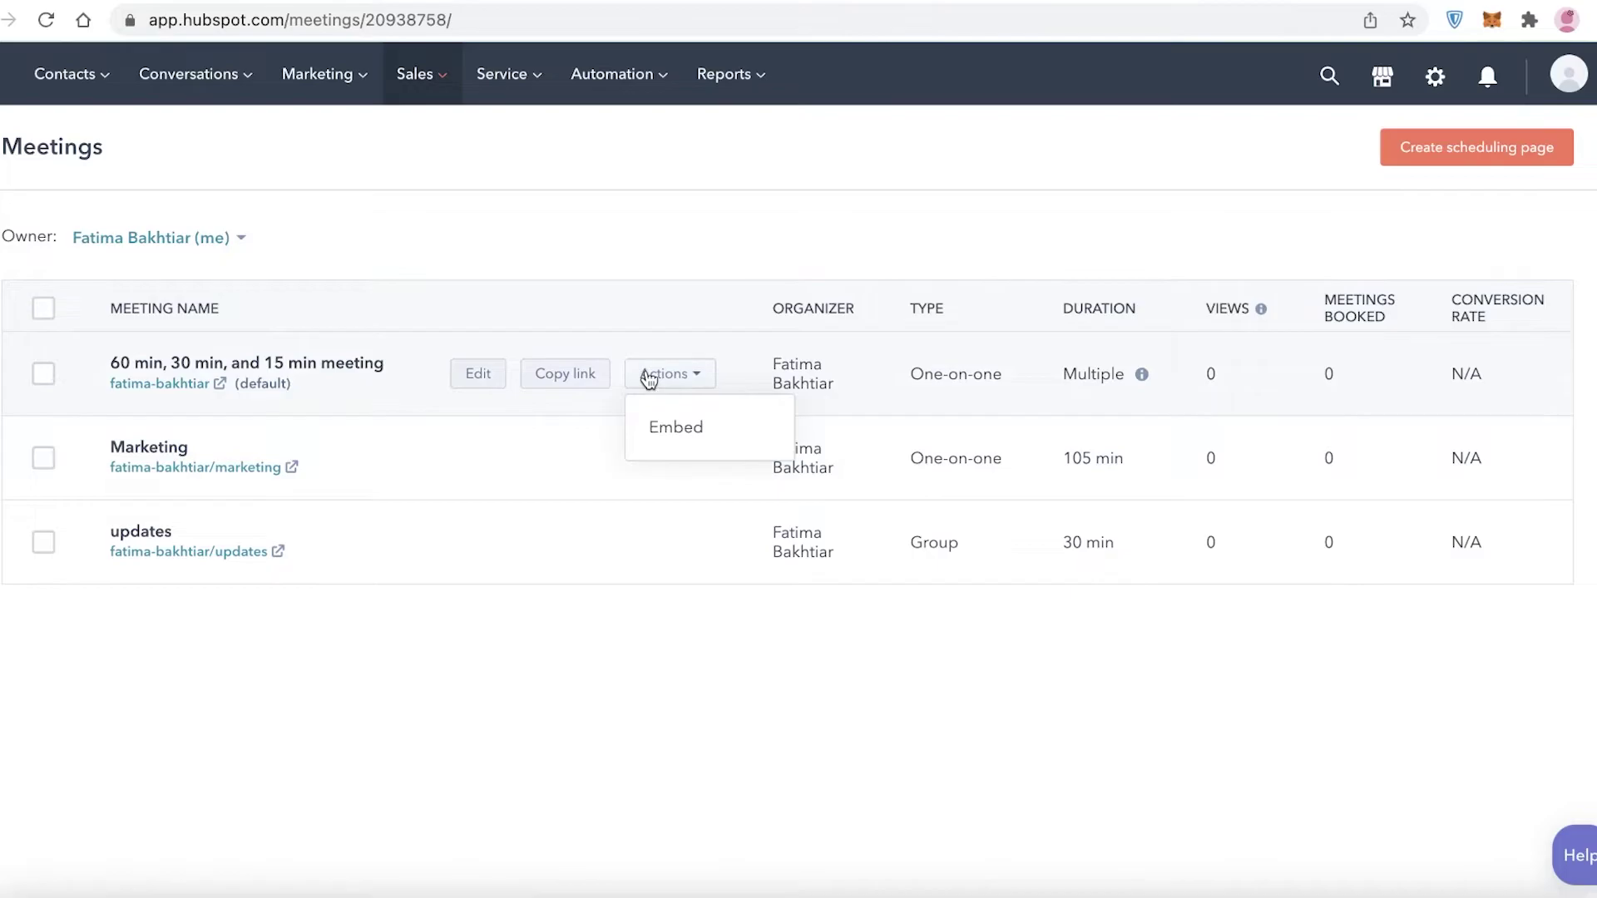
click(459, 385)
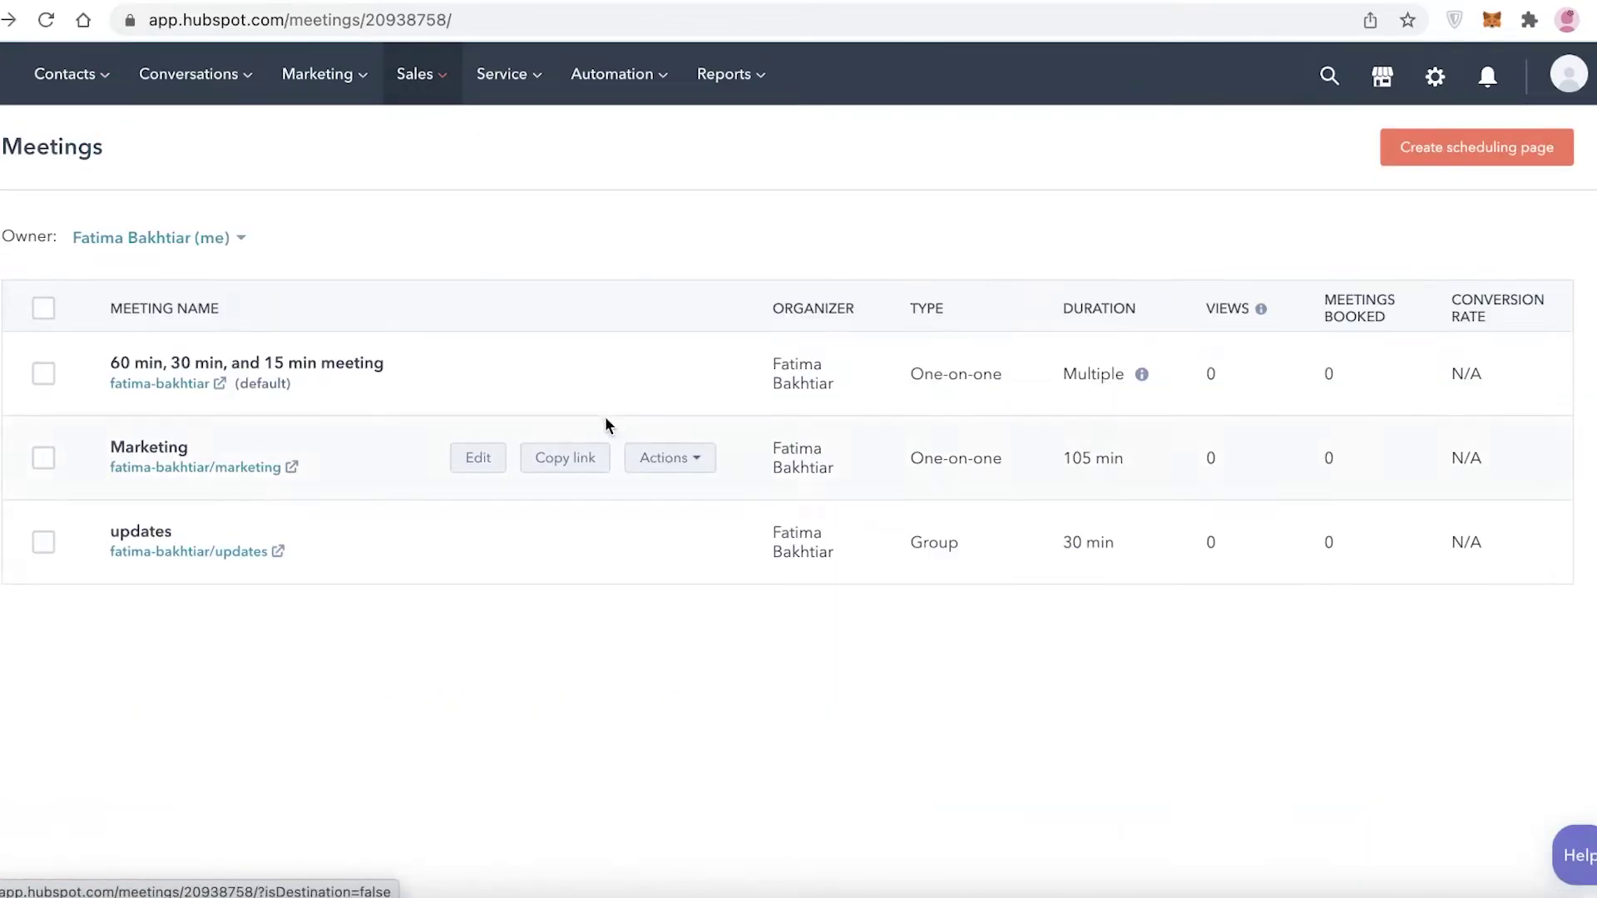
click(576, 380)
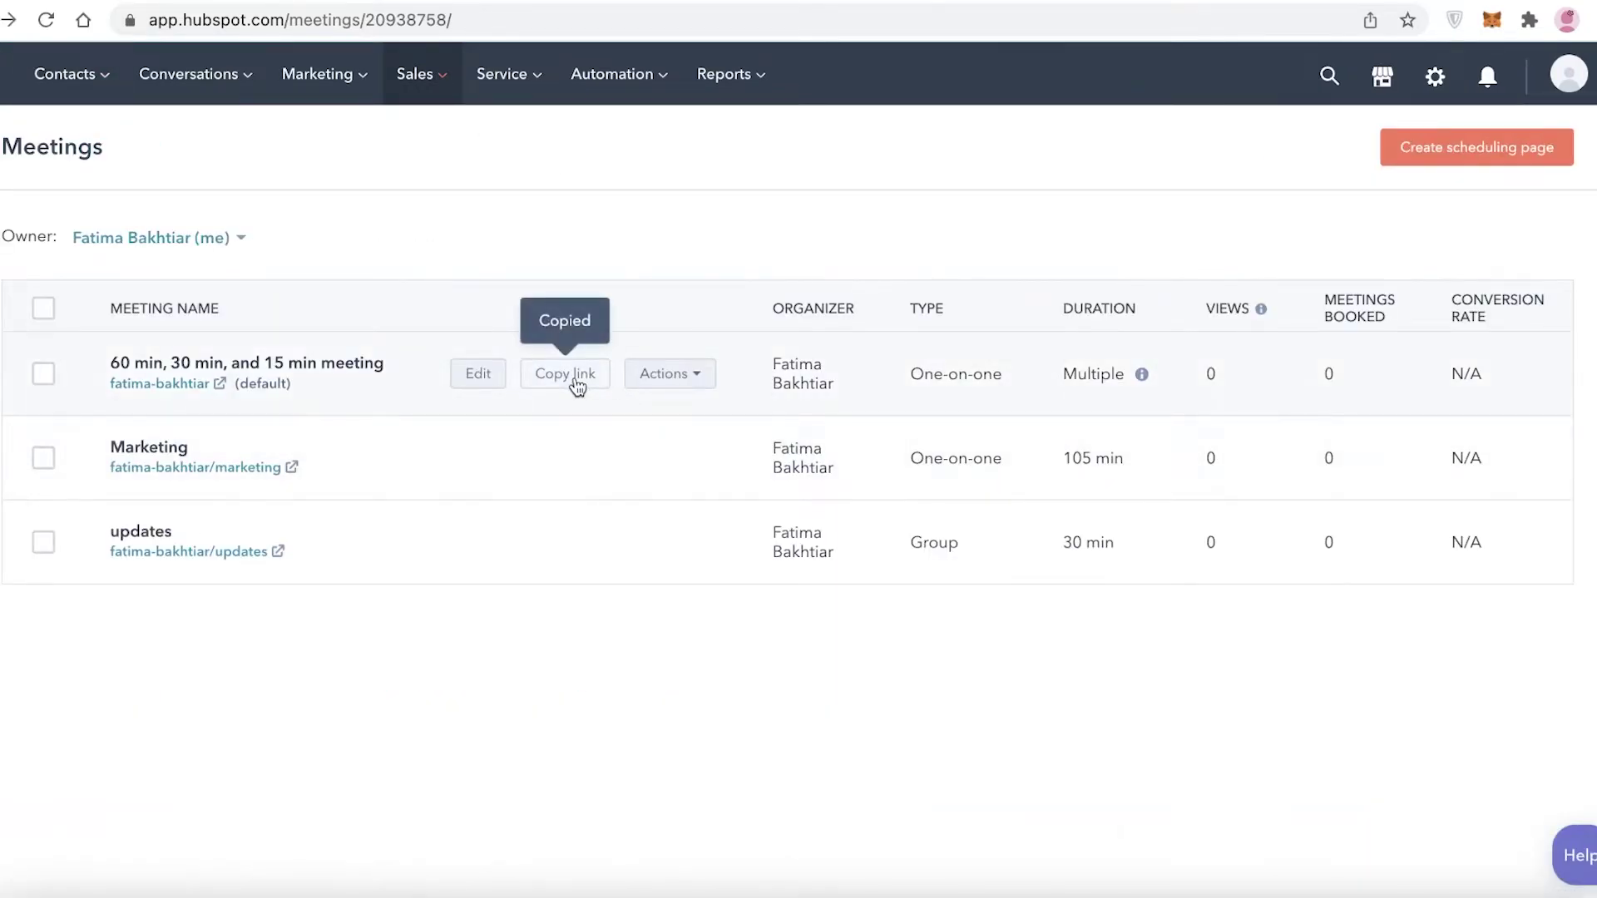
- Load the copied default booking link in a new browser tab, then open the Marketing booking page
click(922, 2)
right_click(910, 22)
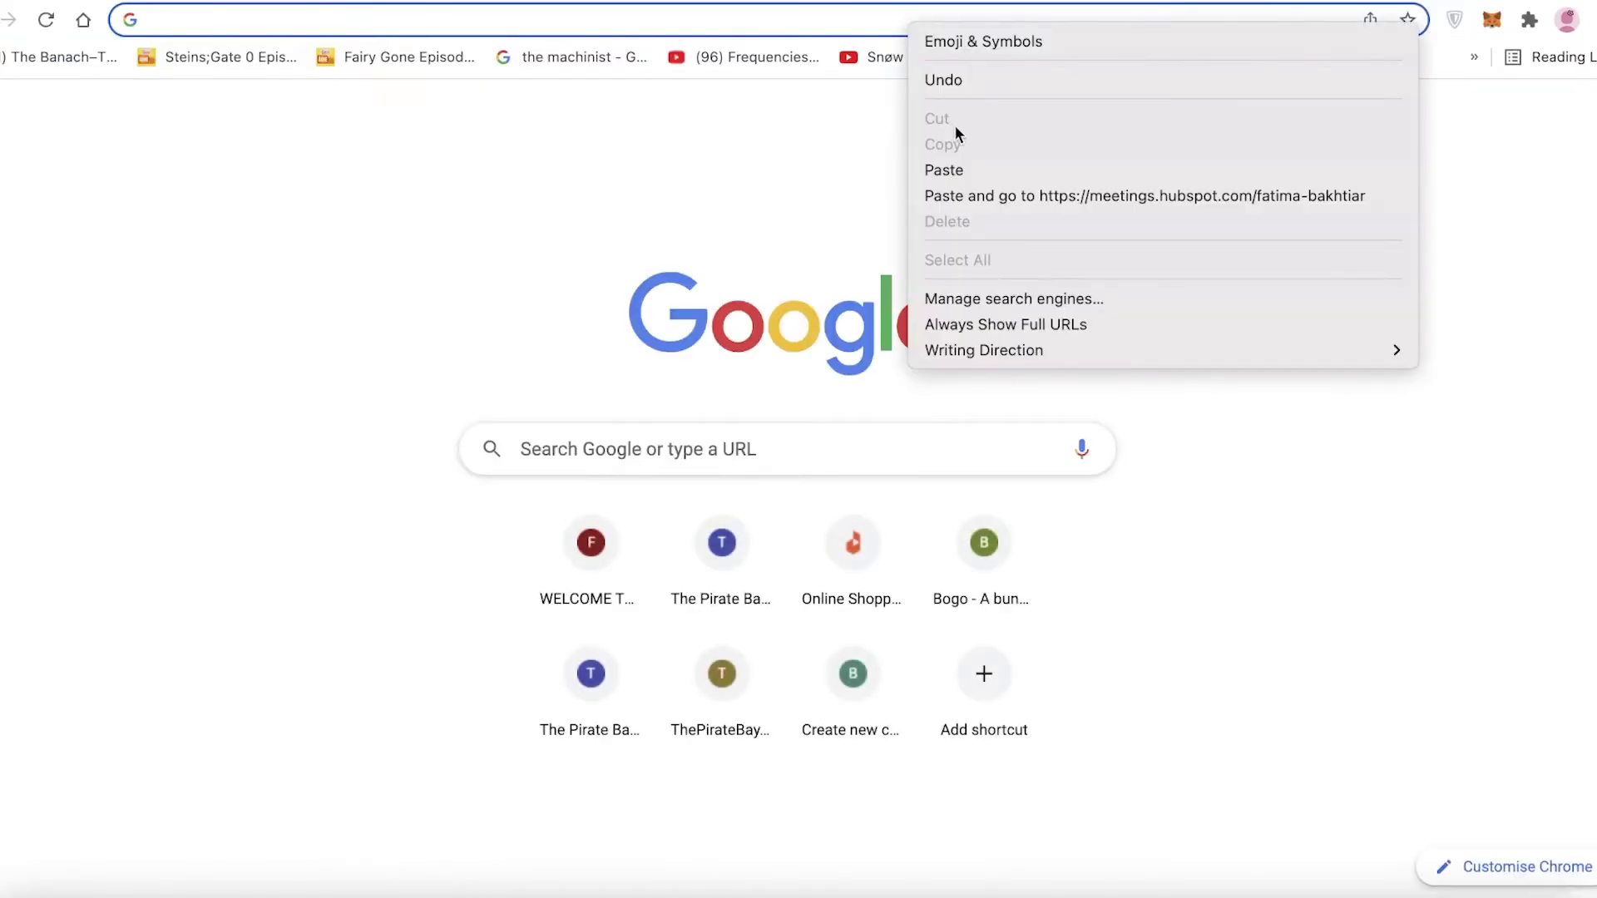
click(974, 169)
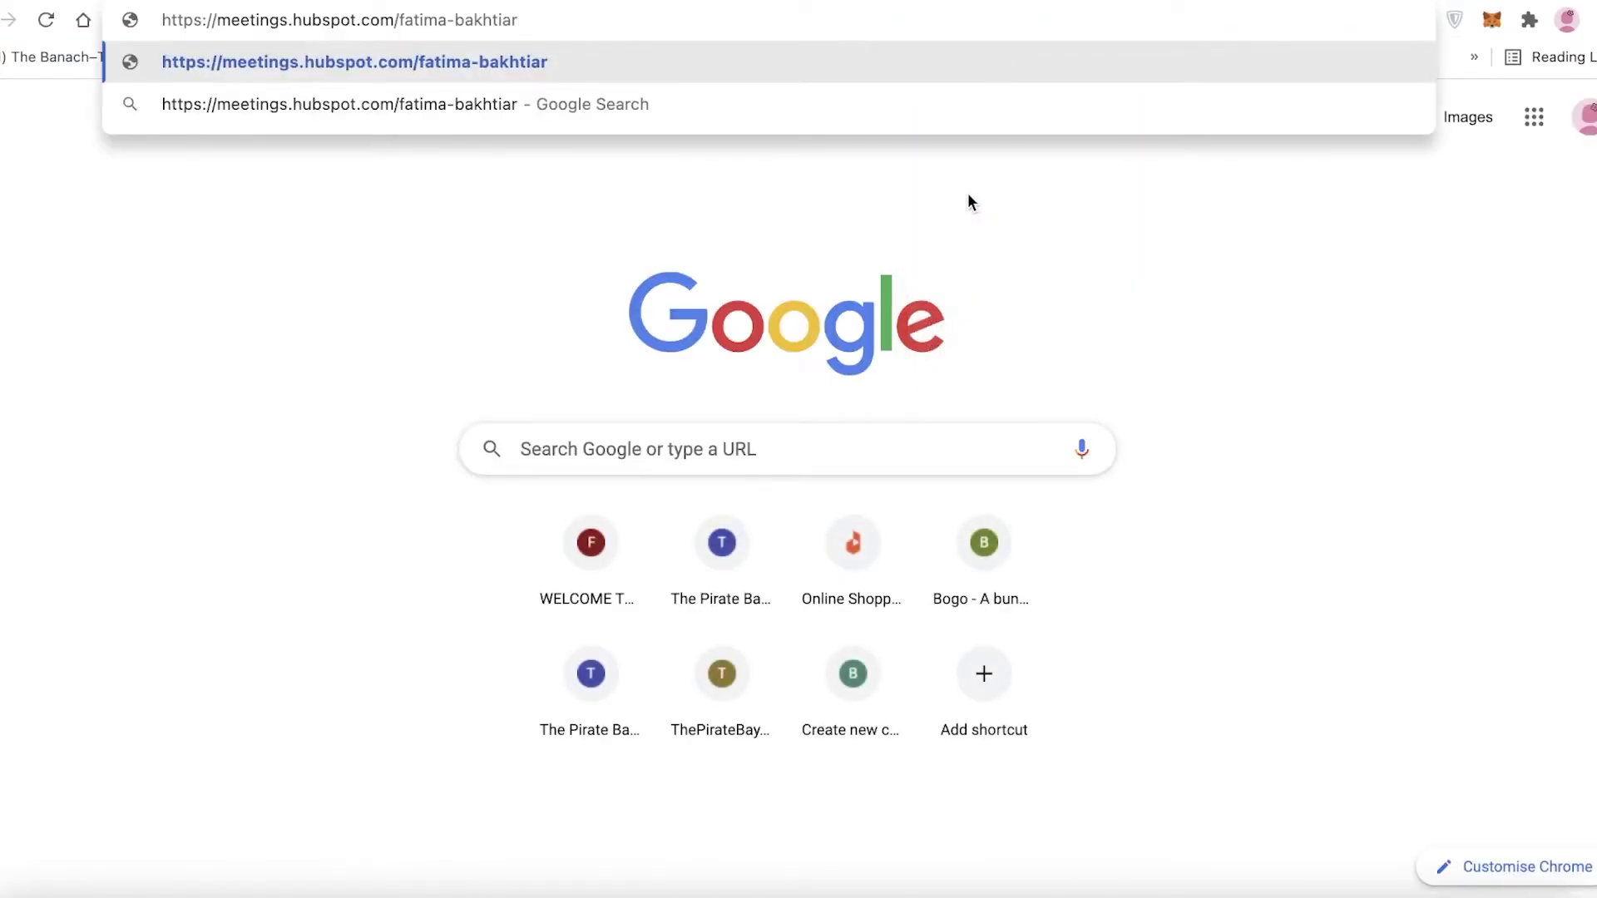
key(Return)
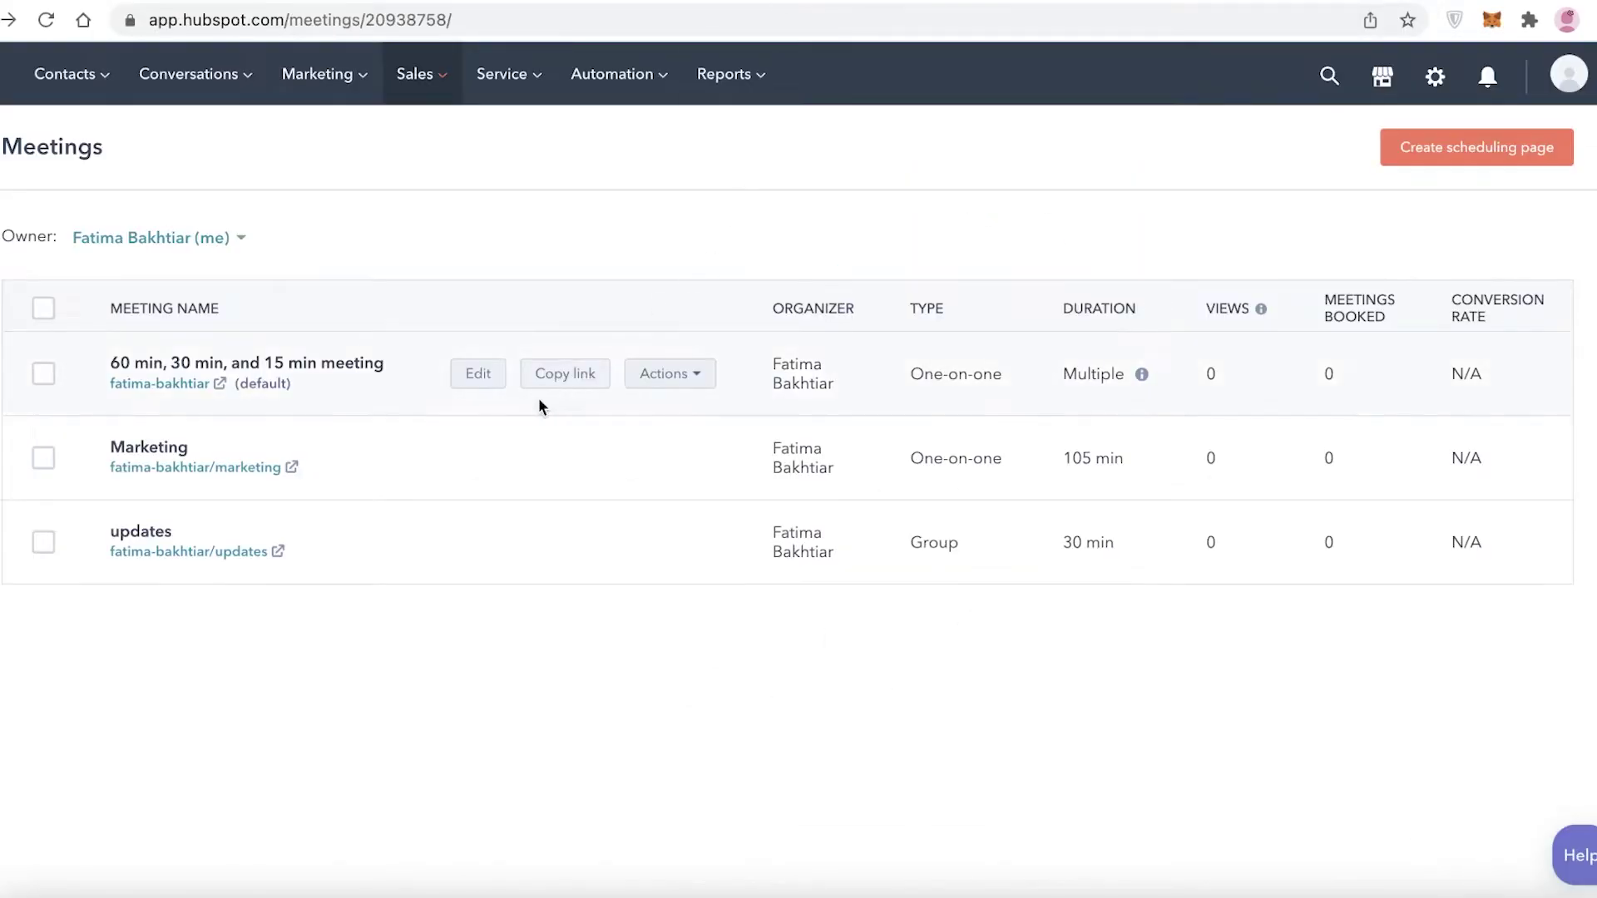
click(233, 470)
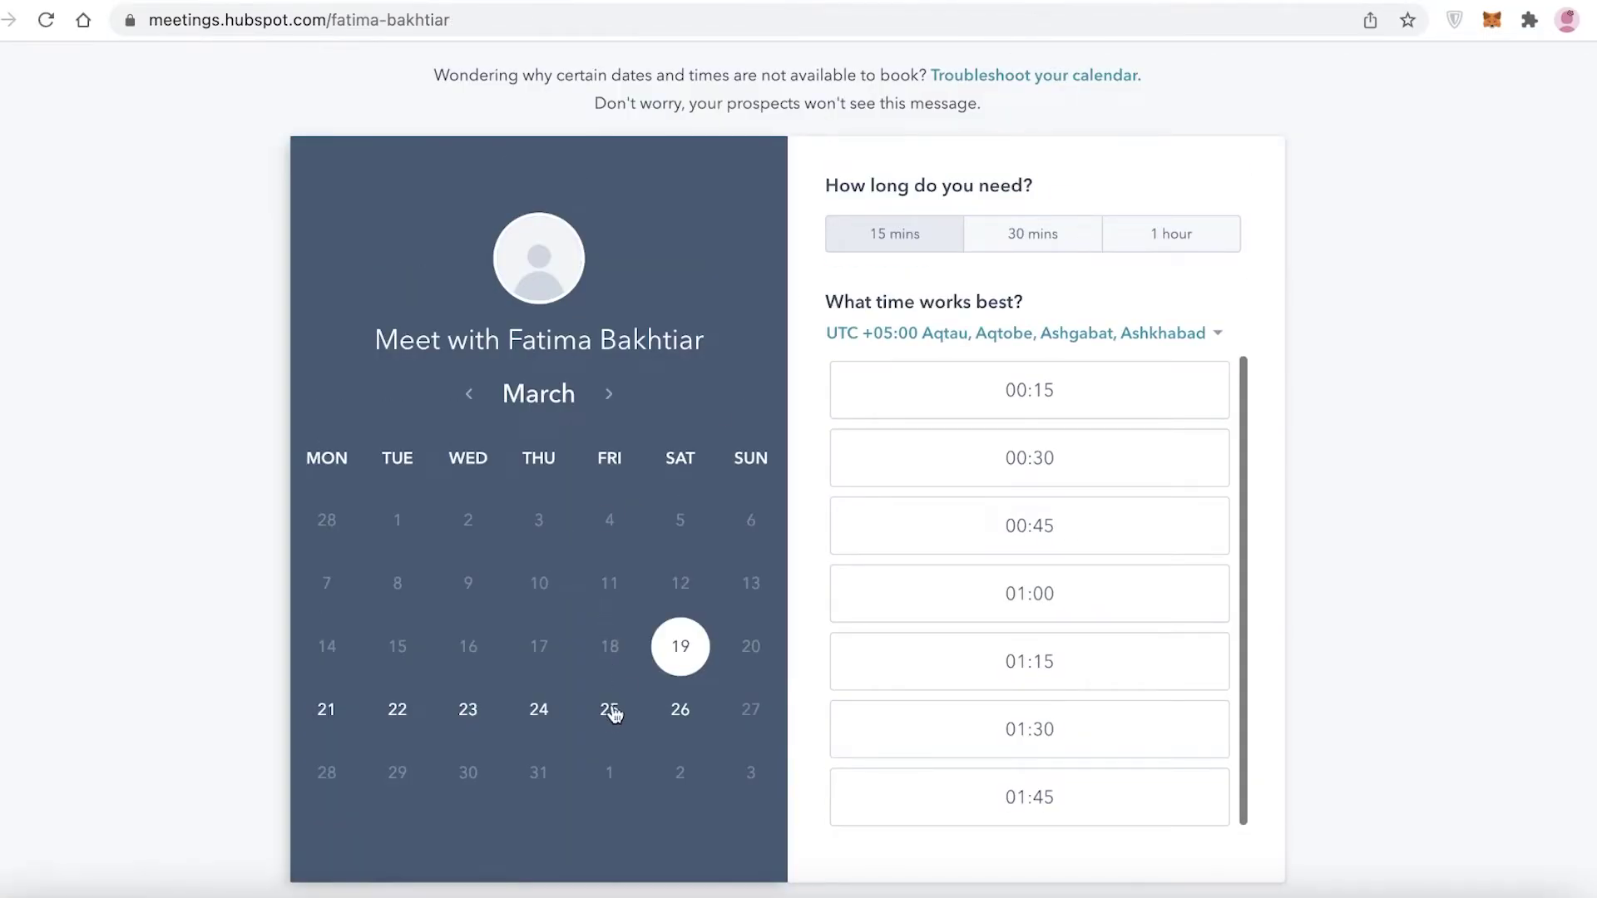
- Pick March 23 on the booking calendar
click(607, 716)
click(494, 720)
scroll(945, 546, down, 20)
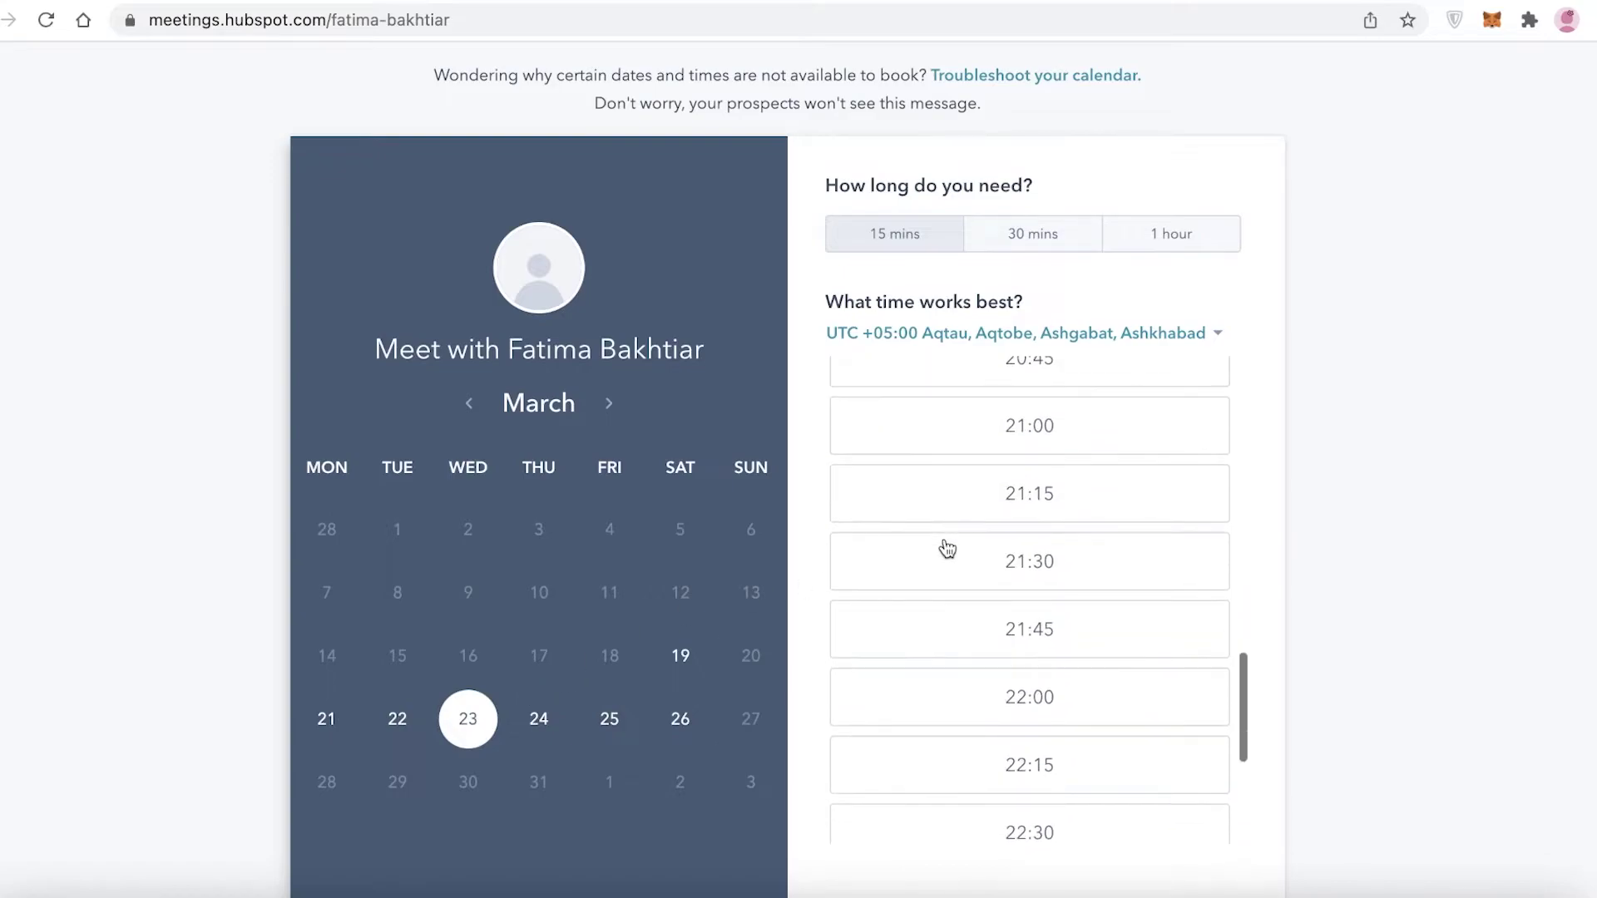
drag(962, 185, 823, 187)
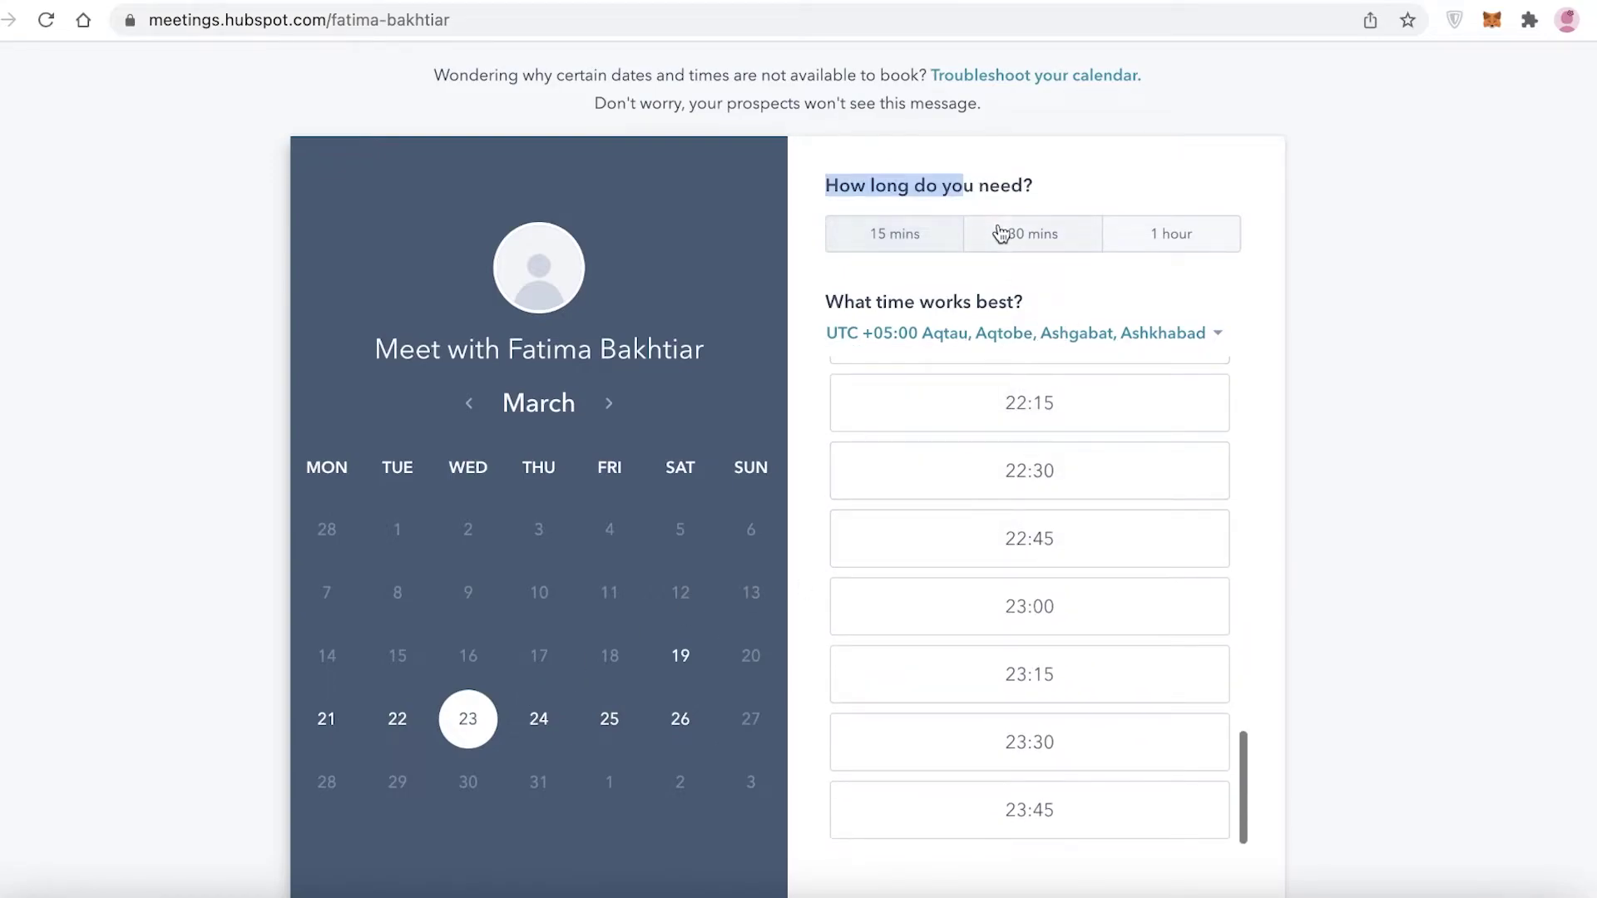
- Try the 30 mins and 1 hour meeting lengths, then return to the HubSpot Meetings list
click(1011, 233)
click(1195, 245)
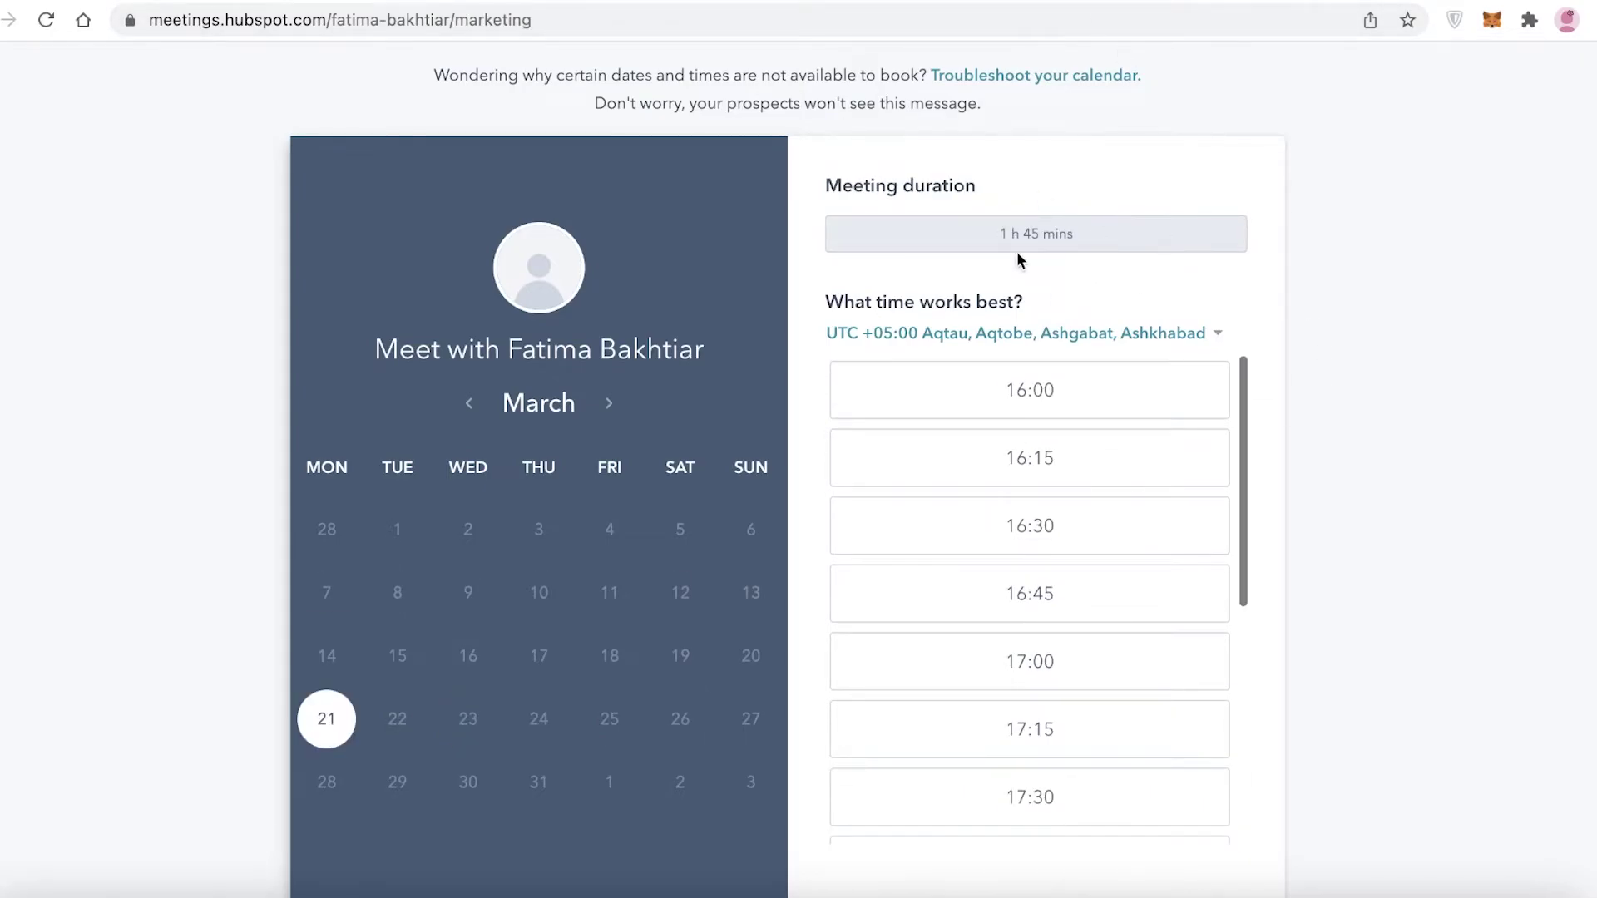
scroll(994, 379, down, 5)
scroll(940, 474, up, 5)
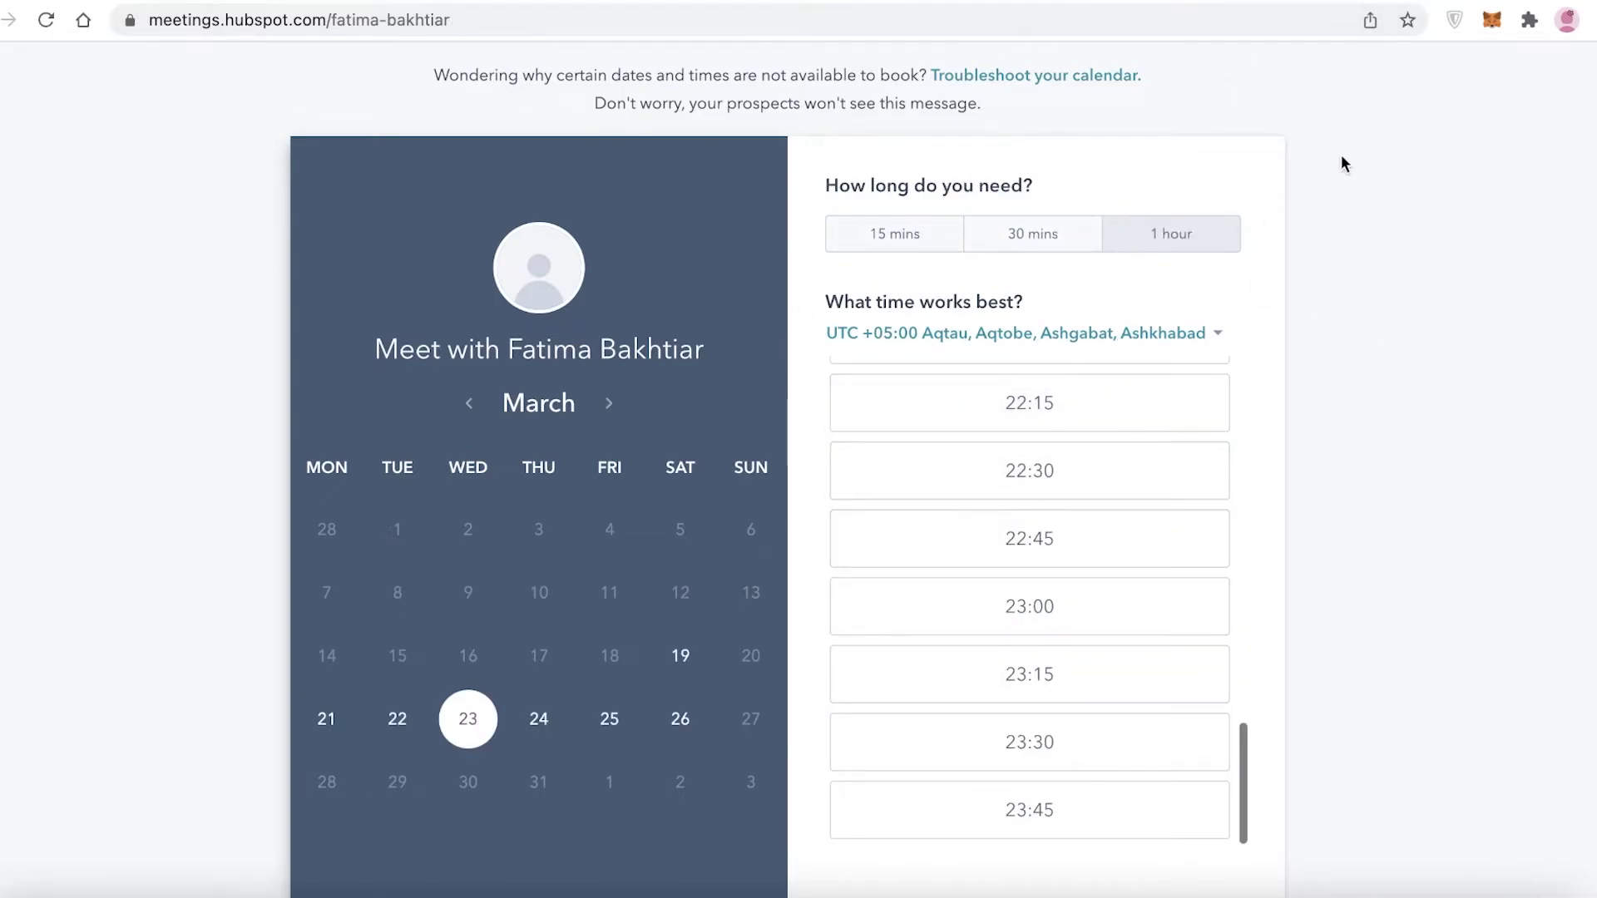
click(578, 2)
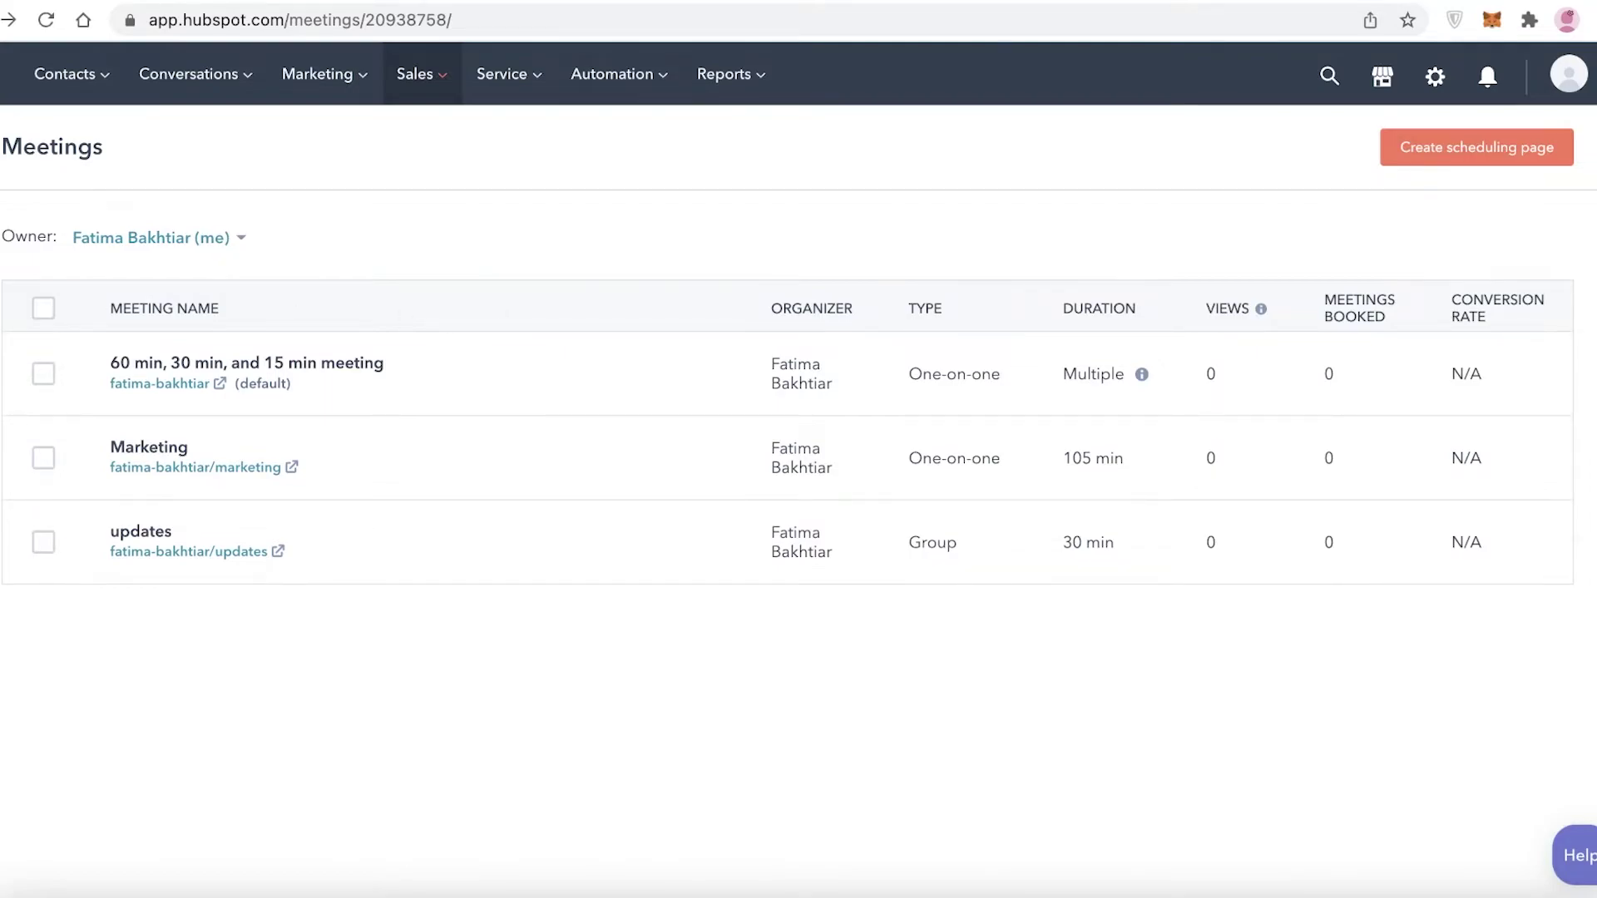
- Toggle select-all on and off, then start a new Round robin scheduling page
click(44, 309)
click(43, 309)
click(1440, 158)
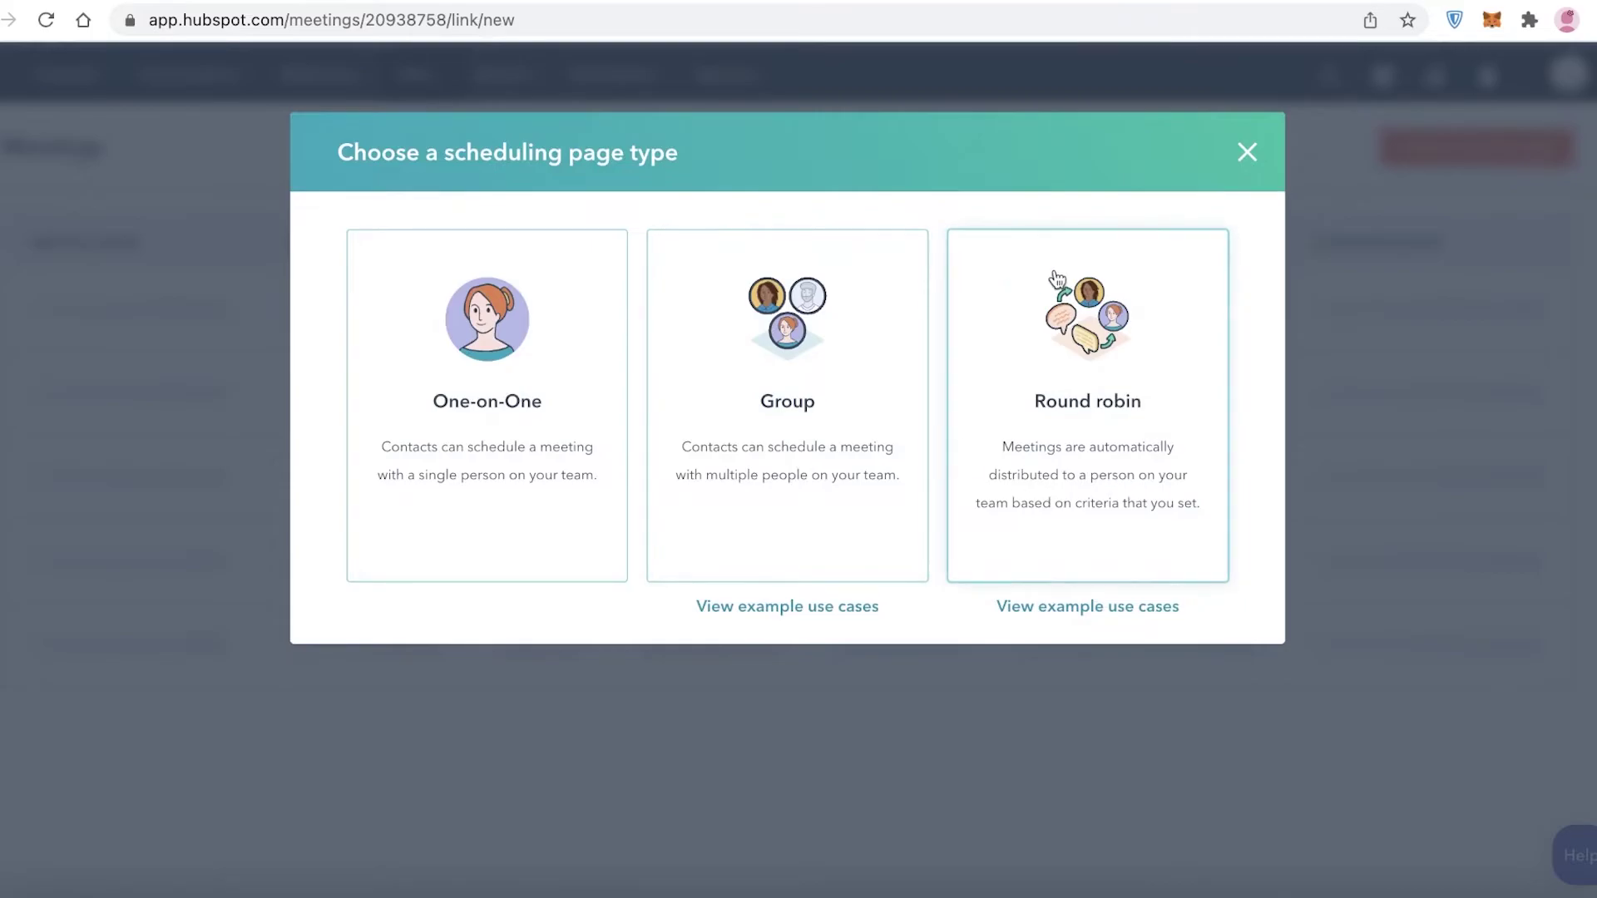
click(1153, 415)
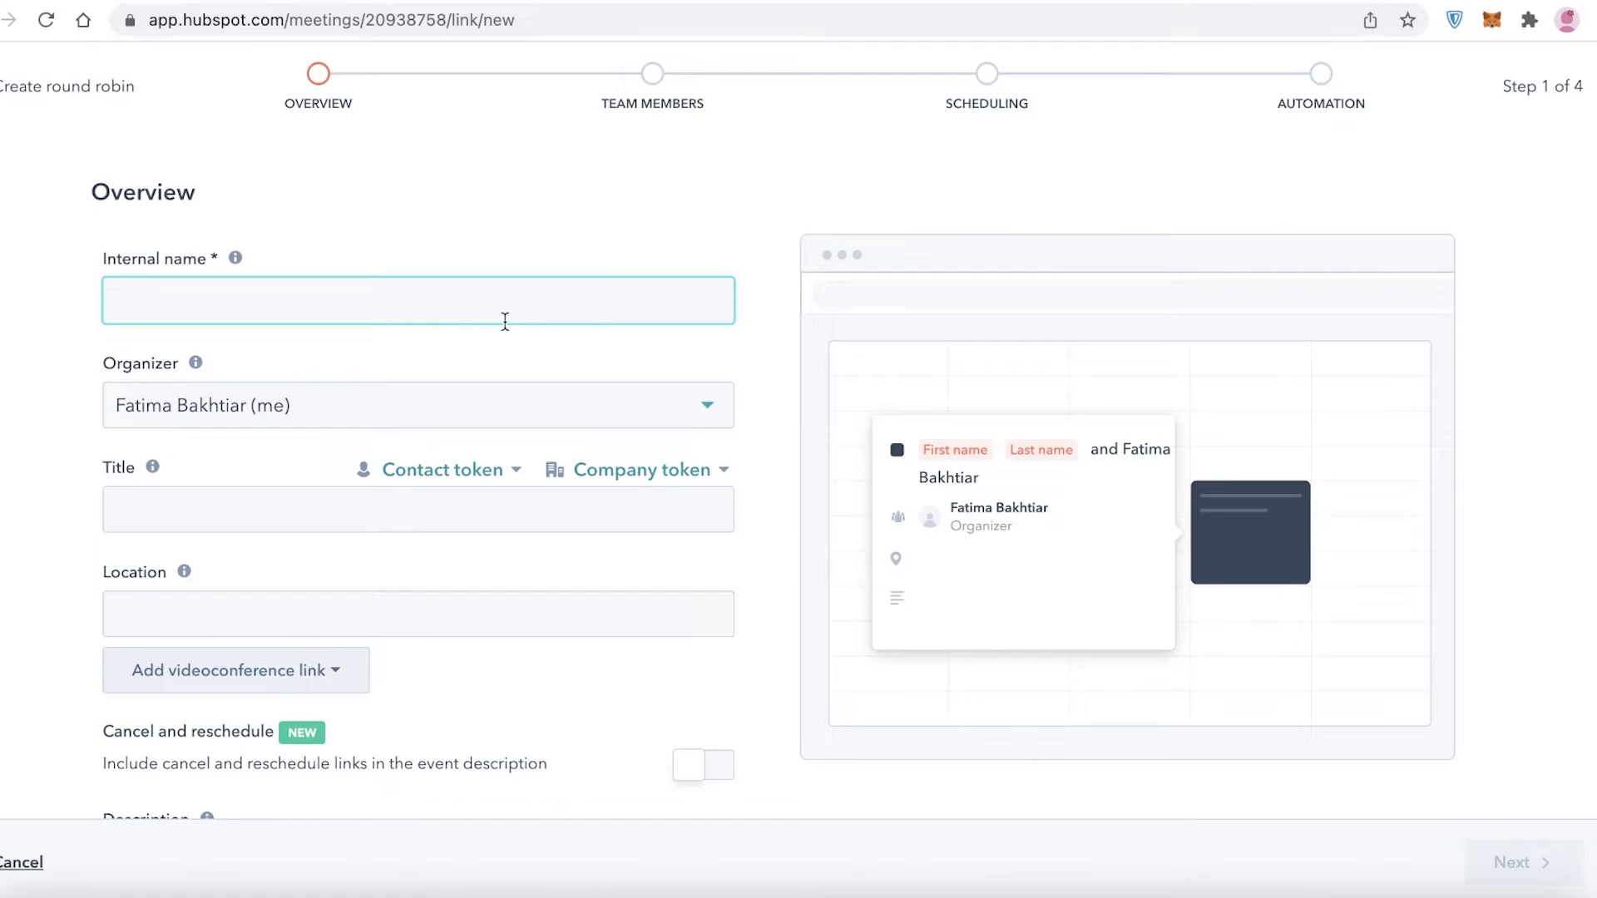
- Name the round robin page 'assesment' and confirm its team members
text(assesment)
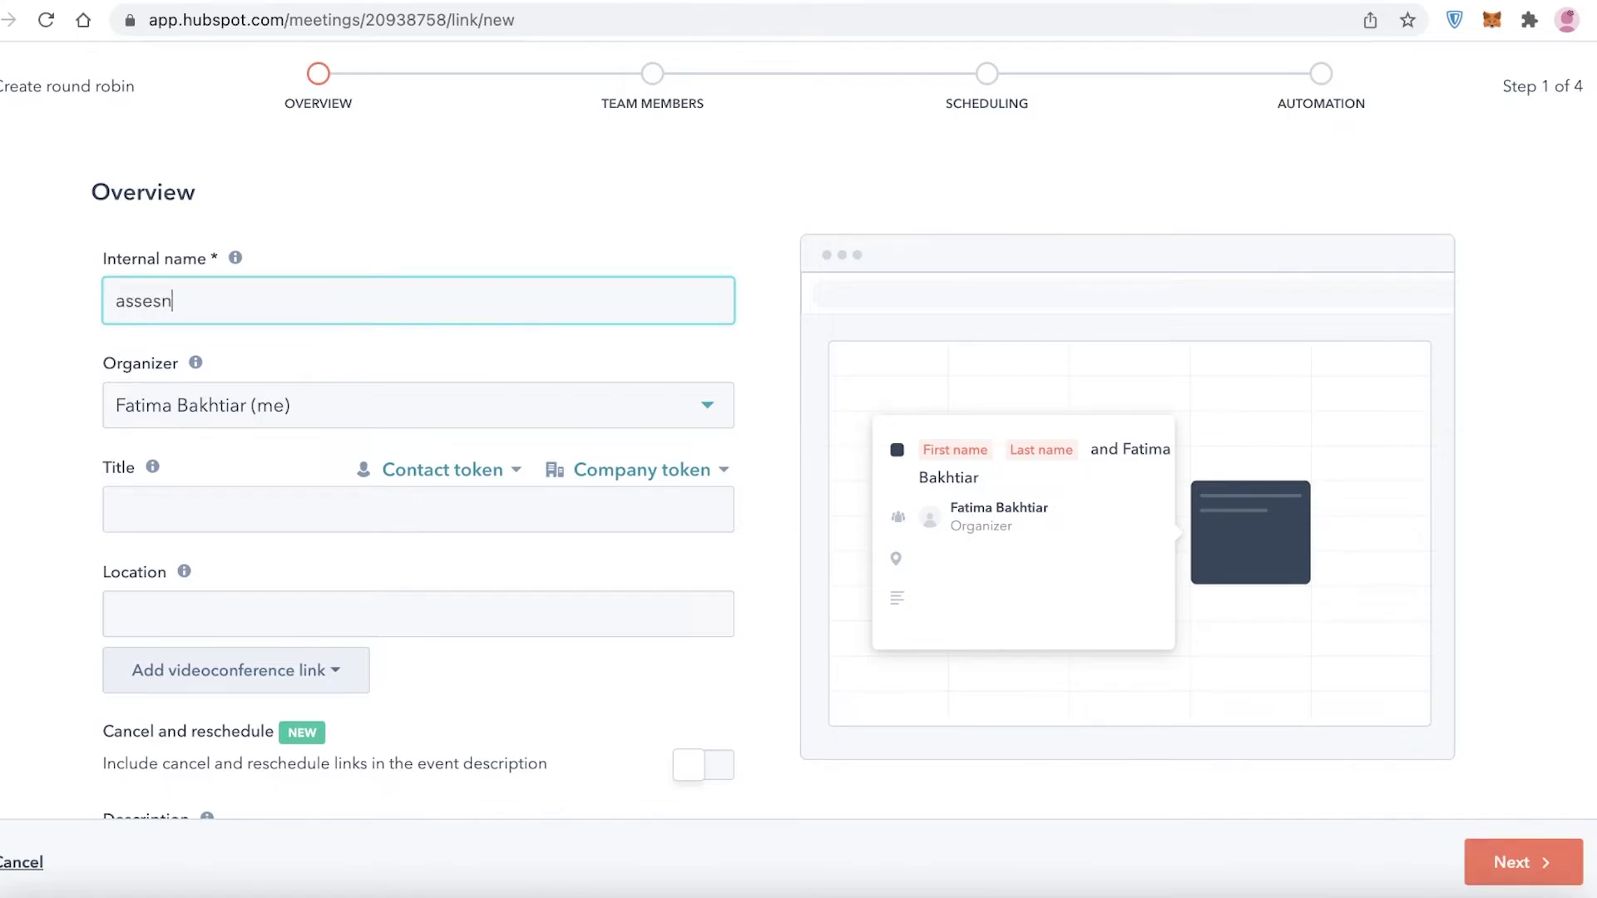
click(1489, 861)
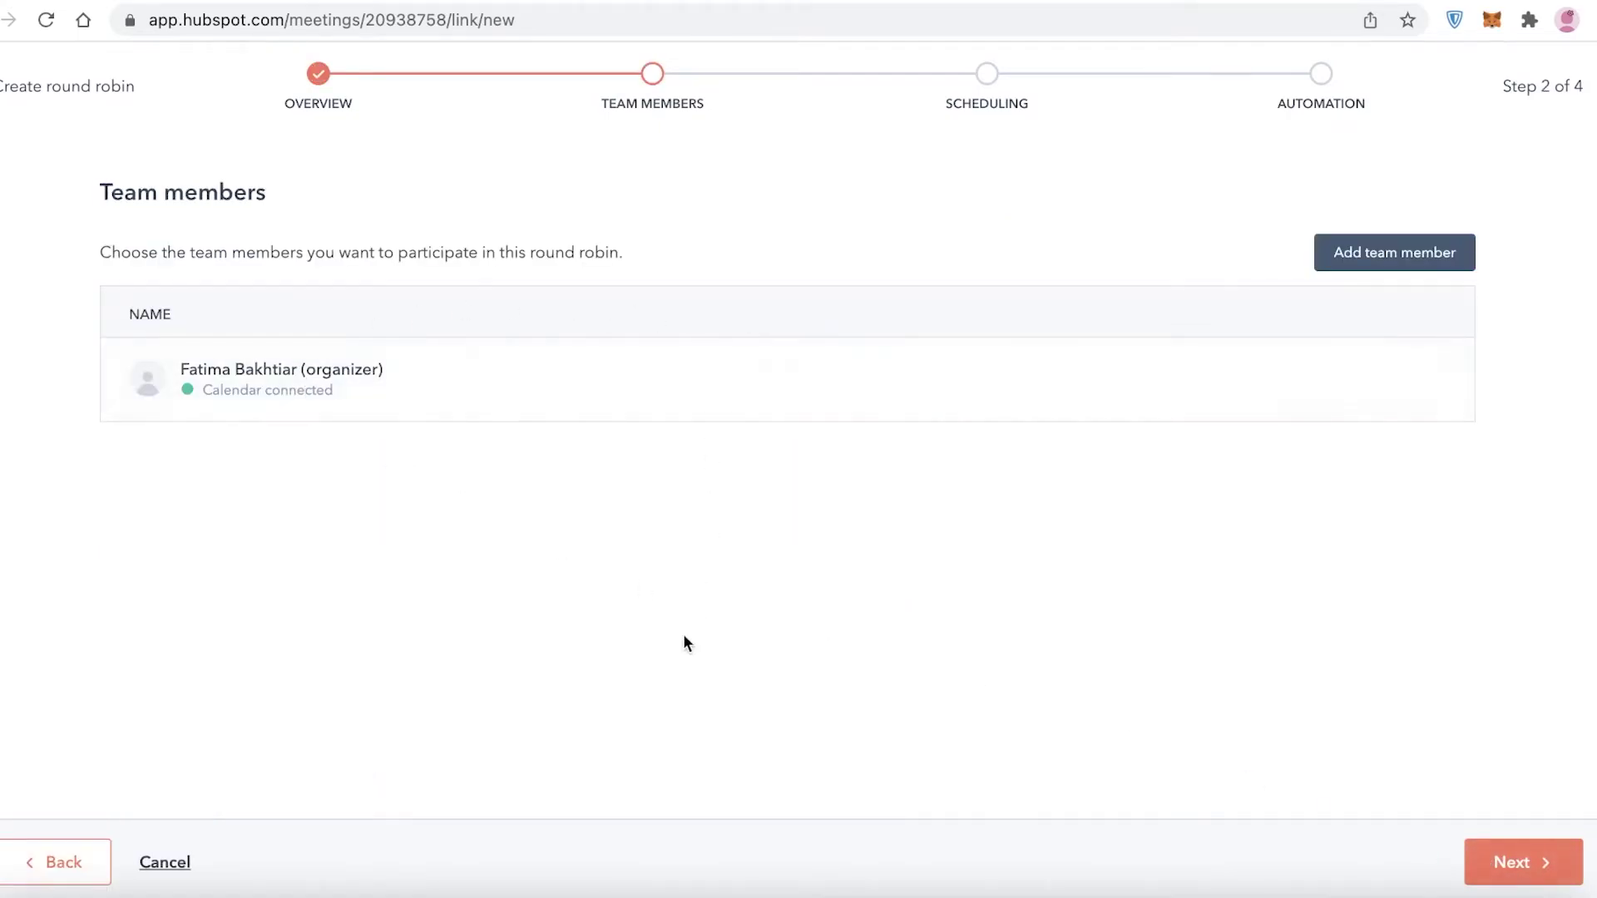
click(1395, 252)
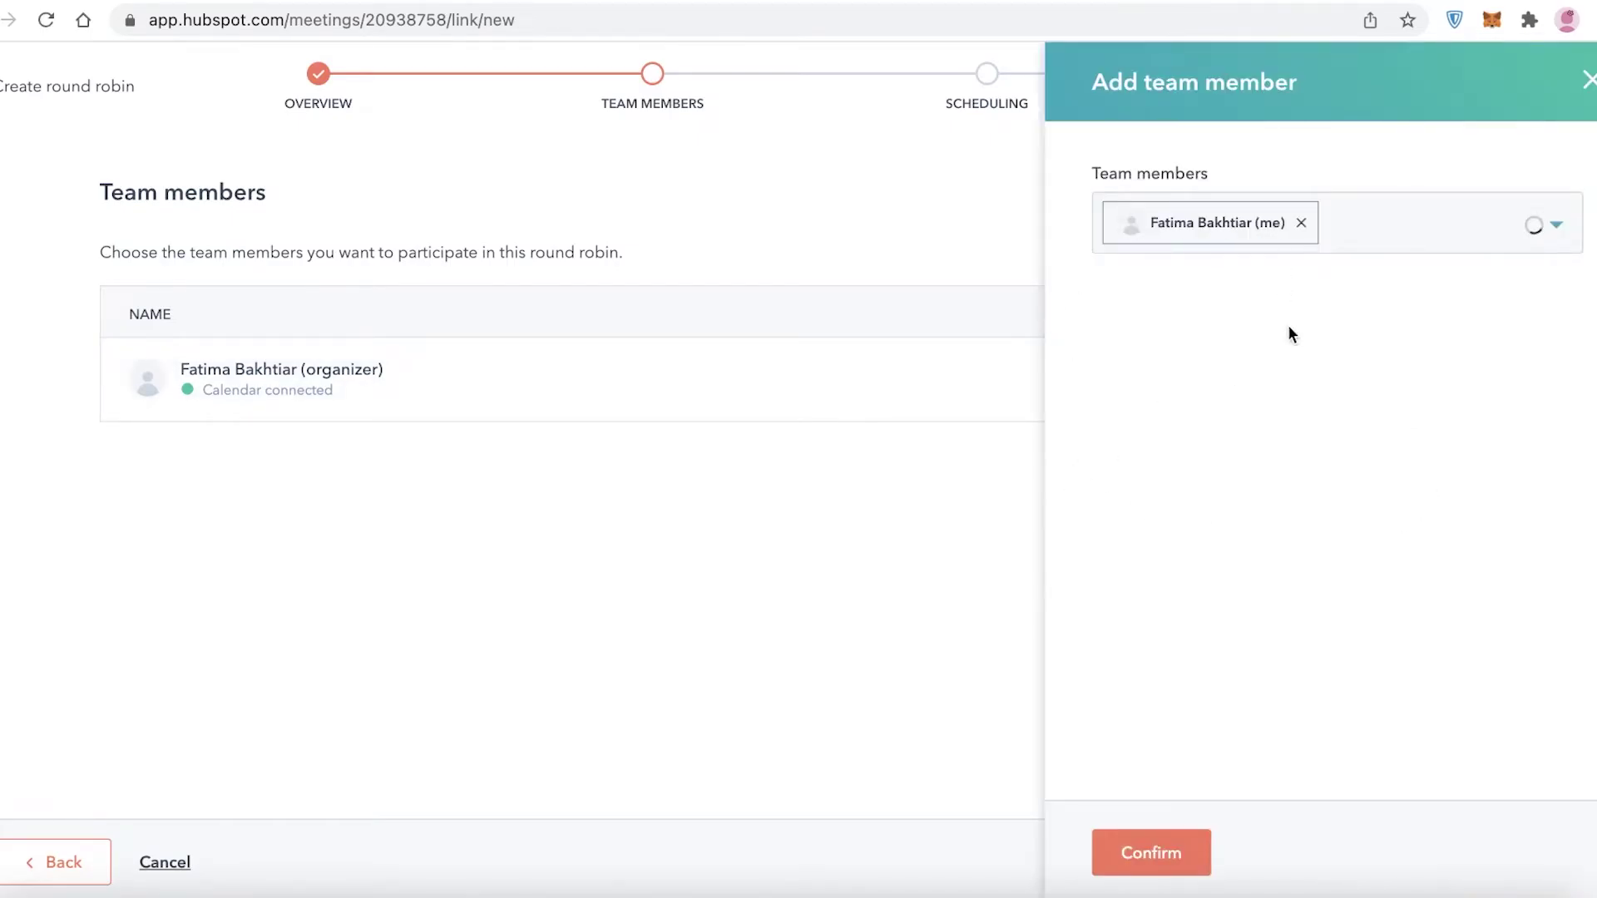
click(1196, 856)
click(1524, 862)
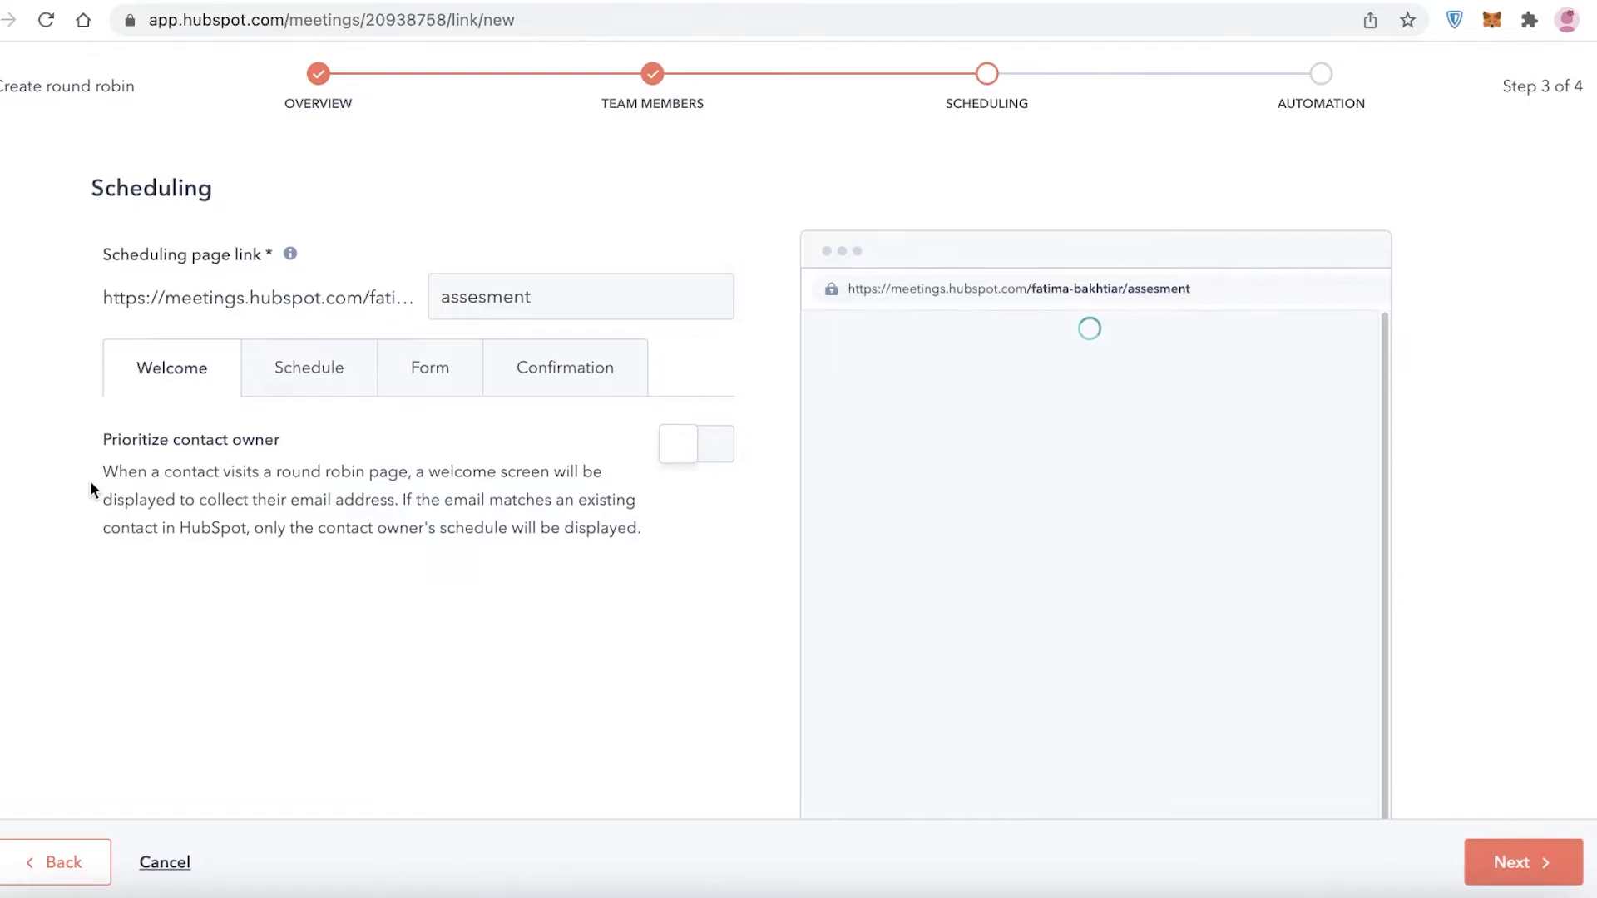
- Review the Welcome, Schedule, Form and Confirmation tabs with contact-owner priority off, then create the page
click(337, 371)
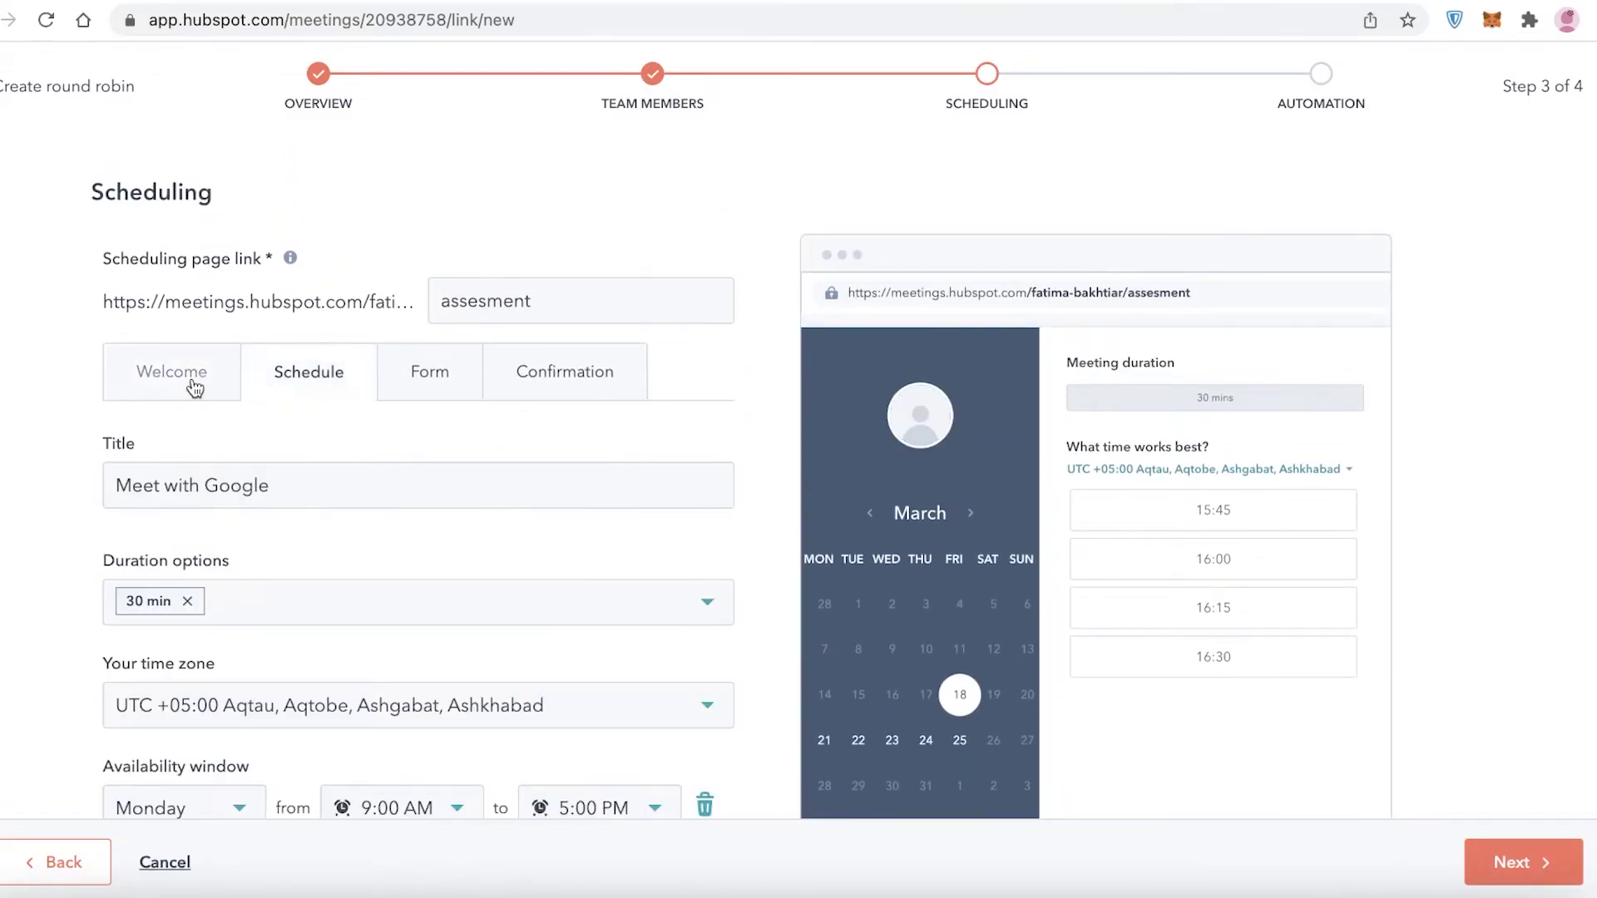
click(193, 382)
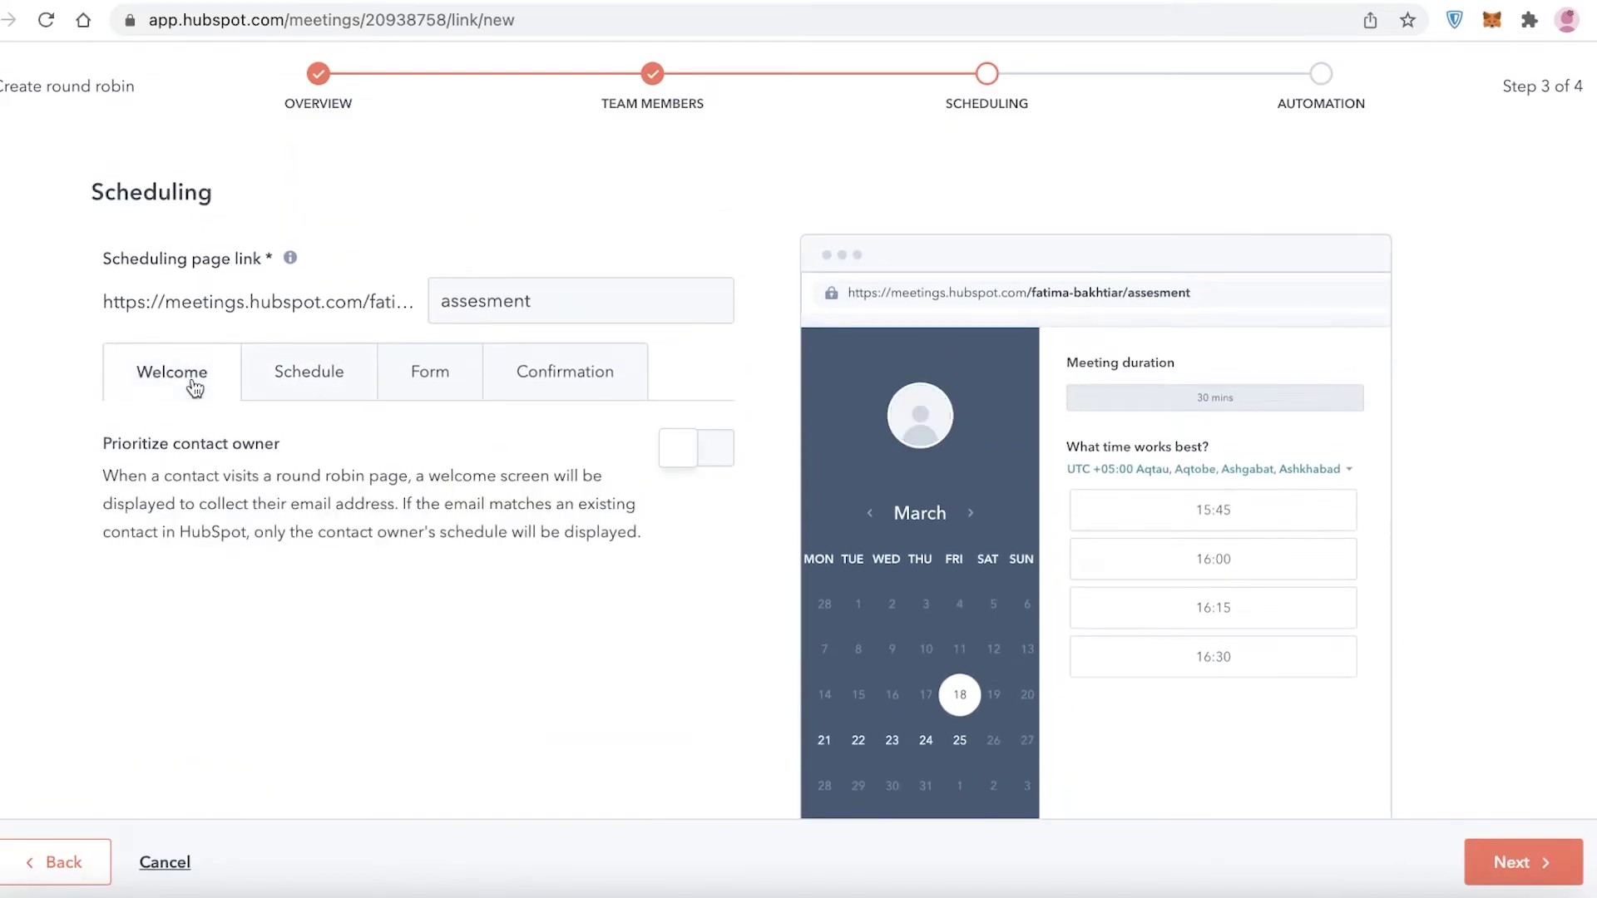
click(712, 453)
click(709, 454)
click(312, 391)
click(396, 376)
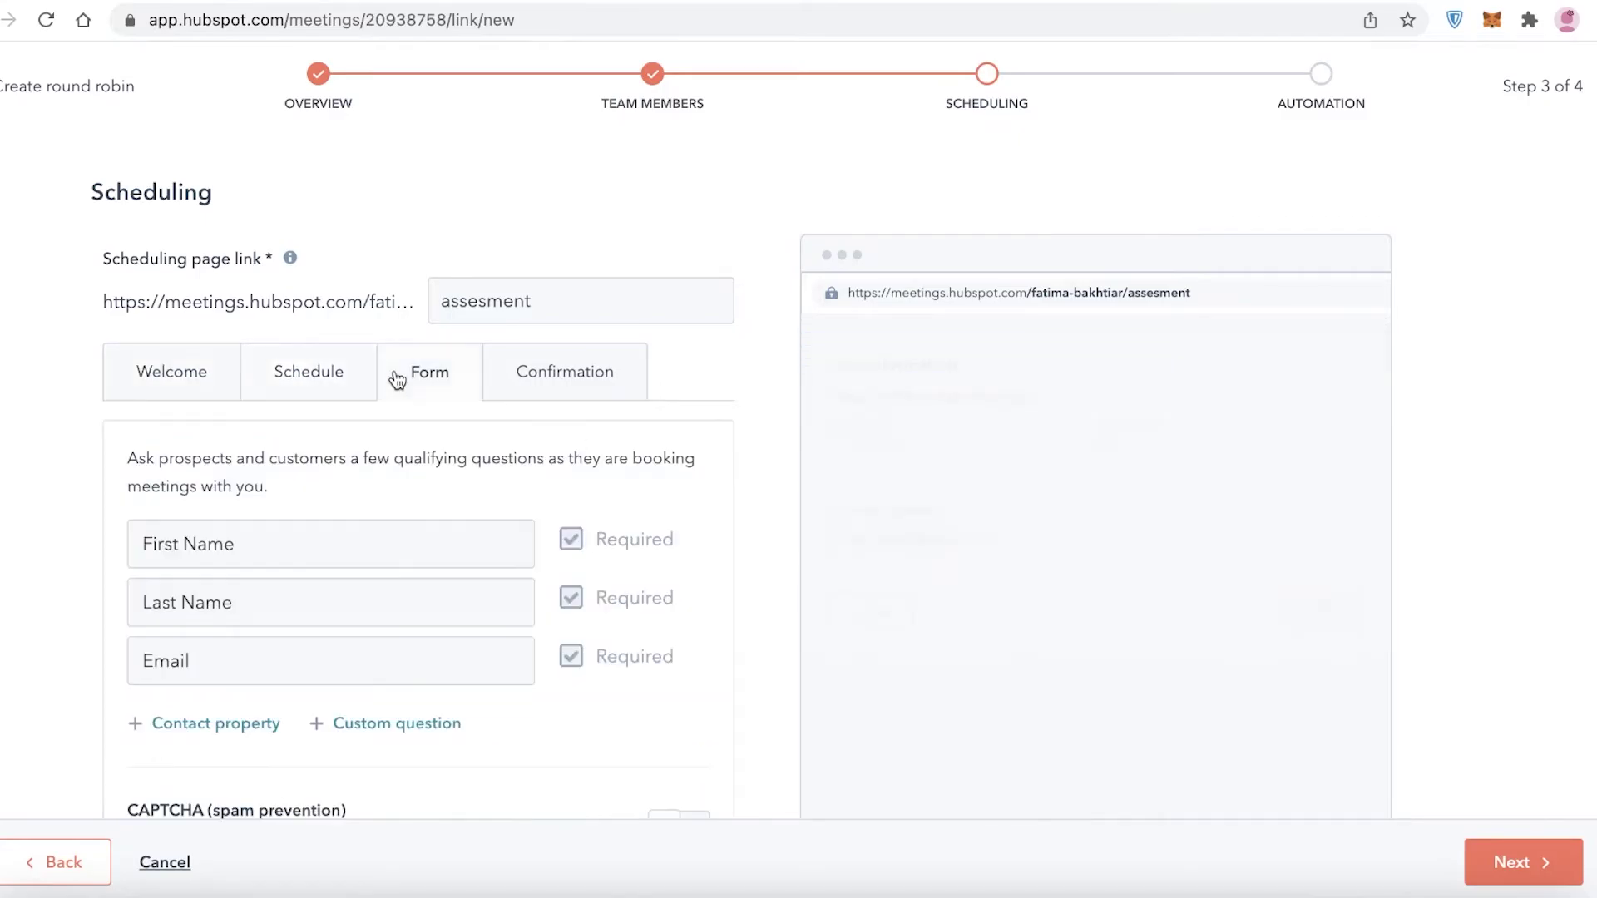
click(517, 396)
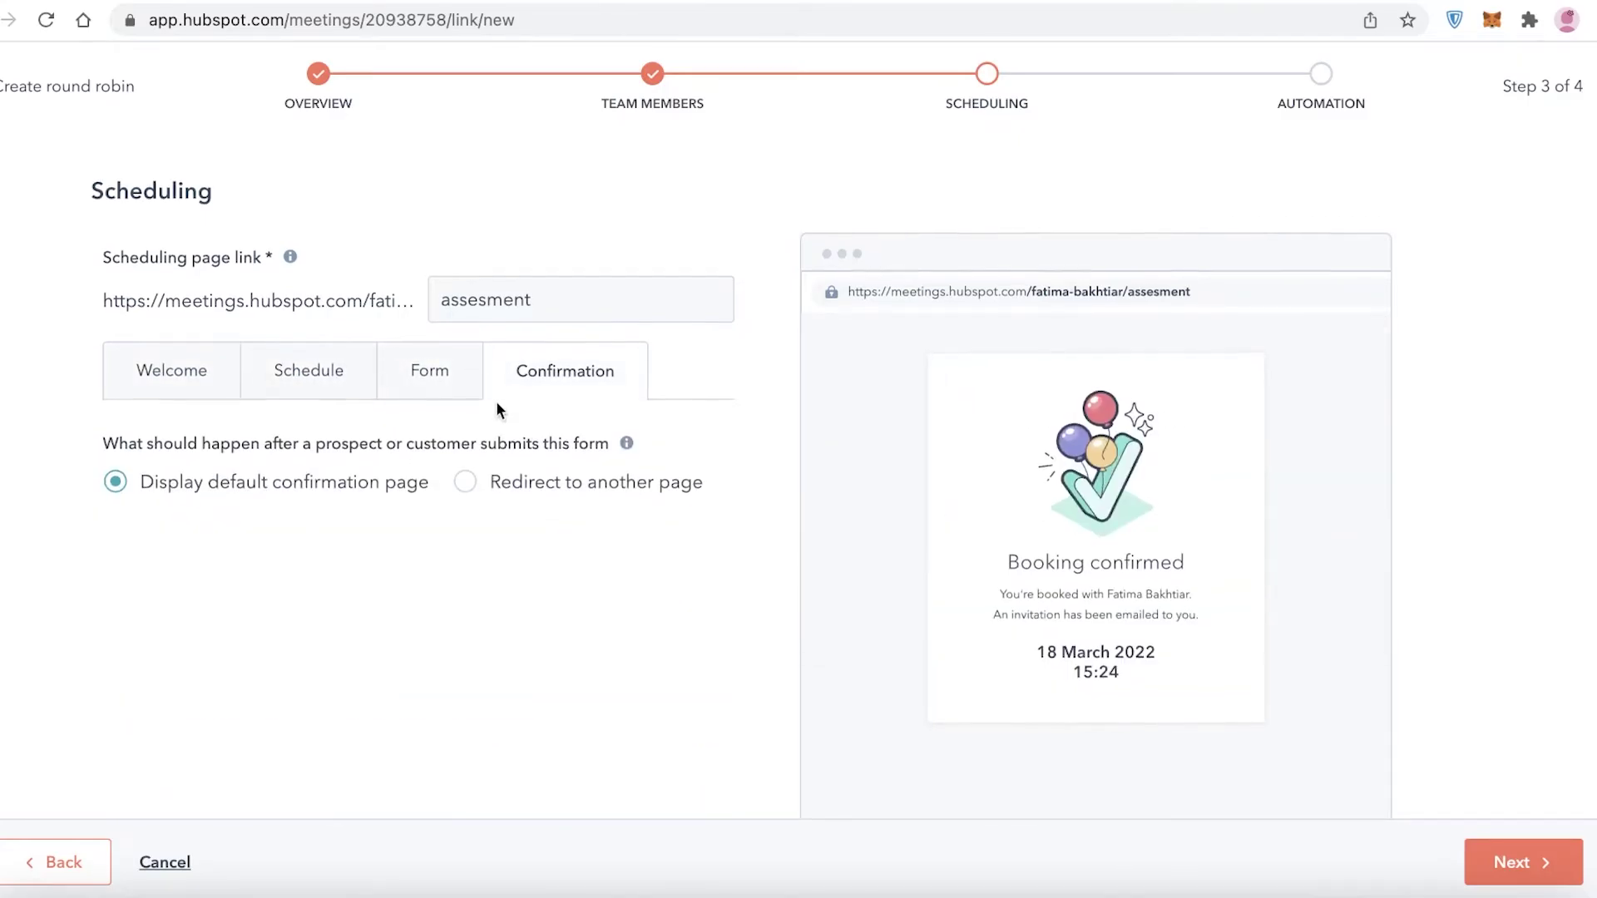
click(1533, 880)
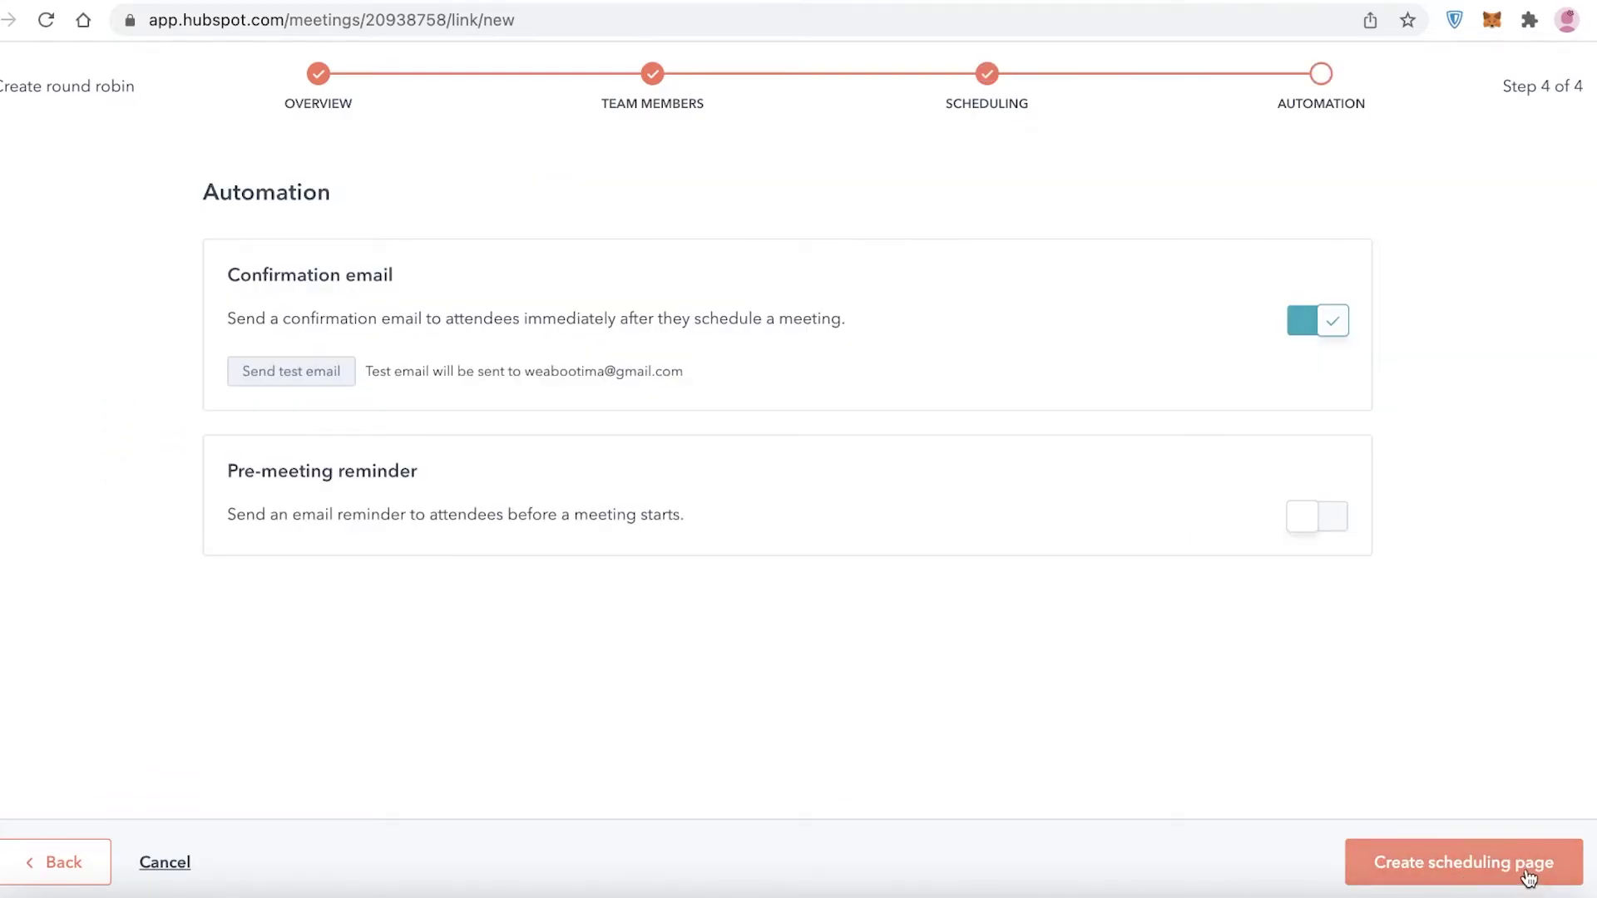
click(1519, 871)
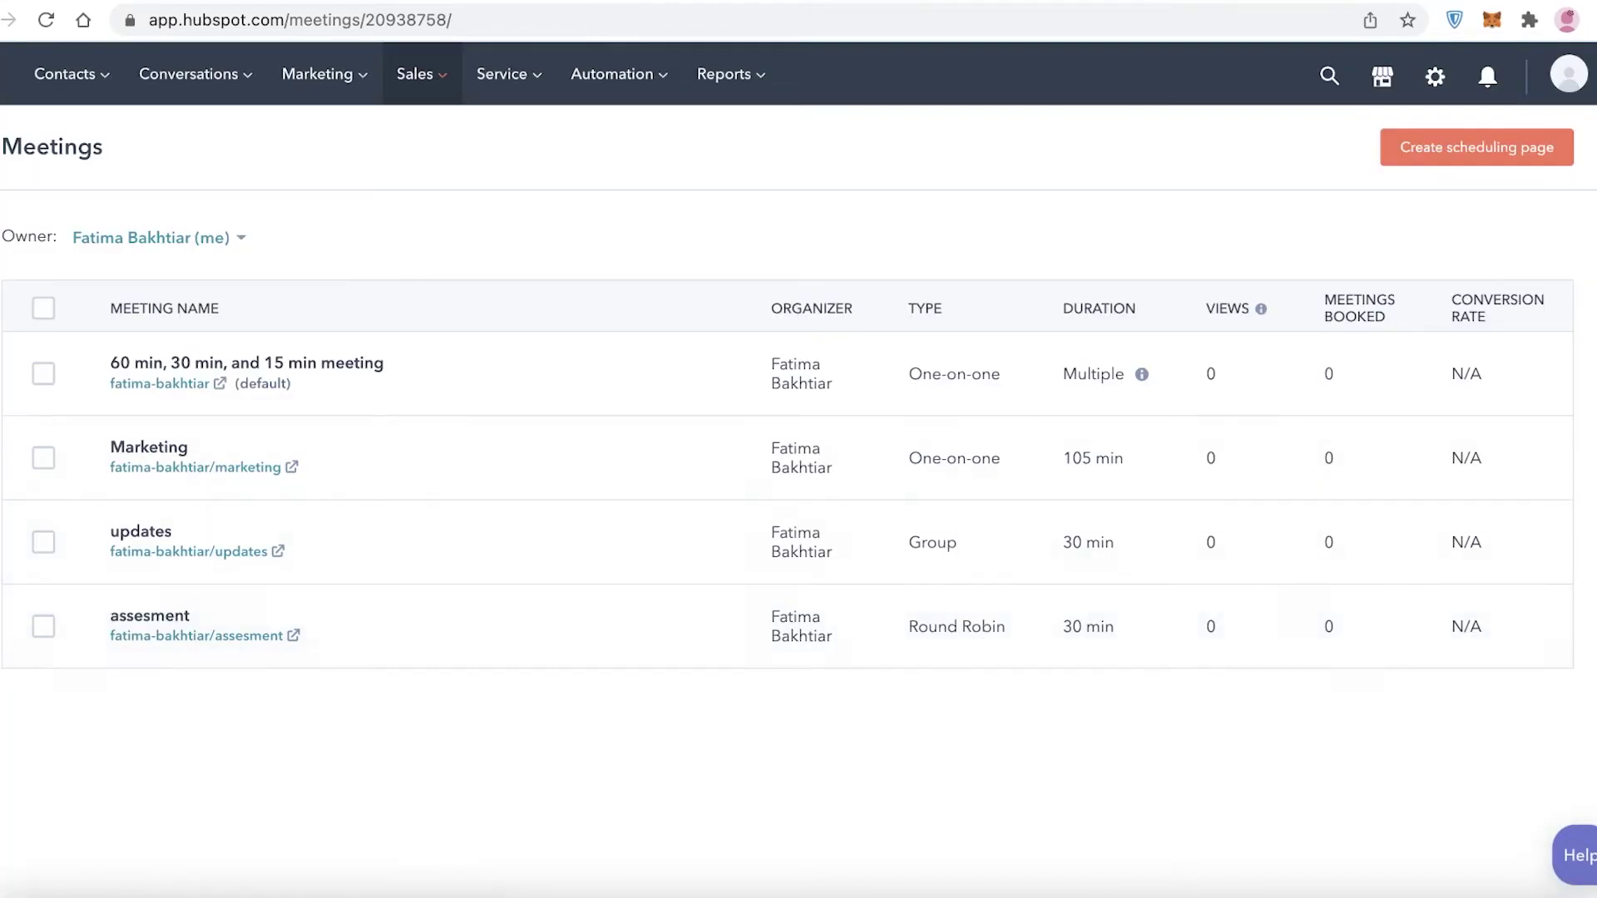